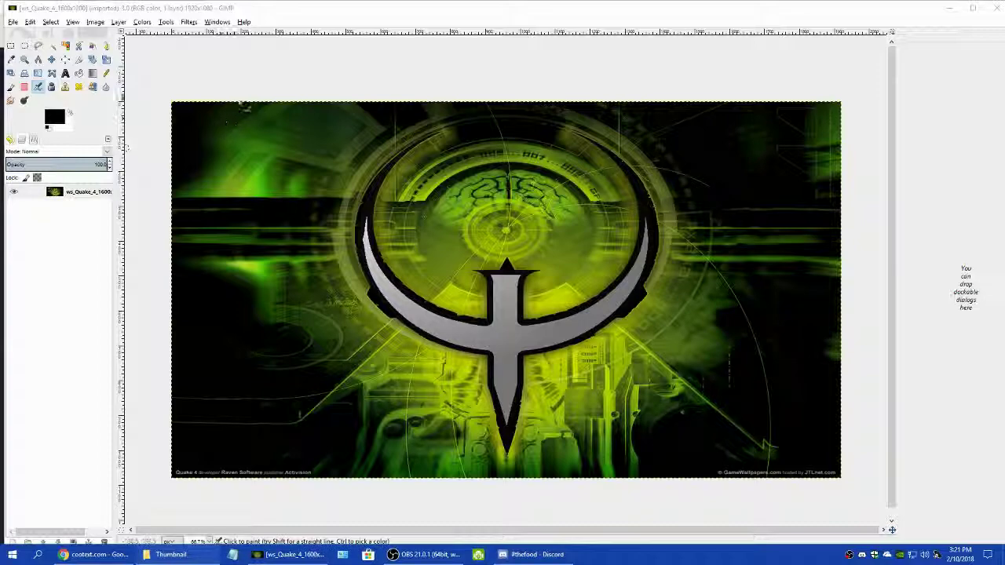
- Switch to Chrome and search YouTube for "quake 4"
left_click(268, 67)
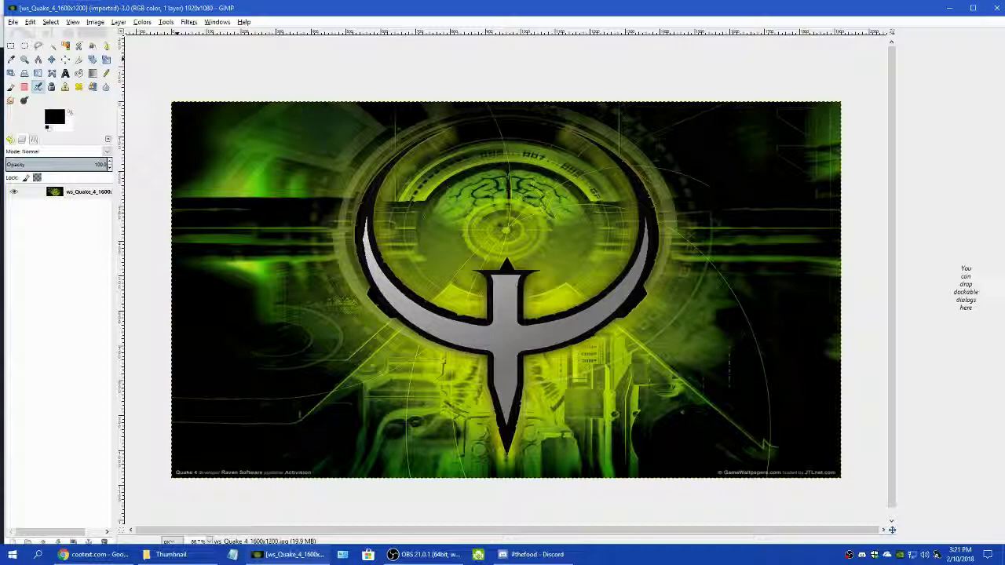
left_click(94, 554)
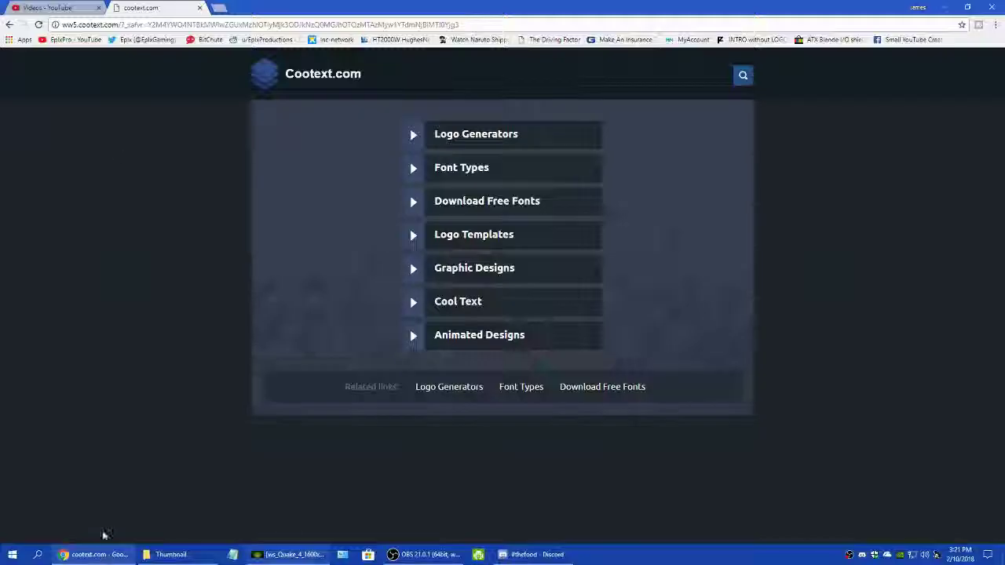
left_click(47, 8)
left_click(140, 59)
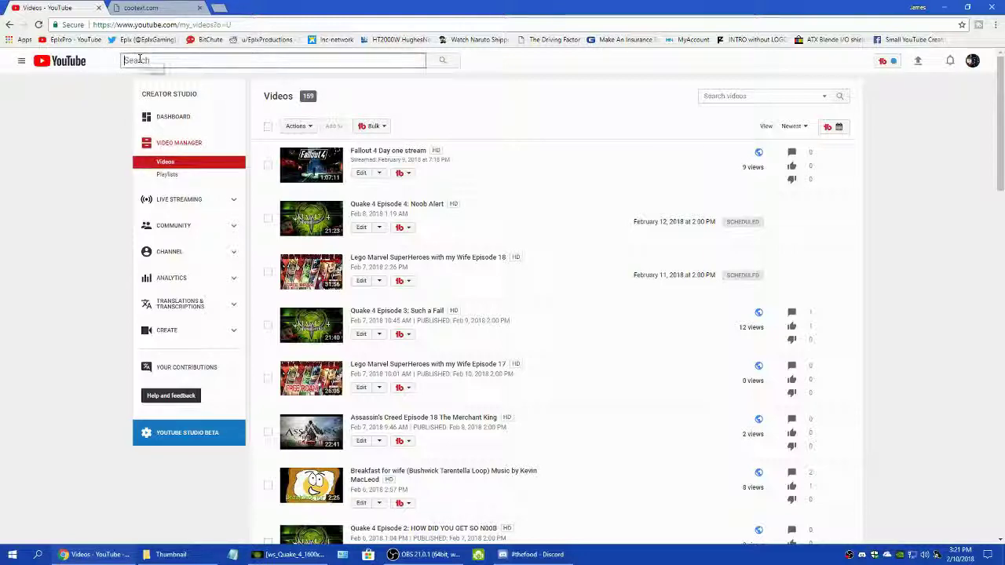
type("quake")
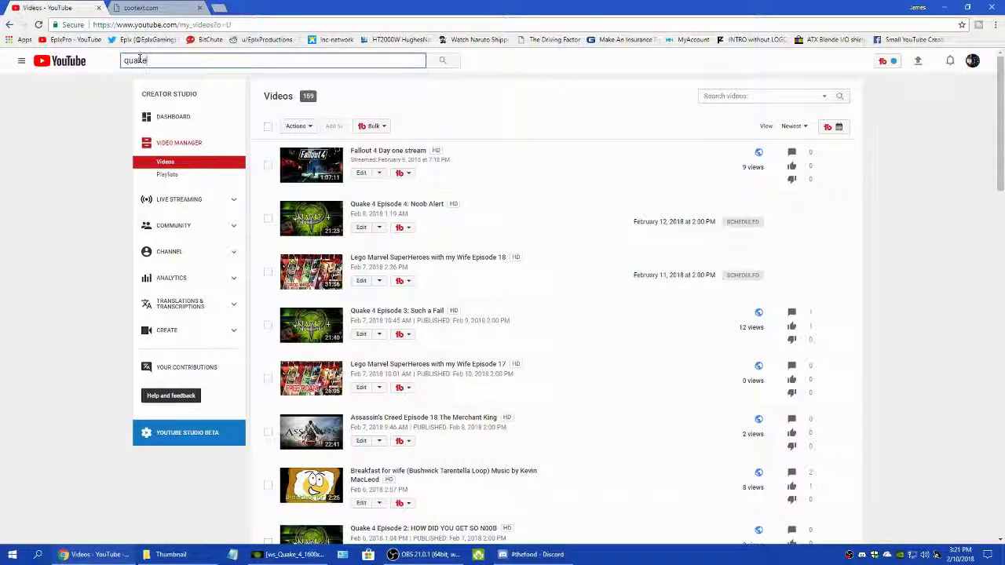
type(" 4")
key("Return")
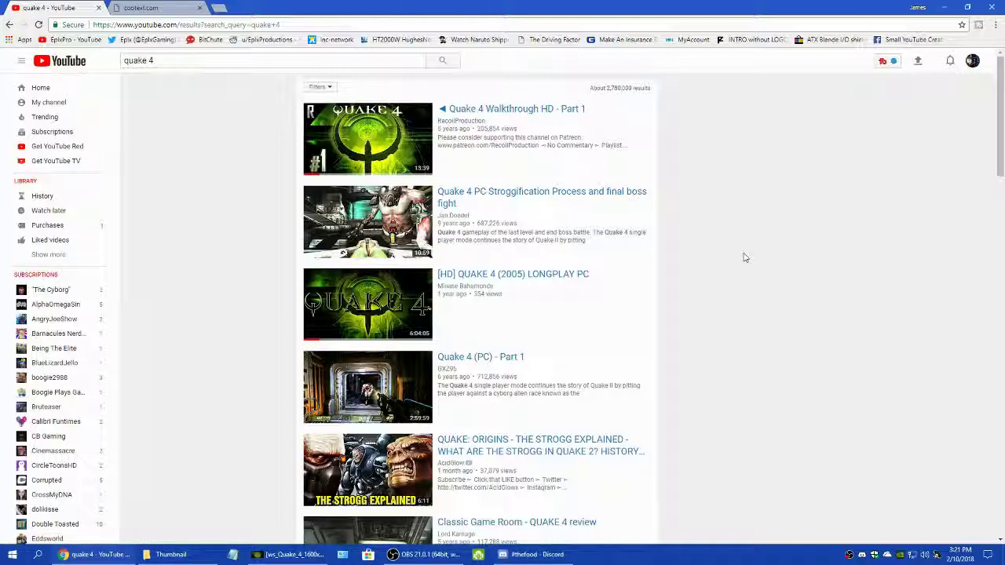
- Examine the thumbnails of the Quake 4 videos throughout the first page of search results
scroll(745, 258, "down", 3)
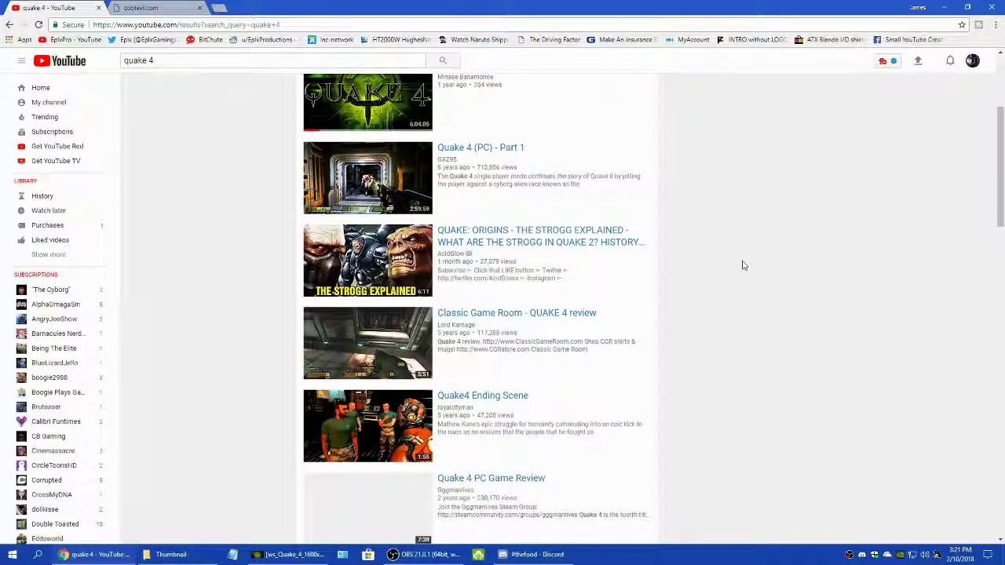
scroll(745, 266, "up", 2)
scroll(745, 266, "down", 5)
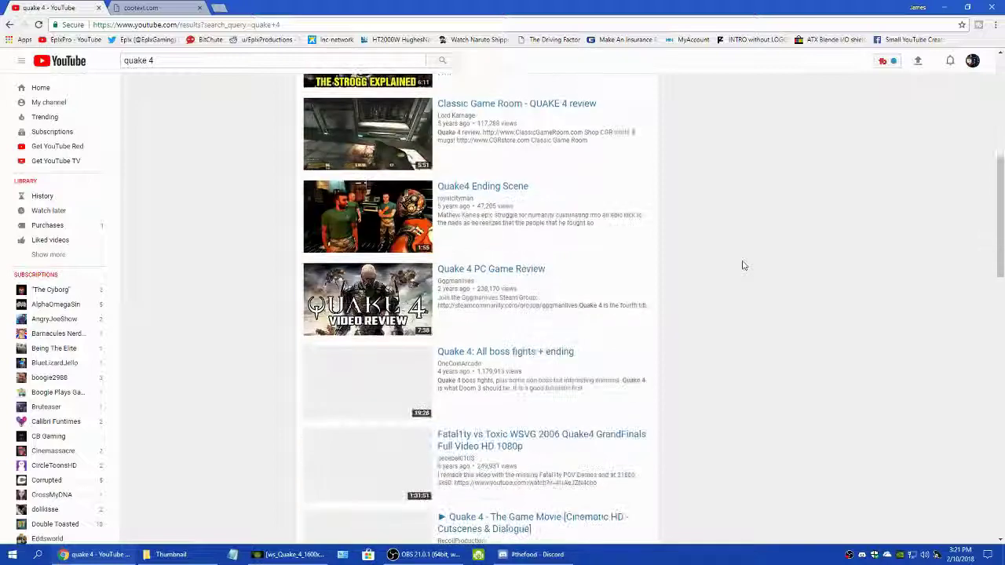
scroll(757, 253, "down", 2)
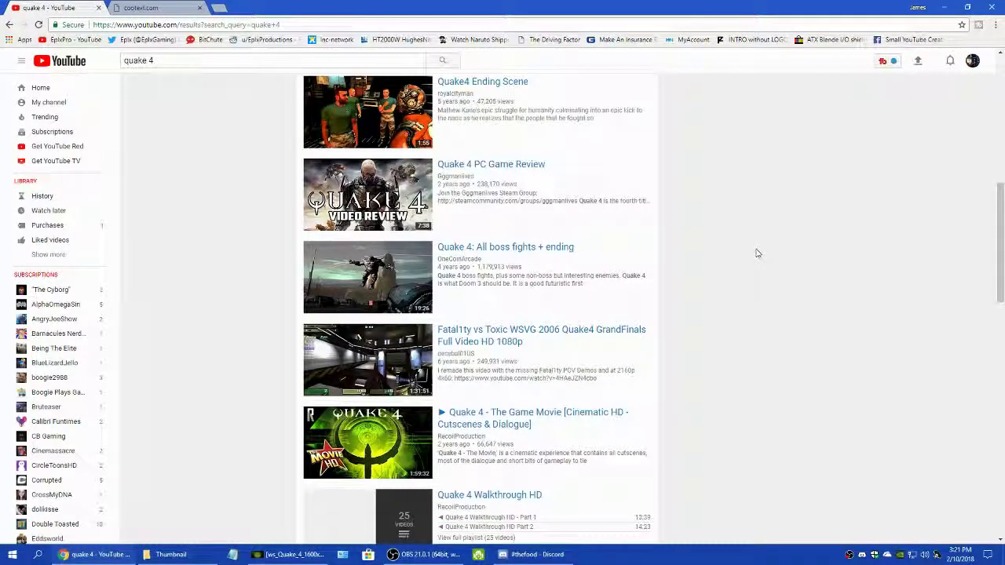
scroll(758, 253, "down", 5)
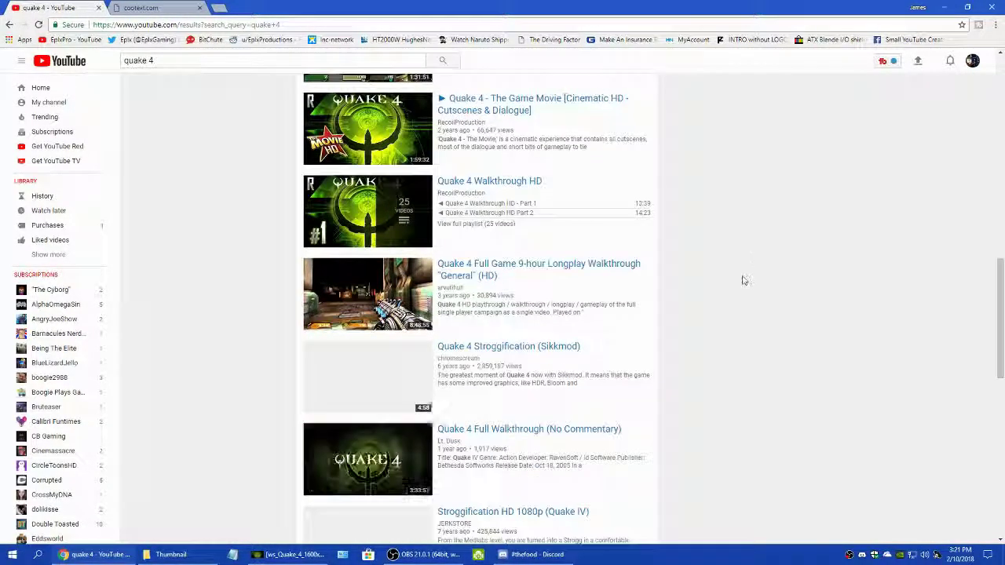
scroll(744, 281, "down", 6)
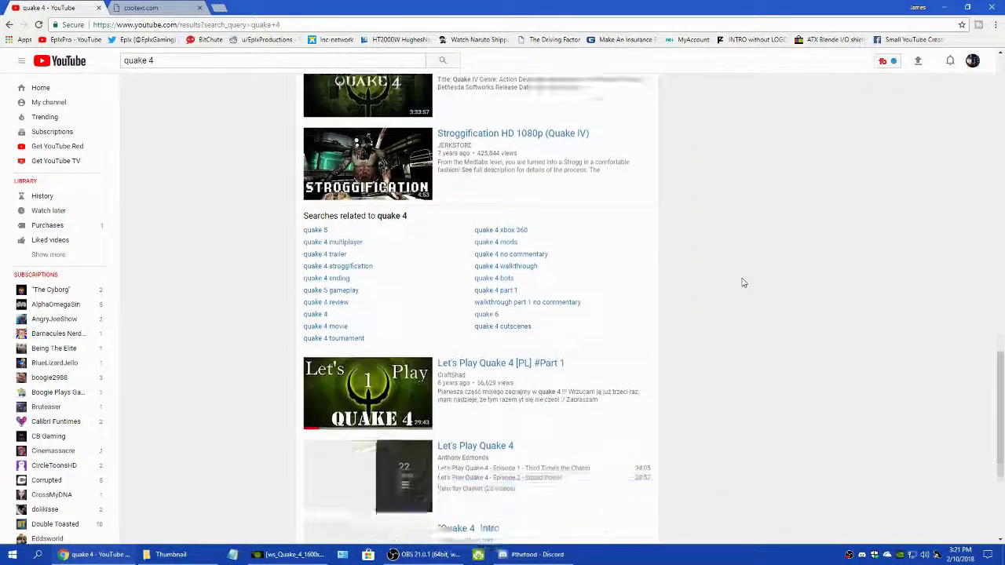
scroll(744, 283, "down", 2)
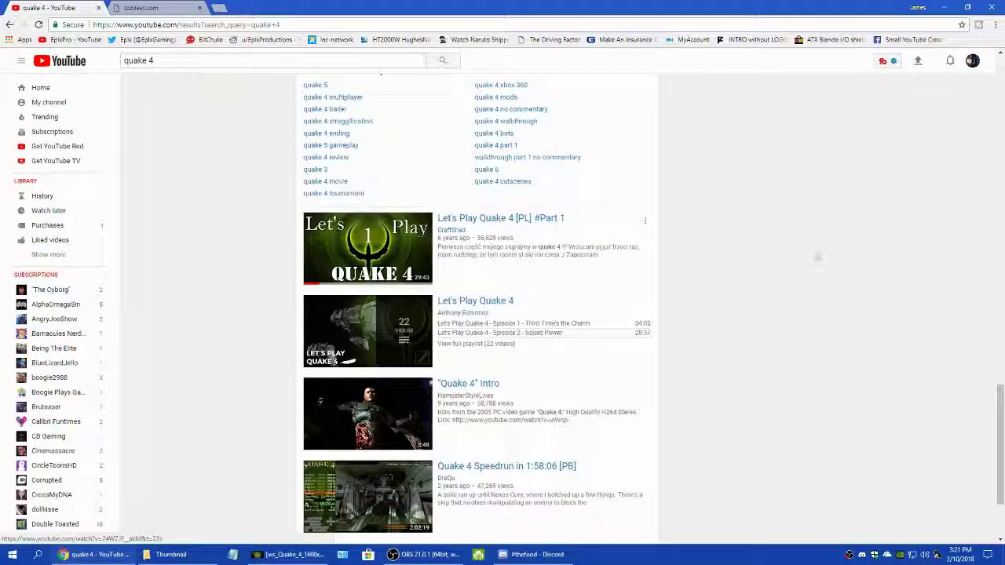
scroll(731, 312, "down", 2)
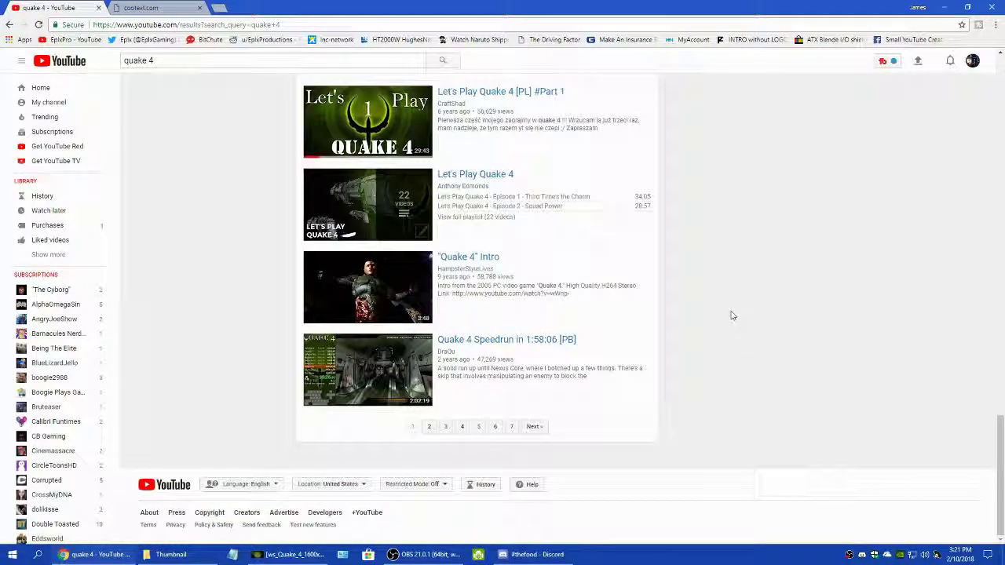
scroll(732, 316, "up", 20)
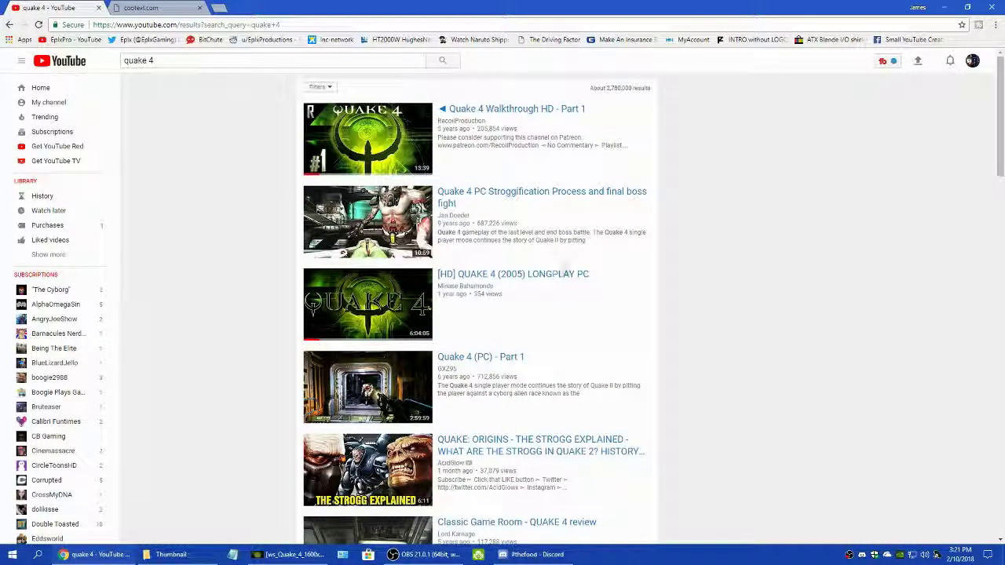
- Switch back to GIMP, open Q4 consept.jpg from the Thumbnail folder and compare it with the Quake 4 wallpaper
left_click(291, 554)
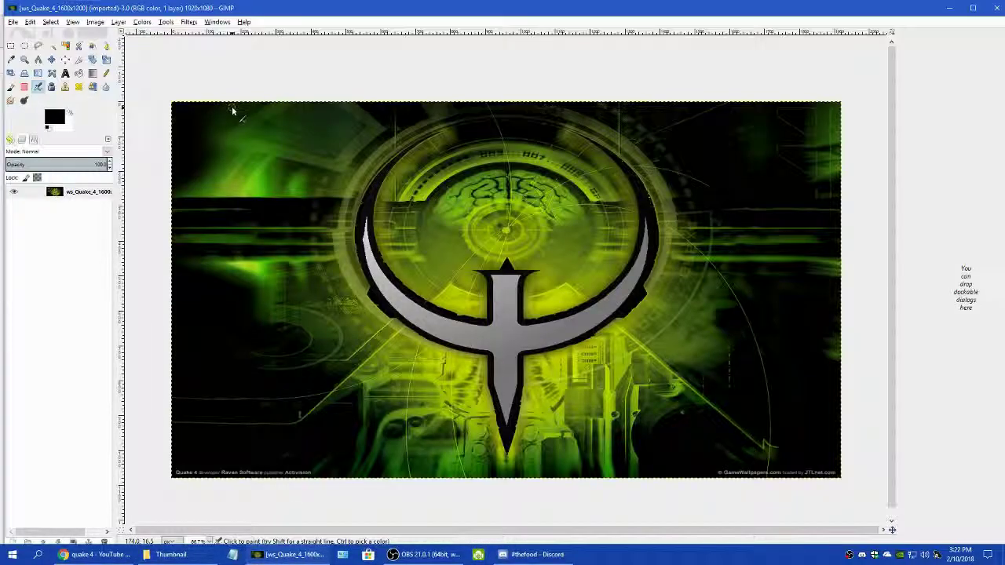
left_click(165, 559)
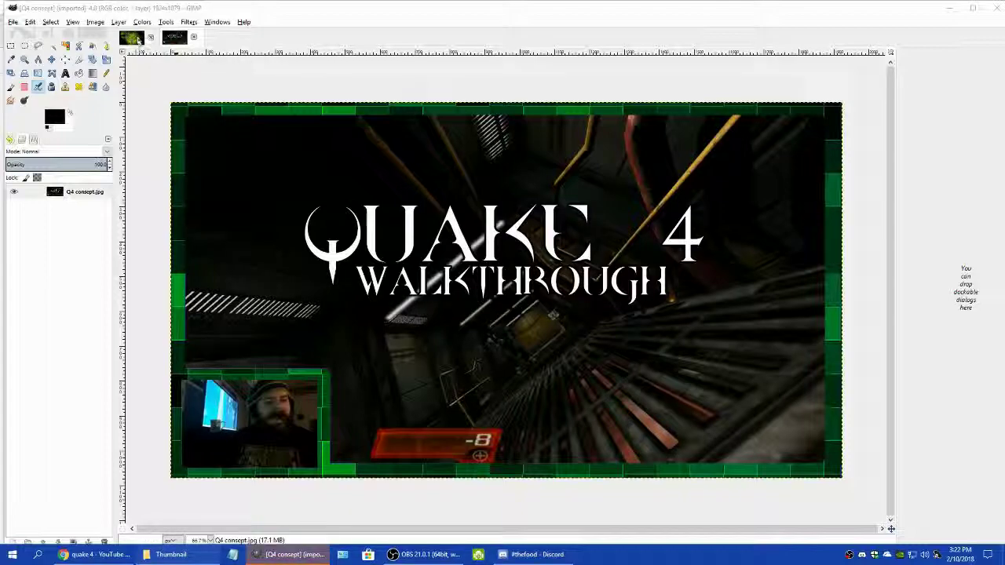
left_click(135, 37)
left_click(174, 40)
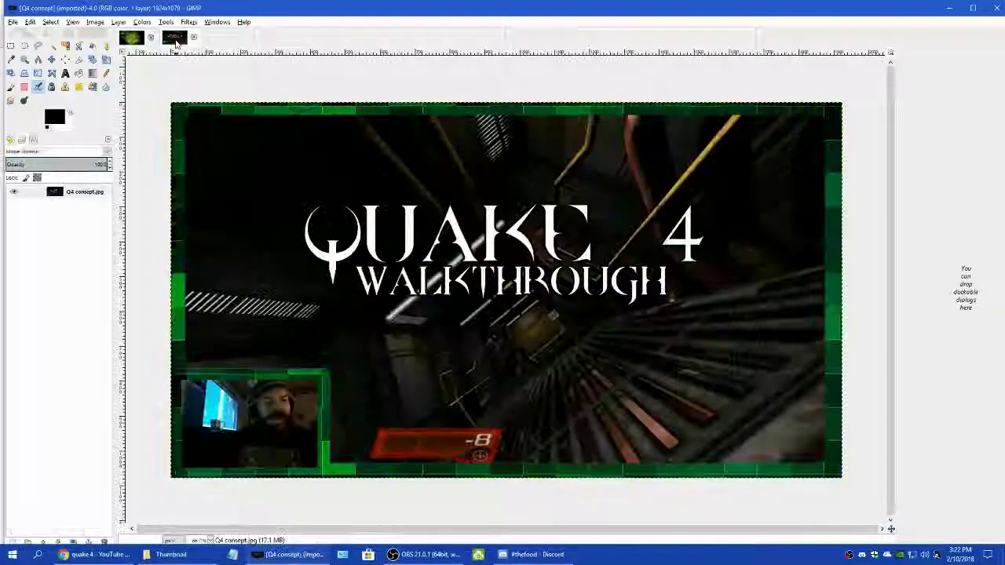
left_click(130, 38)
left_click(174, 37)
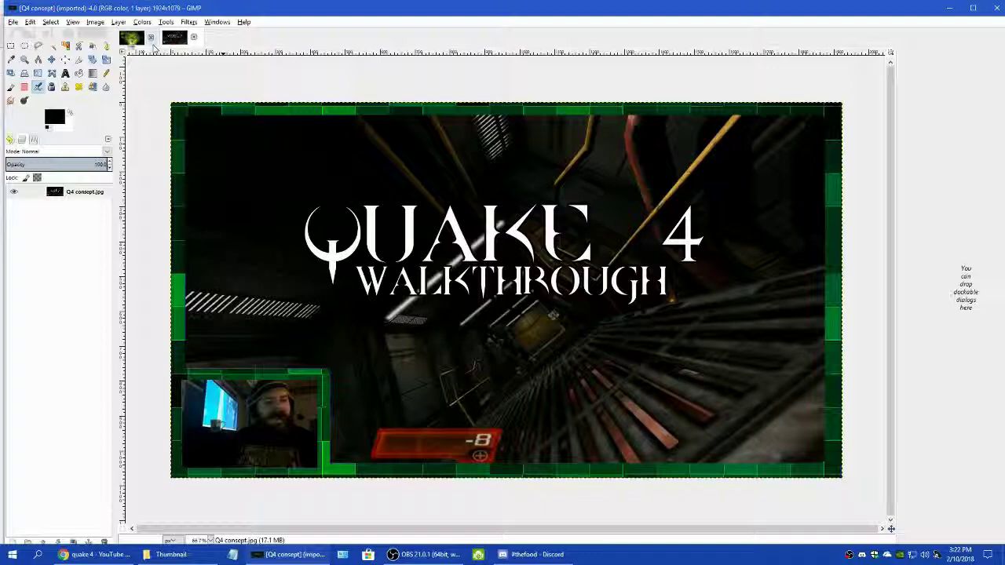
left_click(130, 39)
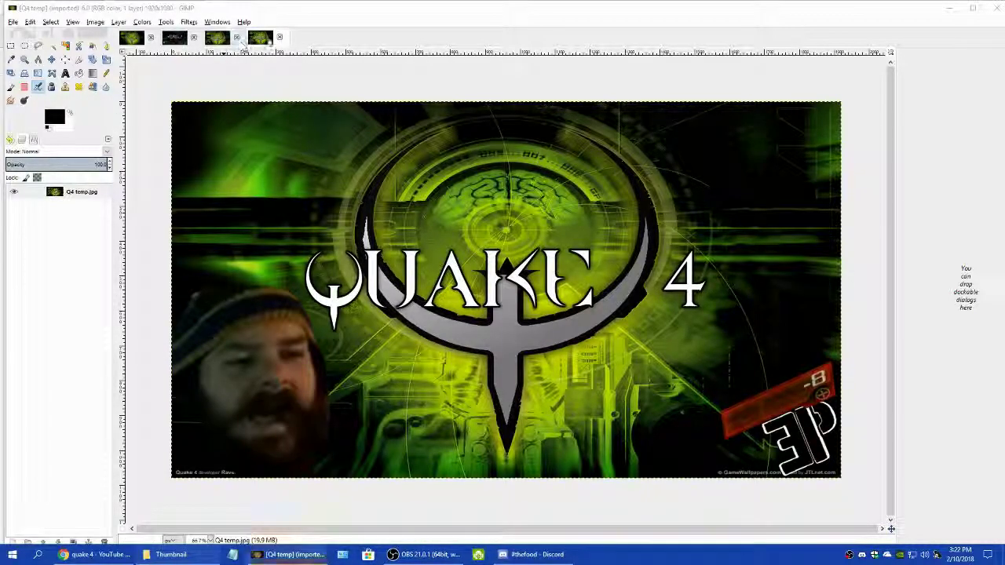
- Close Q4 temp and the other extra thumbnail image, and return to the Q4 consept image
left_click(279, 37)
left_click(237, 38)
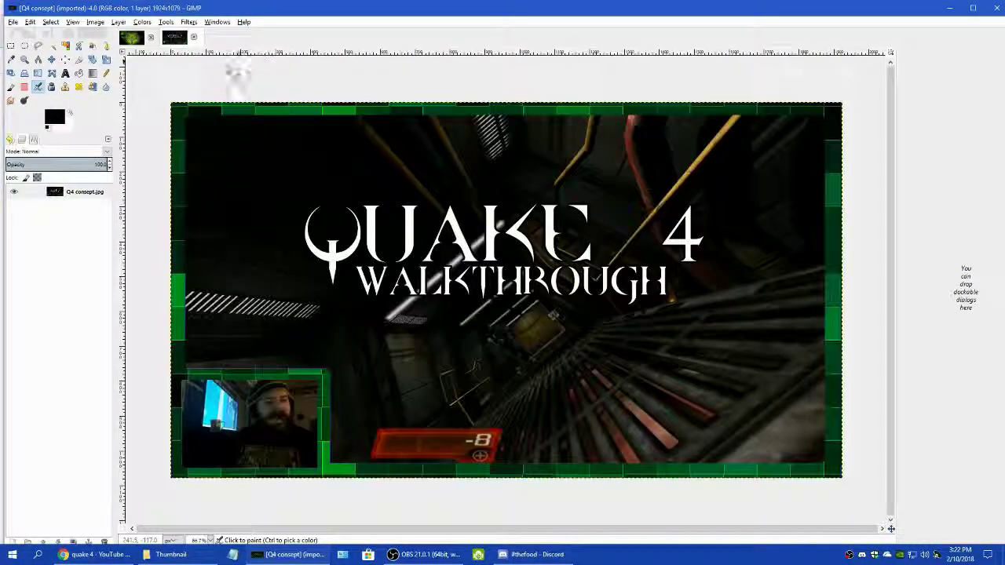
left_click(132, 38)
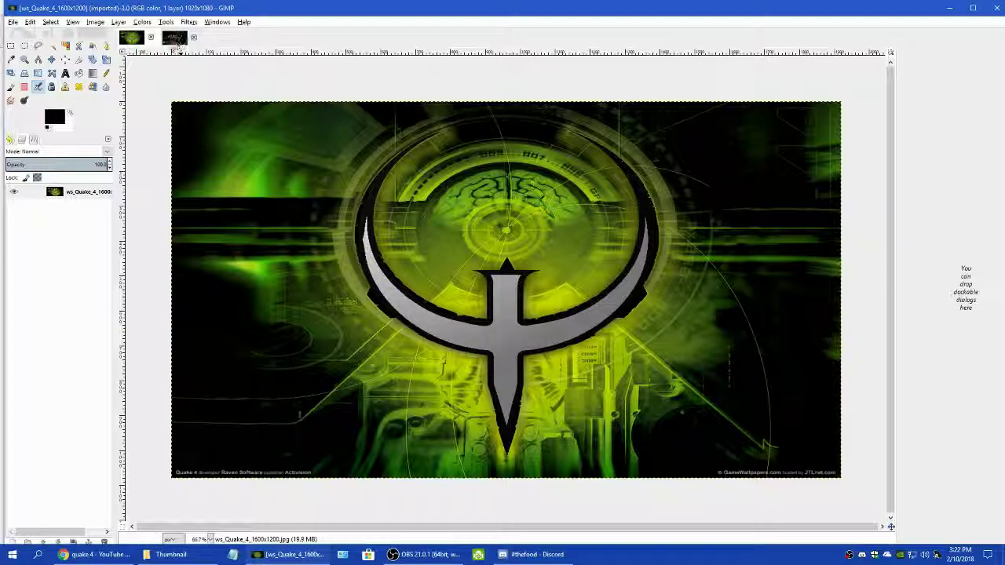
left_click(175, 38)
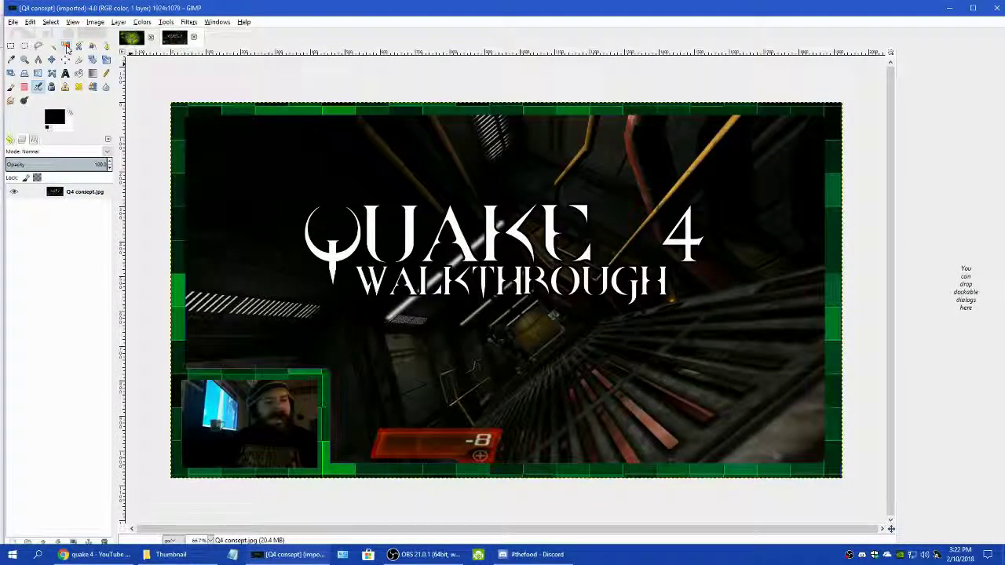
- Outline the bearded man's head in the webcam inset with a free selection at 200% zoom and copy it
left_click(25, 59)
left_click(263, 420)
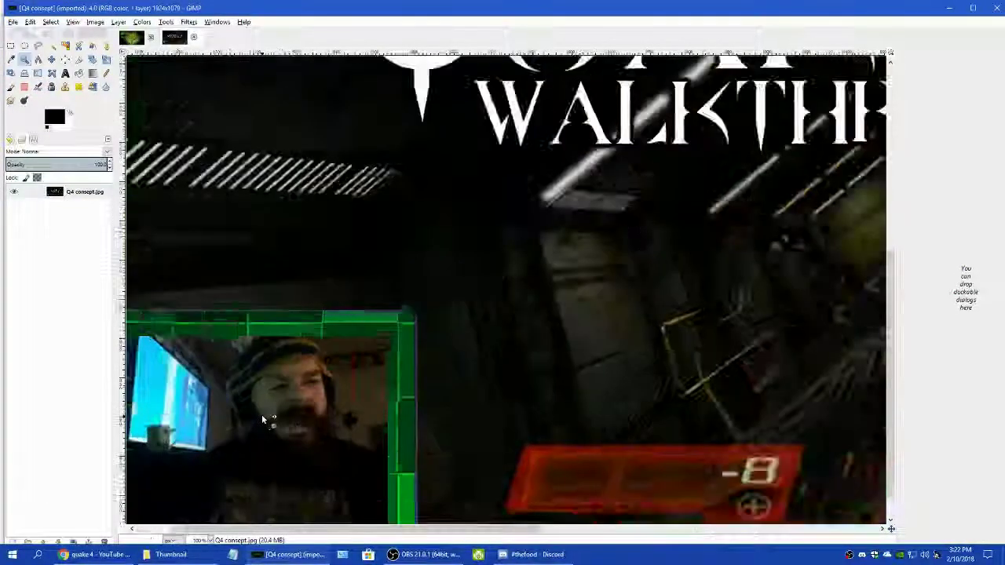
left_click(263, 420)
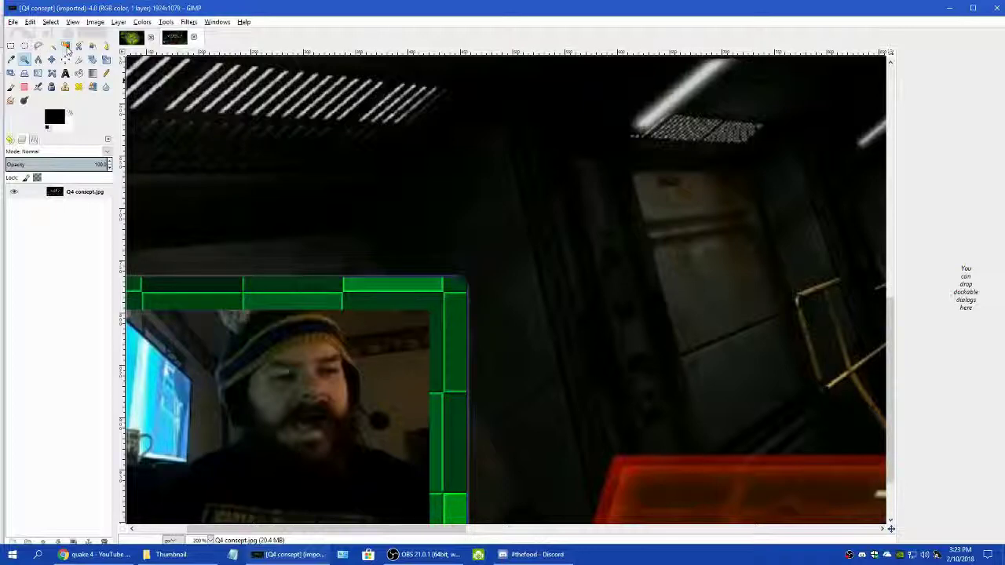
left_click(38, 45)
mouse_move(234, 335)
left_mouse_down()
mouse_move(224, 383)
mouse_move(239, 424)
mouse_move(271, 466)
mouse_move(306, 491)
mouse_move(330, 493)
mouse_move(356, 440)
mouse_move(361, 393)
mouse_move(345, 329)
mouse_move(287, 307)
mouse_move(235, 336)
left_mouse_up()
key("Return")
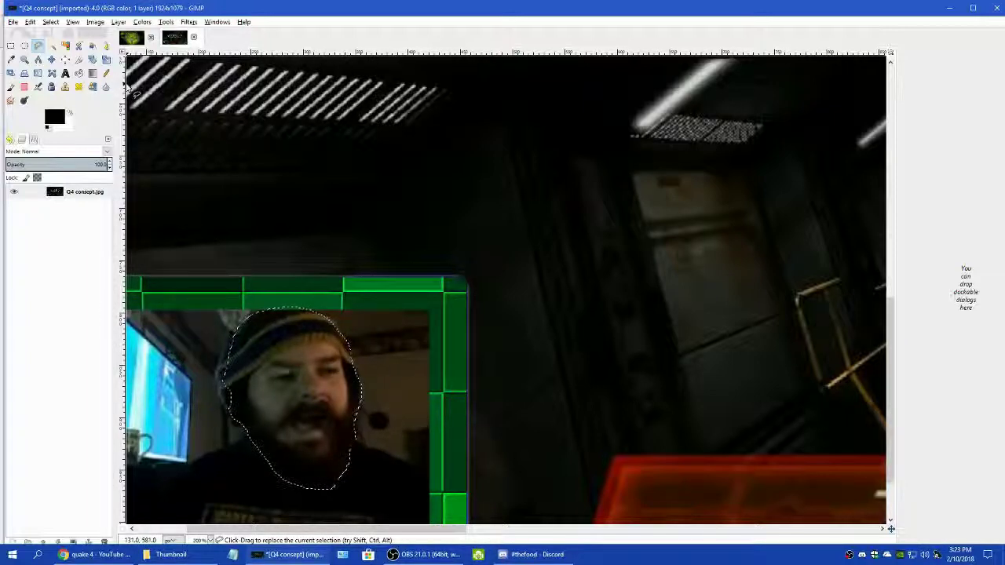
right_click(302, 366)
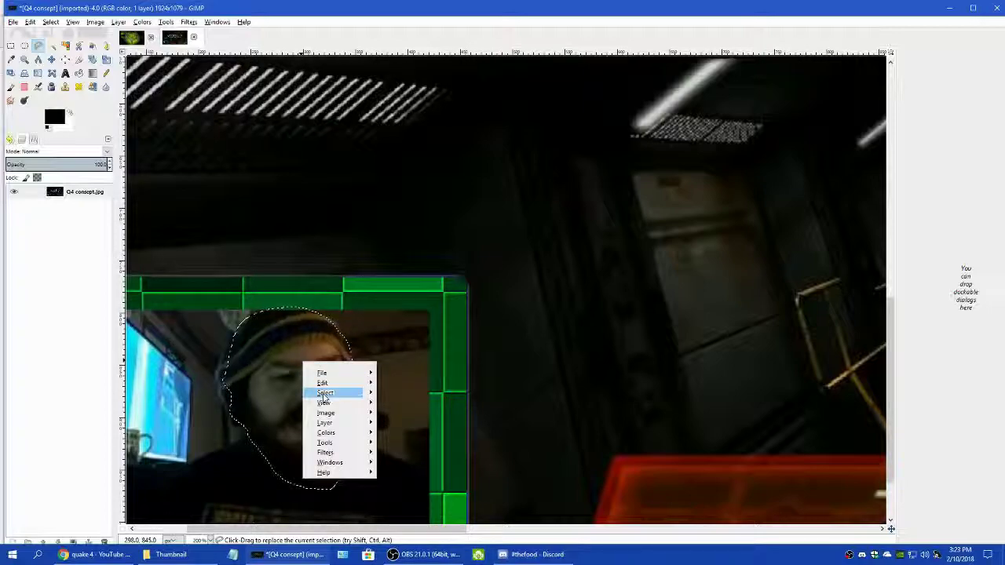
mouse_move(334, 383)
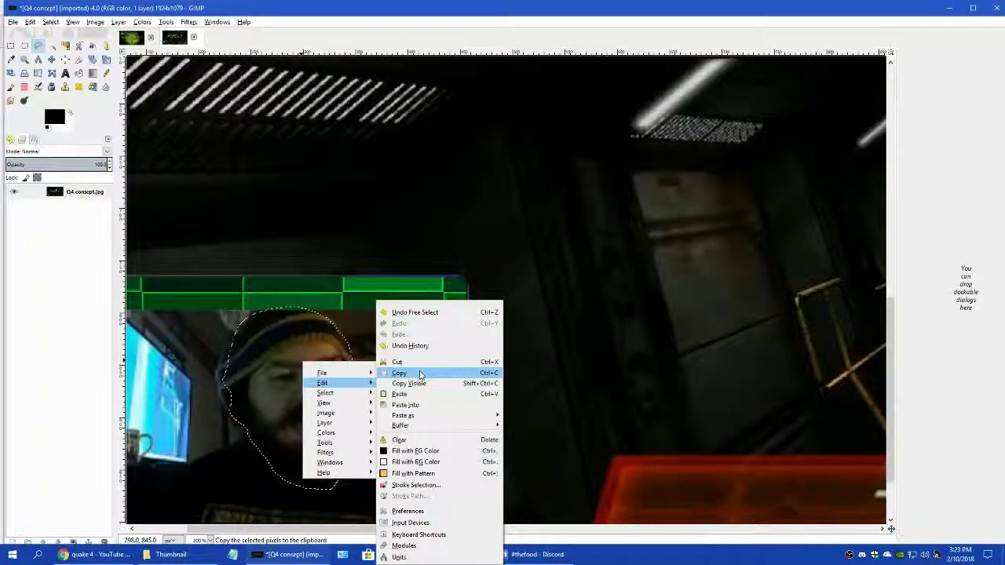
left_click(397, 374)
- Add an alpha channel to the layer of the Quake 4 wallpaper image
left_click(131, 37)
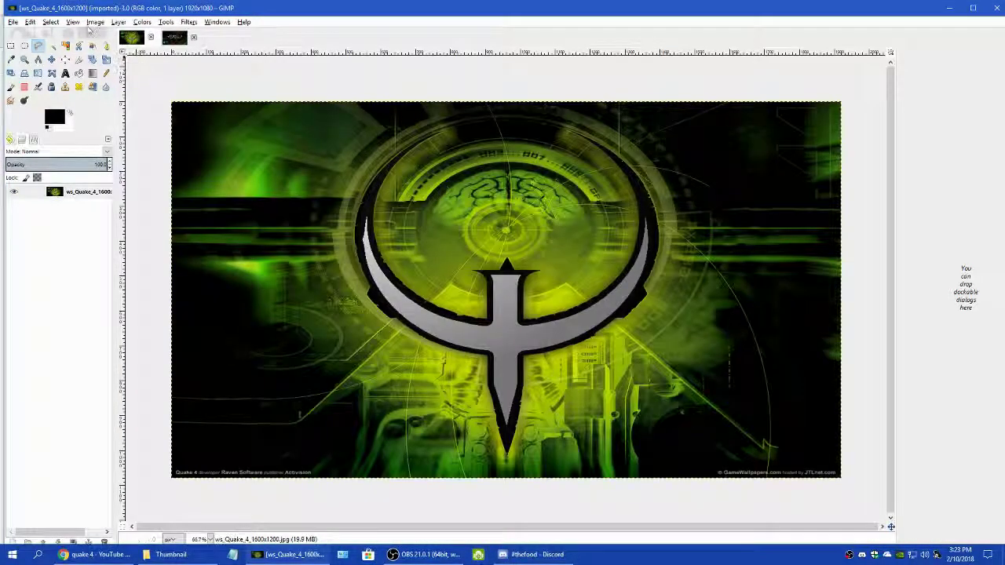
left_click(117, 22)
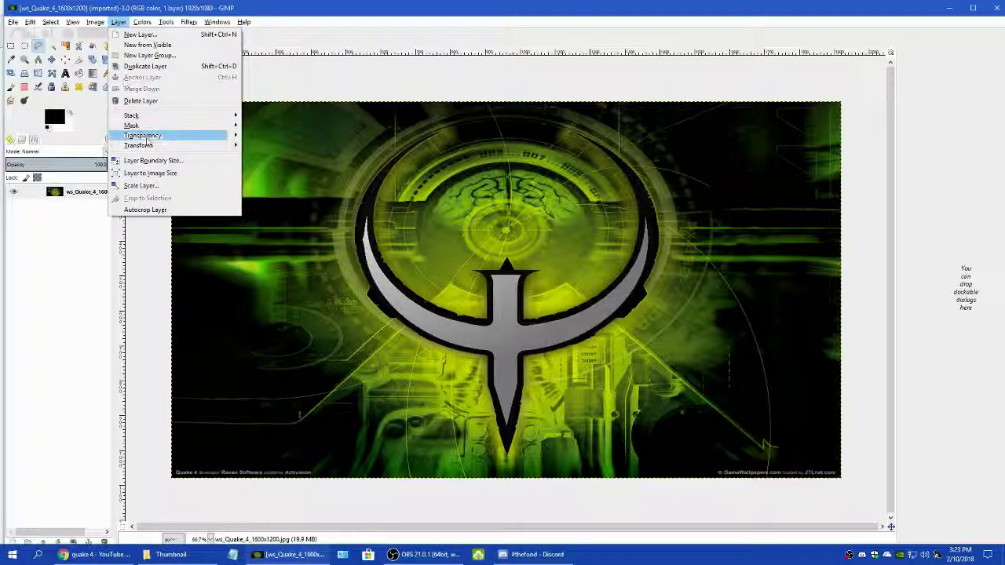
mouse_move(145, 136)
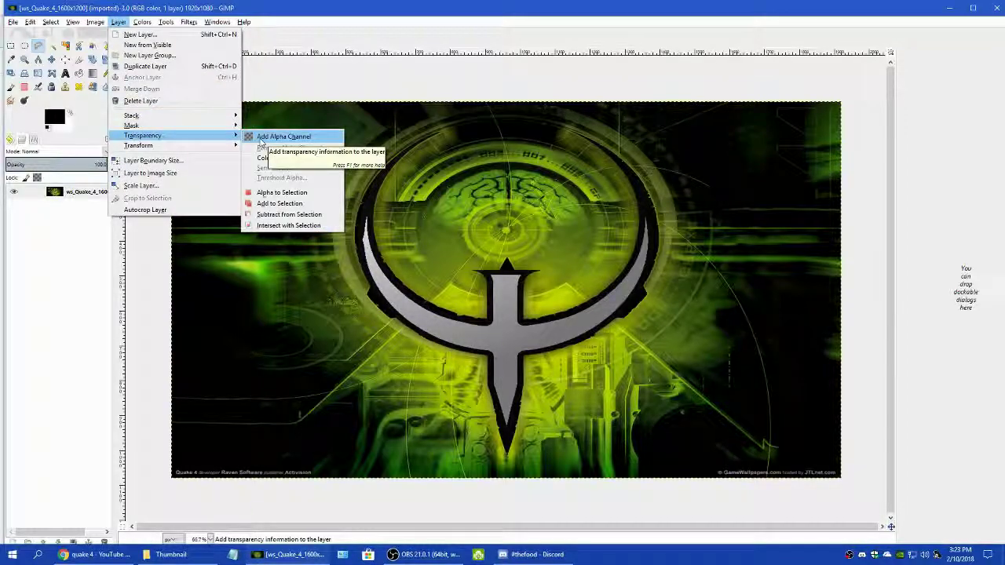
left_click(265, 140)
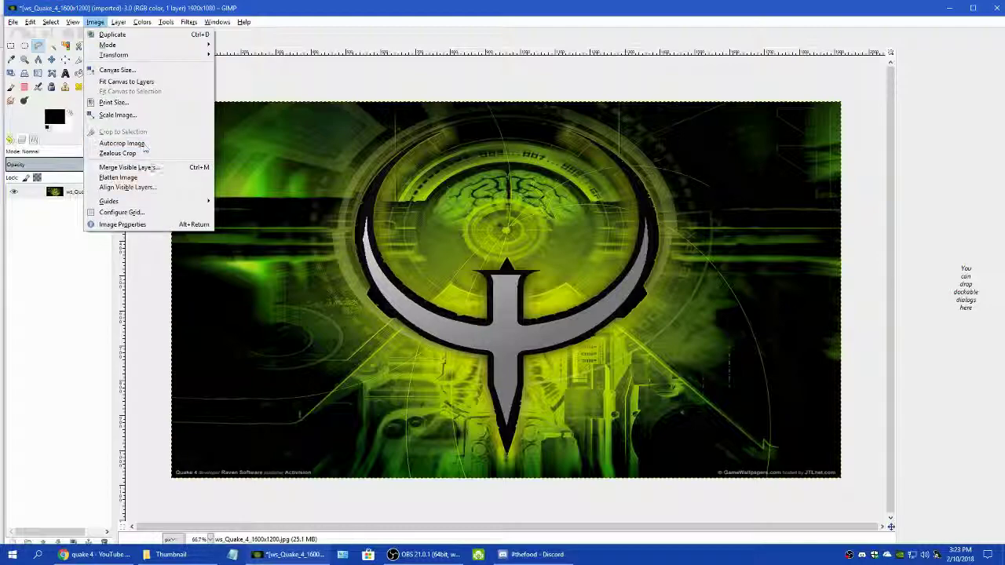
- Paste the copied head into the wallpaper image as a new layer
left_click(126, 81)
left_click(117, 22)
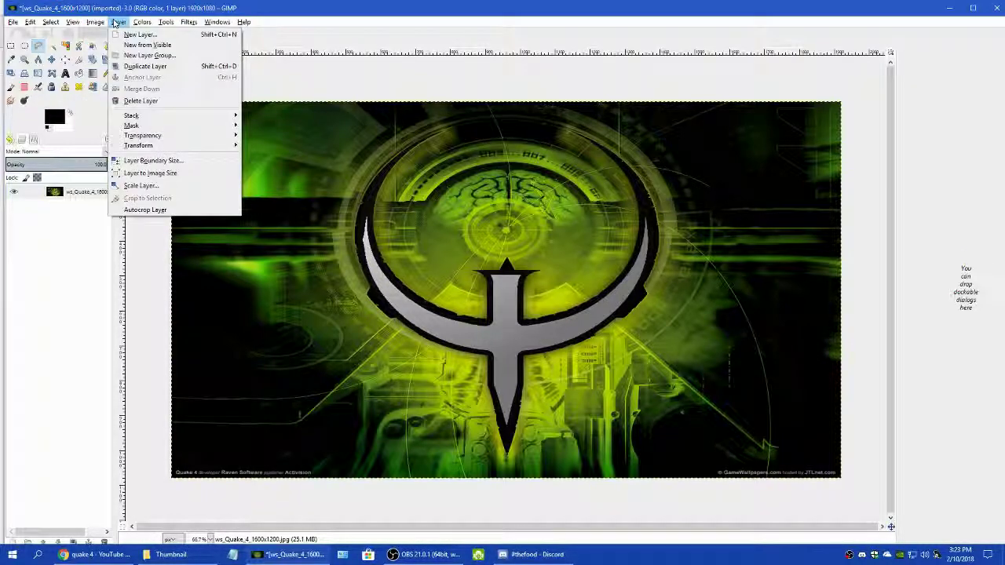
mouse_move(160, 128)
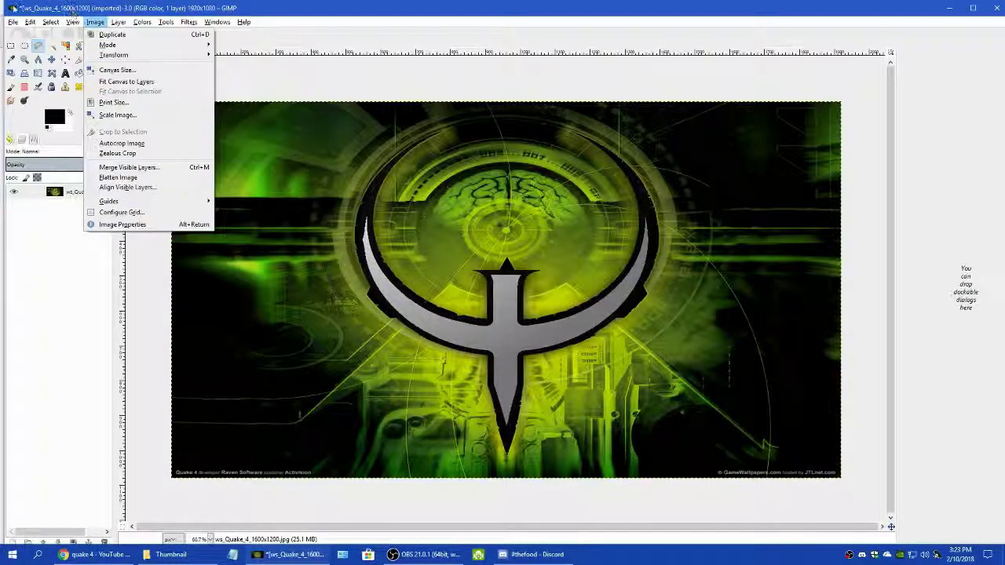
mouse_move(33, 26)
mouse_move(59, 143)
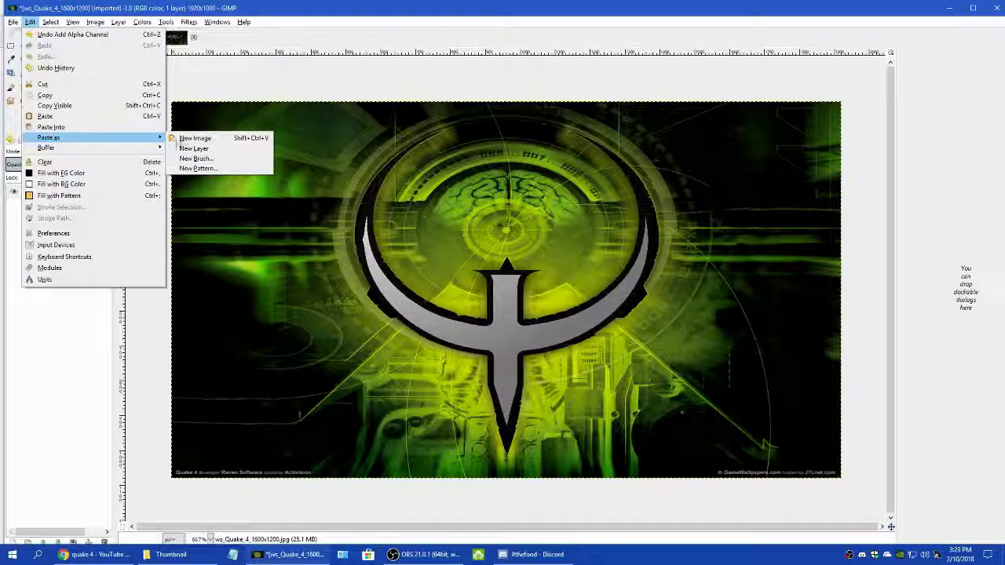
left_click(193, 149)
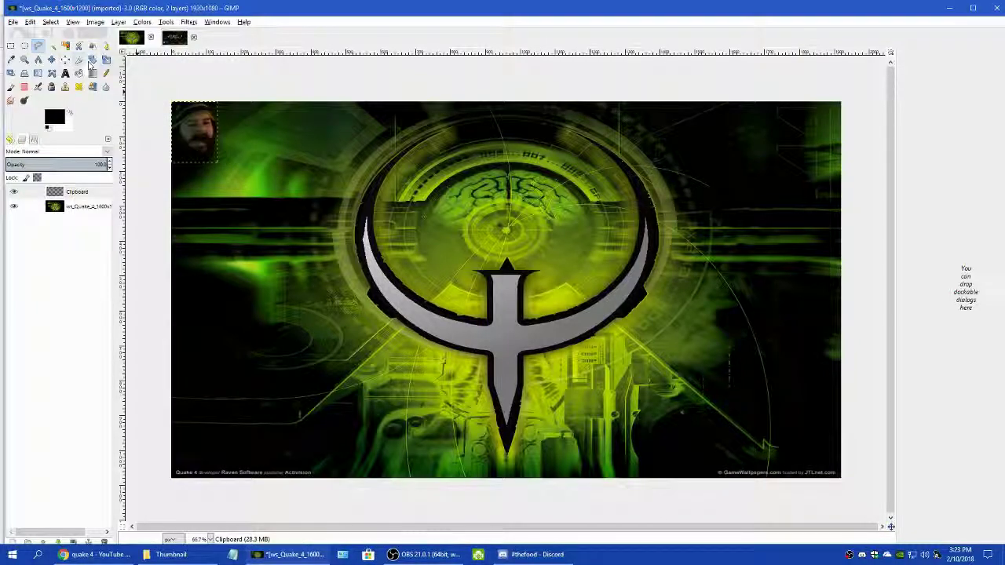
- Scale the pasted head layer up to 276 x 334 px, and enlarge it again to roughly a fifth of the image width
left_click(106, 60)
left_click_drag(216, 162, 265, 217)
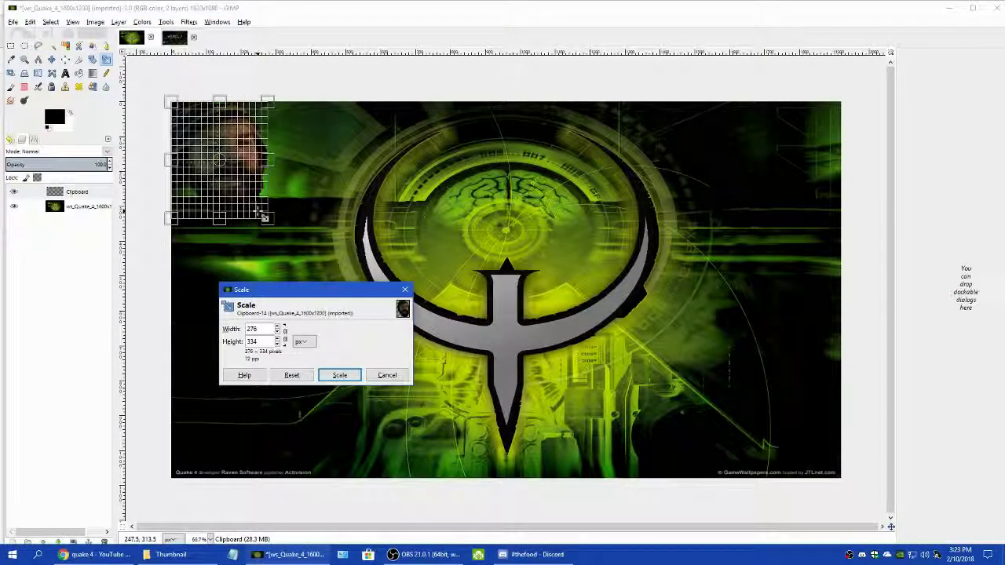
left_click(339, 374)
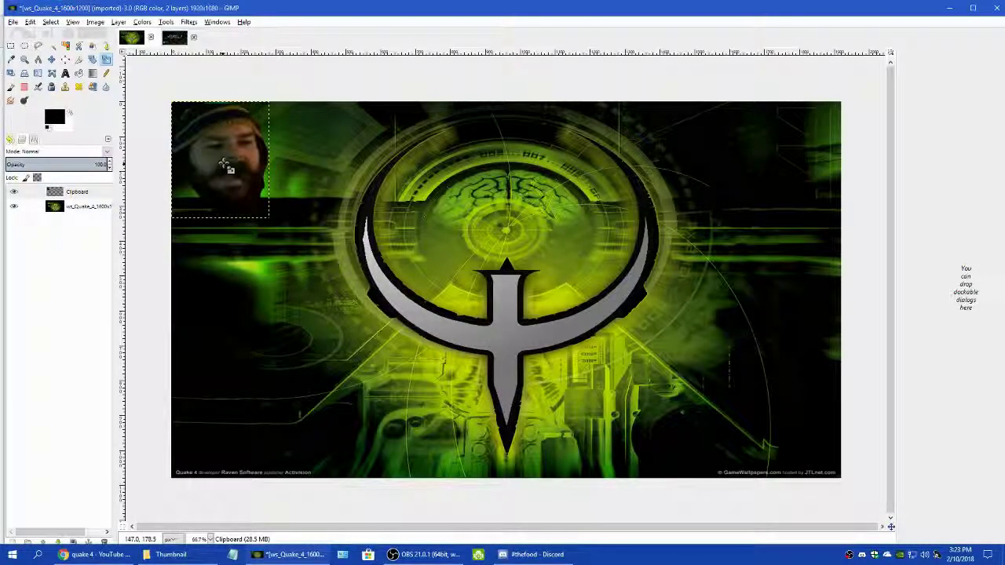
left_click(227, 165)
left_click_drag(269, 218, 318, 259)
left_click(339, 374)
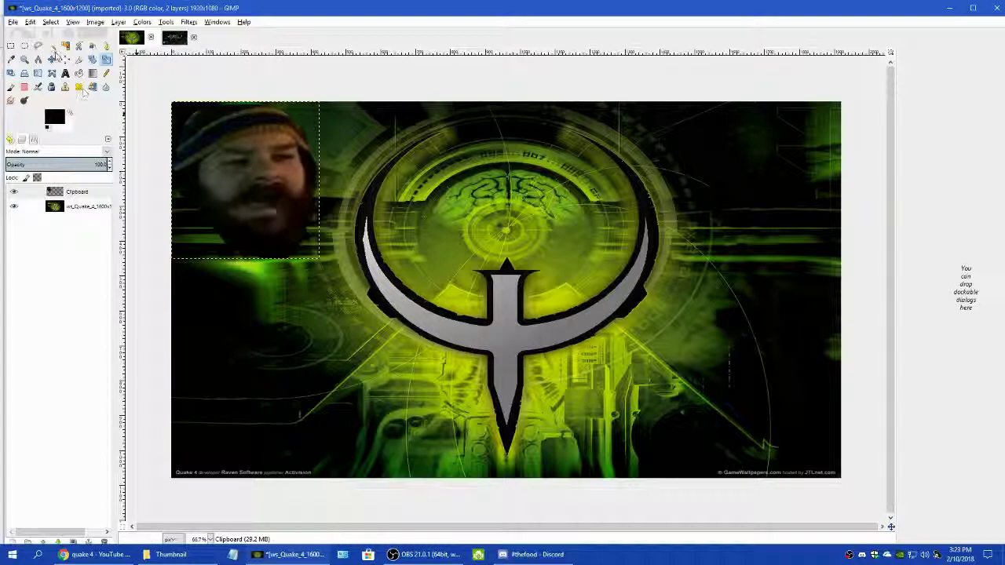
- Move the head to the wallpaper's lower-left corner and merge it down onto the wallpaper layer
left_click(51, 60)
left_click_drag(254, 178, 252, 398)
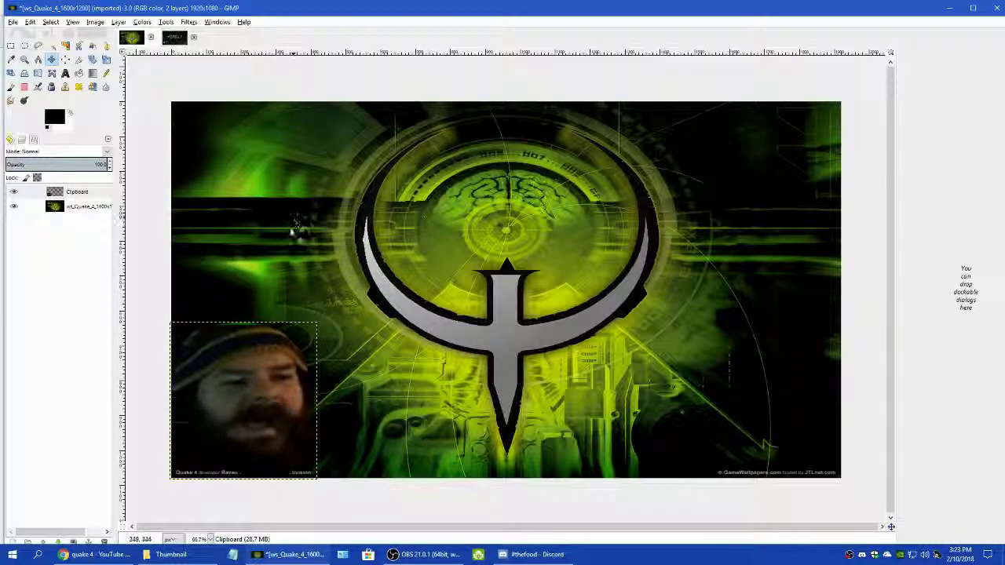
left_click(119, 22)
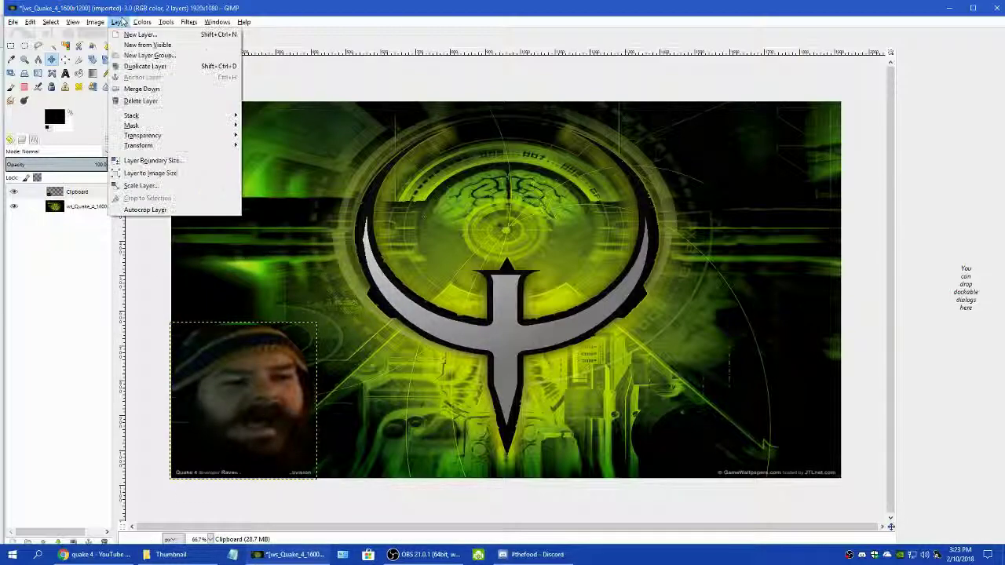
left_click(141, 88)
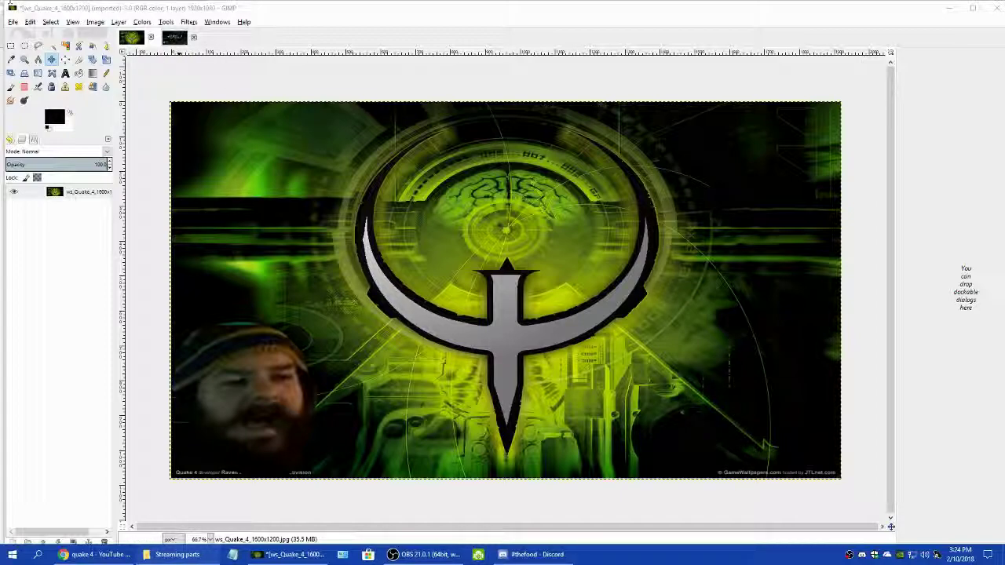
- Start opening a file as a layer and browse to the Text and Logos folder inside Pictures, Streaming parts
left_click(21, 22)
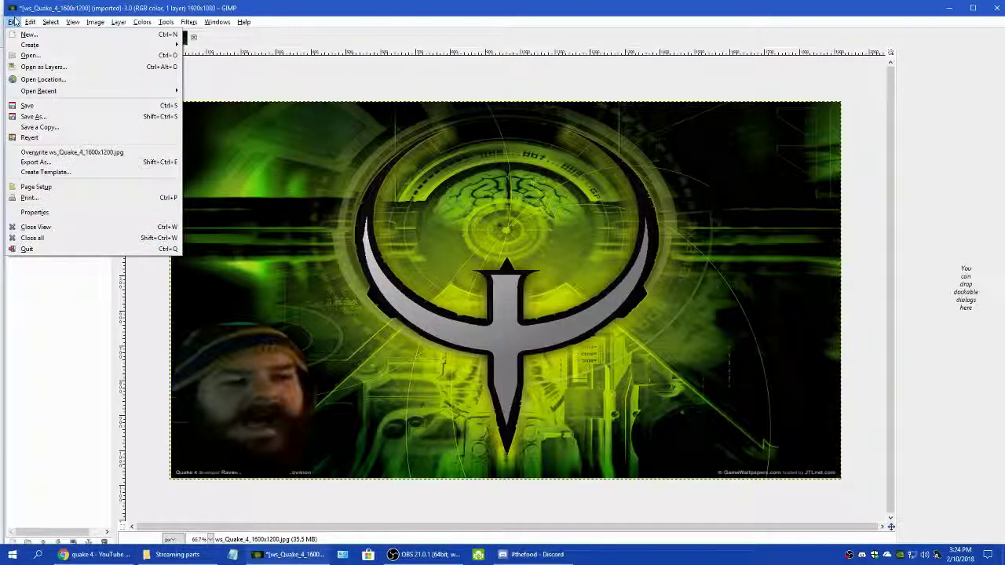
left_click(65, 67)
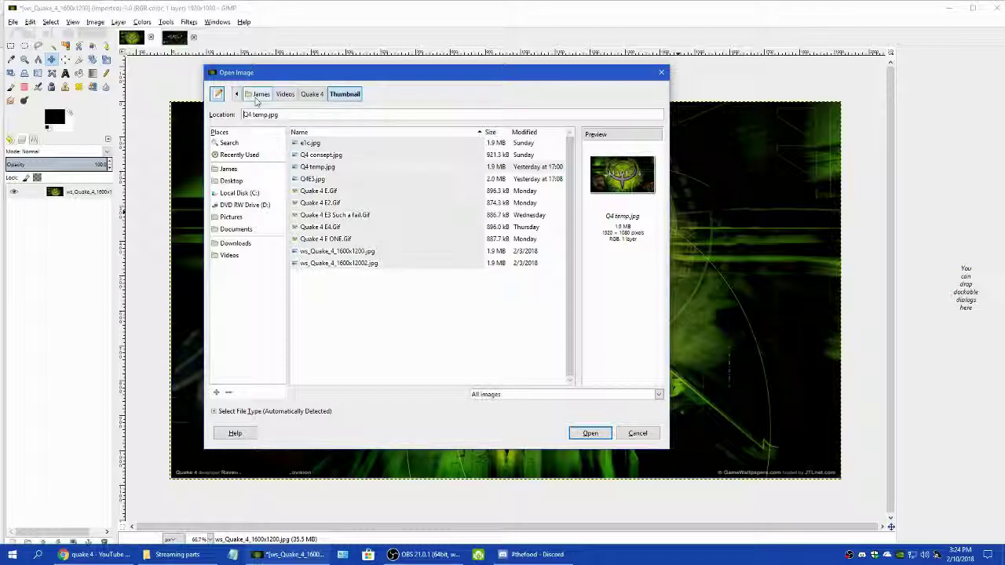
left_click(232, 219)
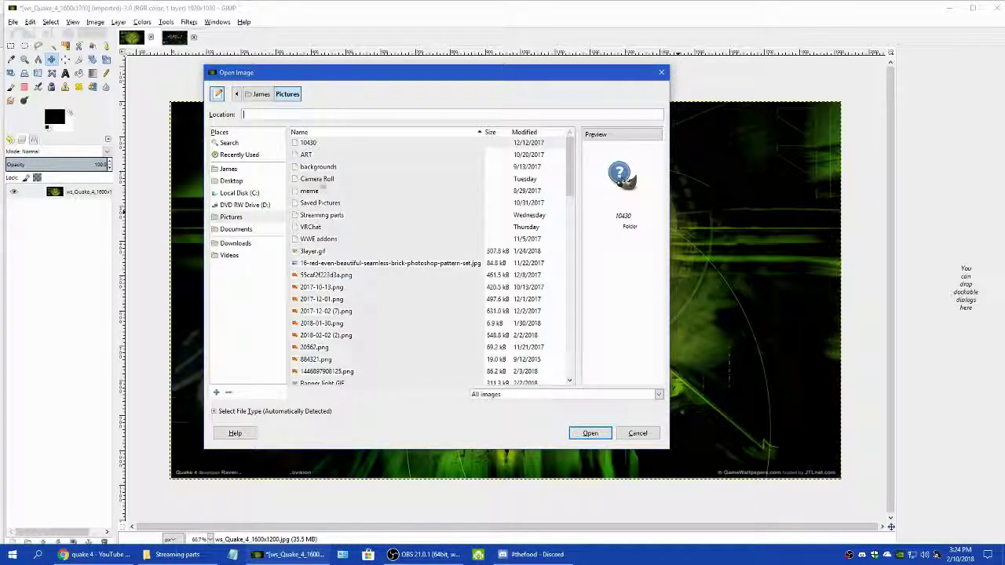
left_click(318, 215)
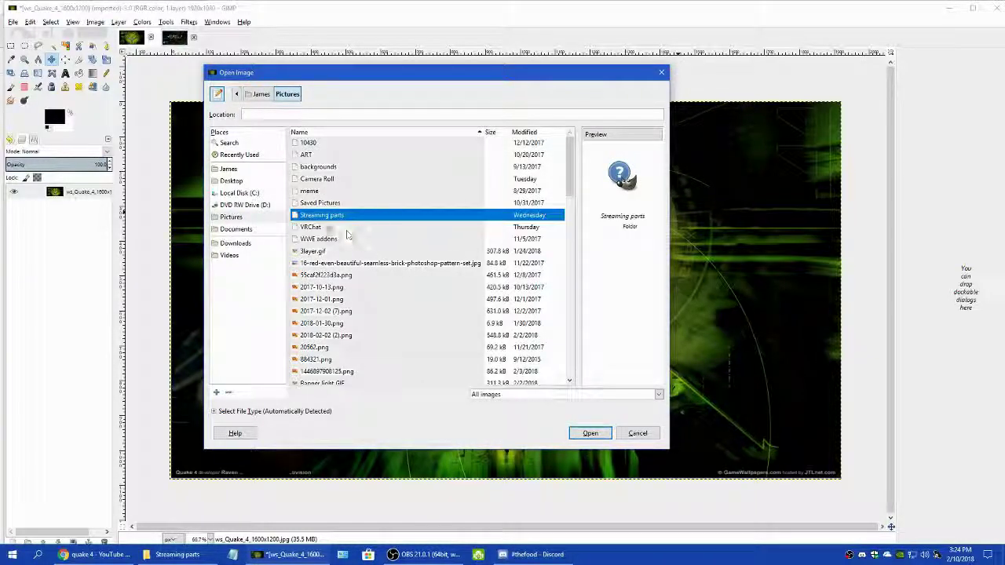
double_click(321, 217)
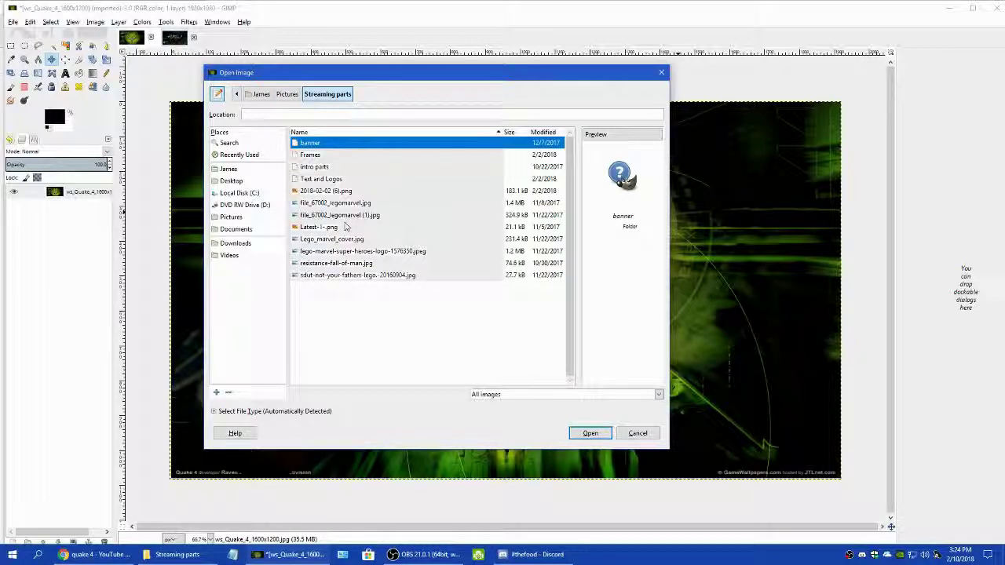
double_click(312, 178)
- Preview the logo and text files in the Text and Logos folder to find a suitable logo for the thumbnail
left_click(317, 167)
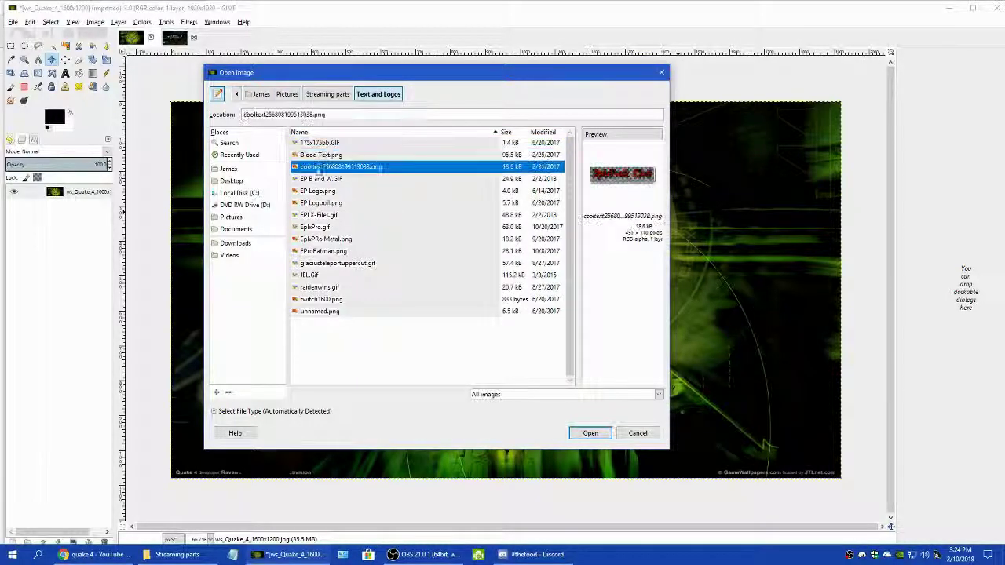
left_click(315, 288)
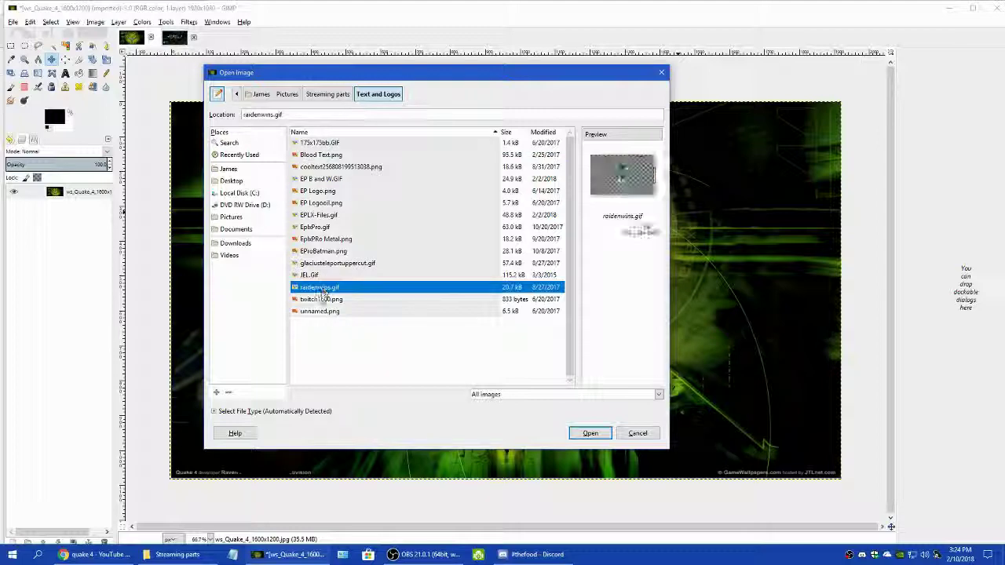
left_click(314, 311)
left_click(319, 300)
left_click(319, 287)
left_click(319, 276)
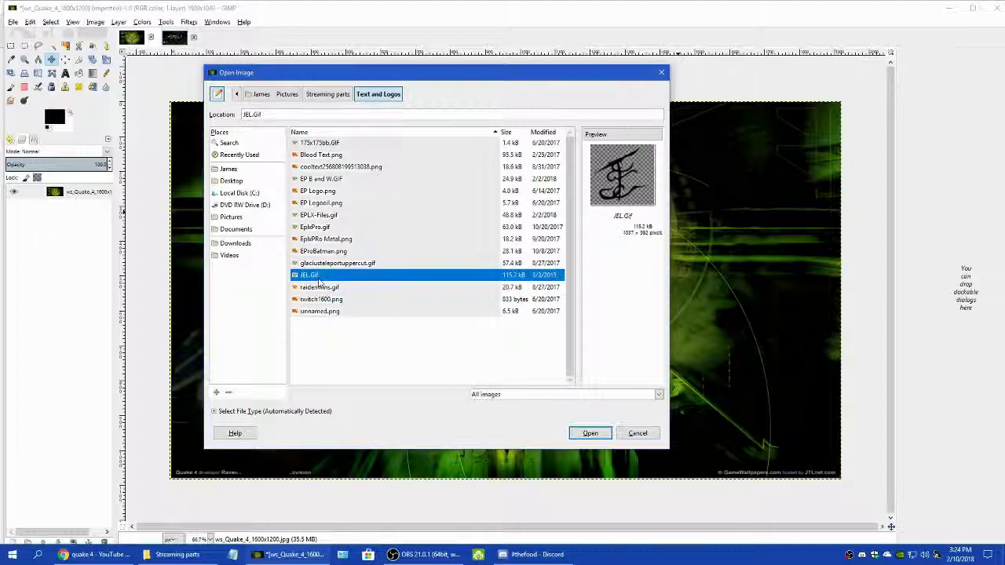
left_click(314, 264)
left_click(314, 251)
left_click(315, 240)
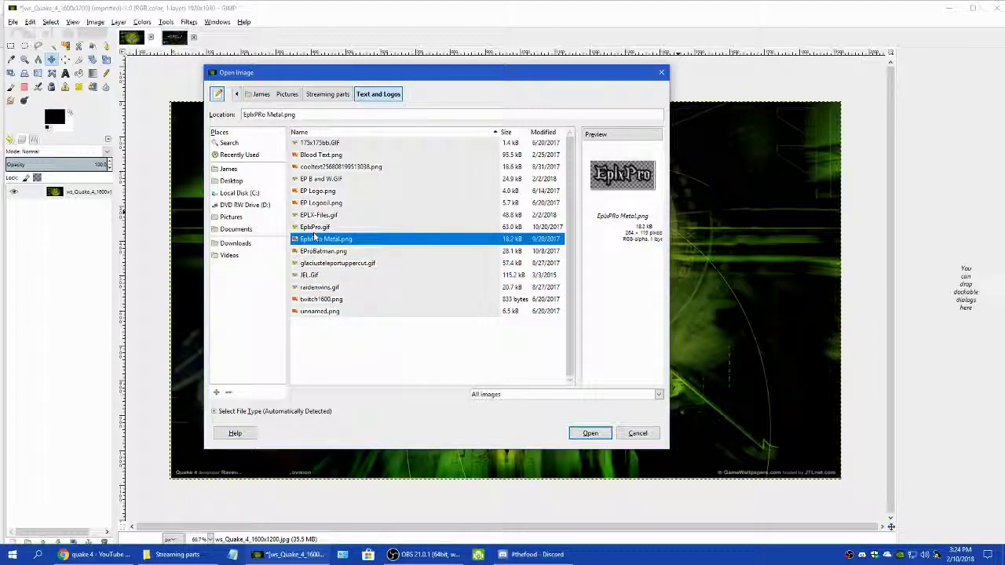
left_click(316, 228)
left_click(315, 215)
left_click(315, 203)
left_click(315, 191)
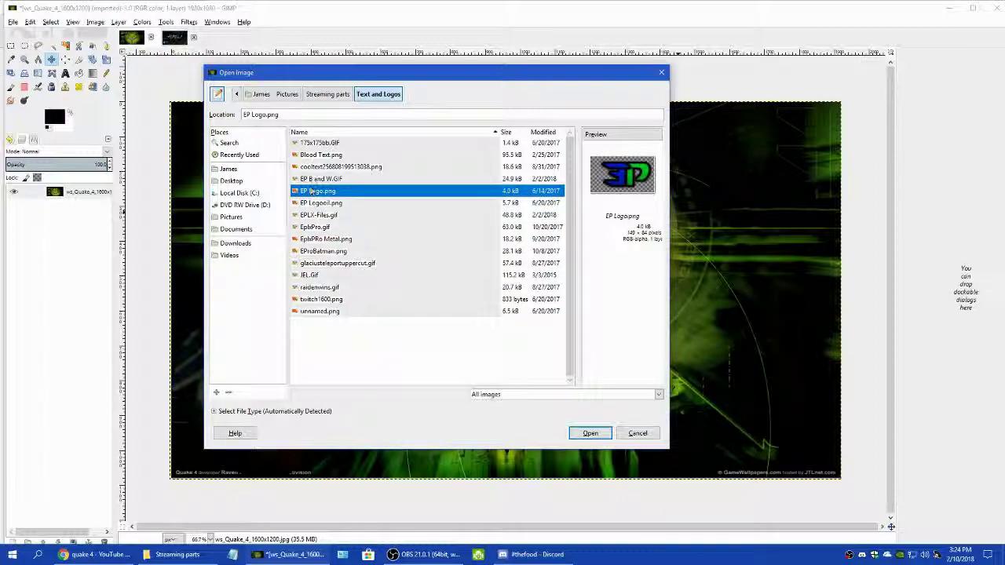
- Add EP B and W.GIF to the wallpaper image as a new layer
left_click(314, 179)
left_click(314, 166)
left_click(314, 179)
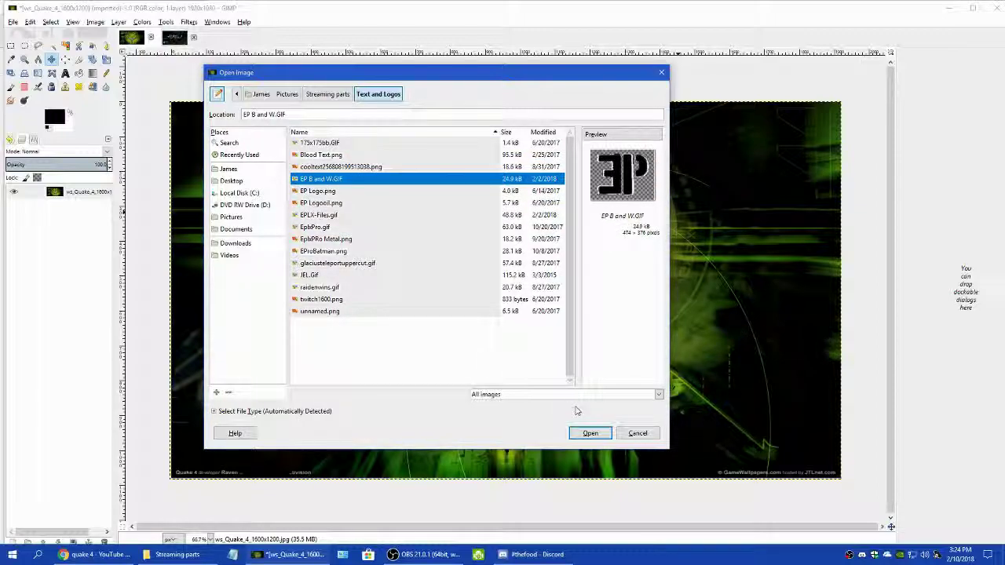
left_click(590, 434)
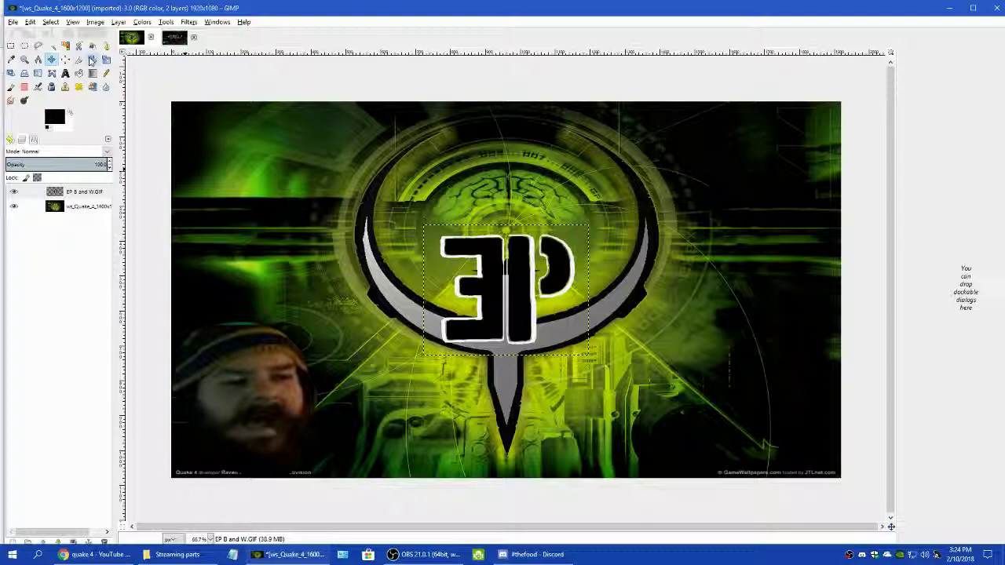
- Rotate the EP logo layer by about -28.81 degrees and scale it down to roughly half its size
left_click(91, 59)
left_click(503, 291)
mouse_move(288, 156)
left_mouse_down()
mouse_move(280, 155)
mouse_move(288, 154)
left_mouse_up()
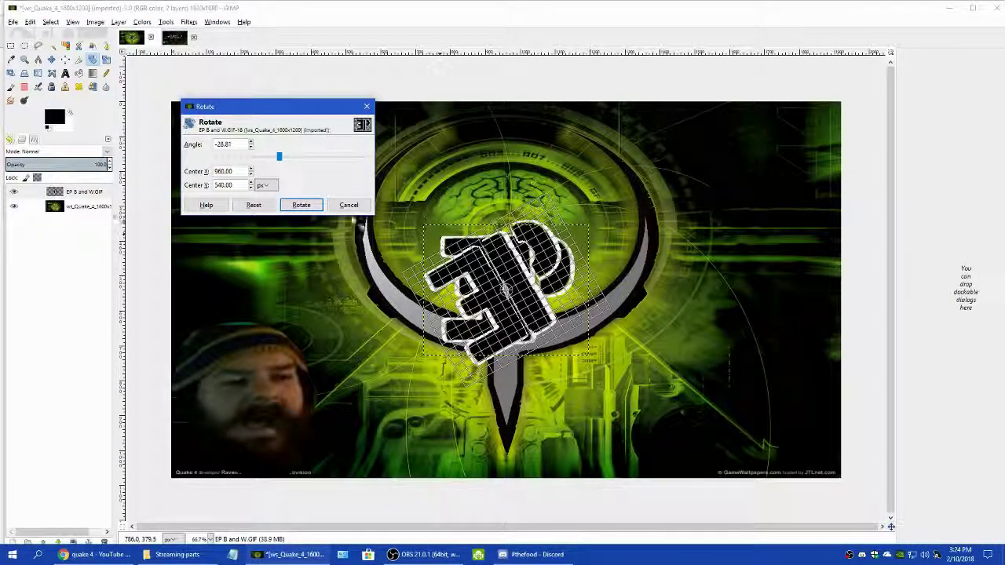
left_click(300, 205)
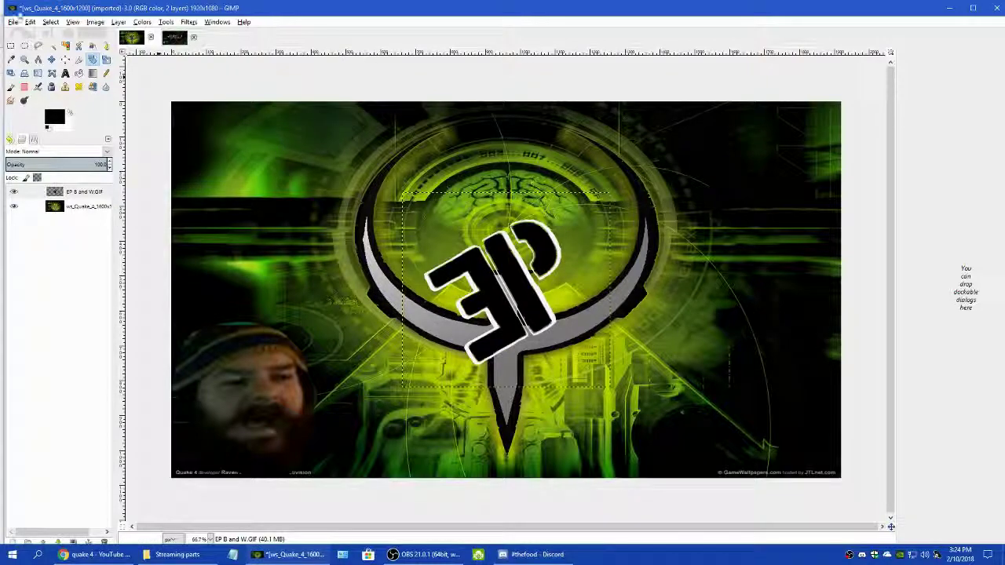
left_click_drag(452, 245, 542, 318)
left_click(339, 373)
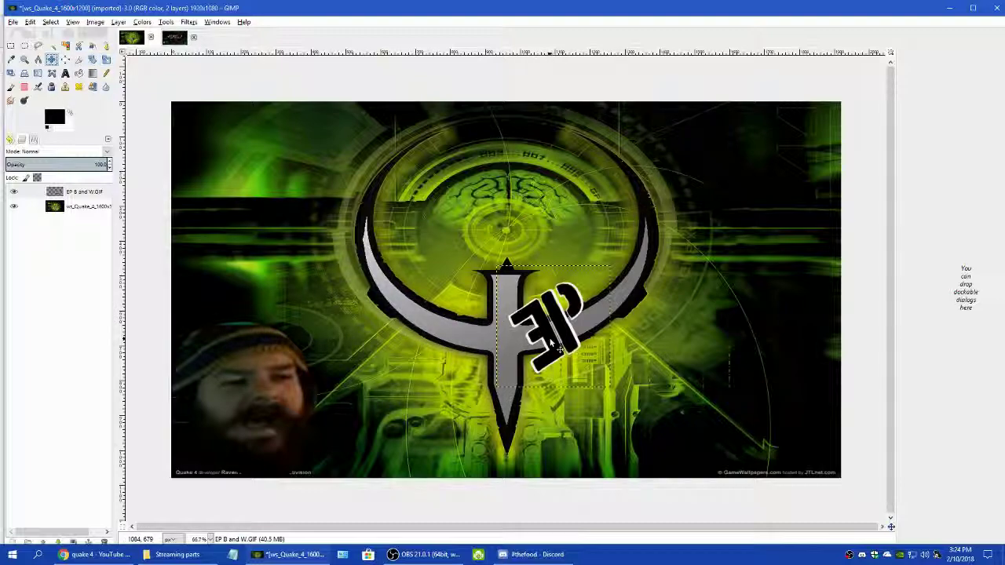
- Move the EP logo to the wallpaper's lower-right corner and merge it down onto the wallpaper layer
left_click_drag(554, 346, 802, 444)
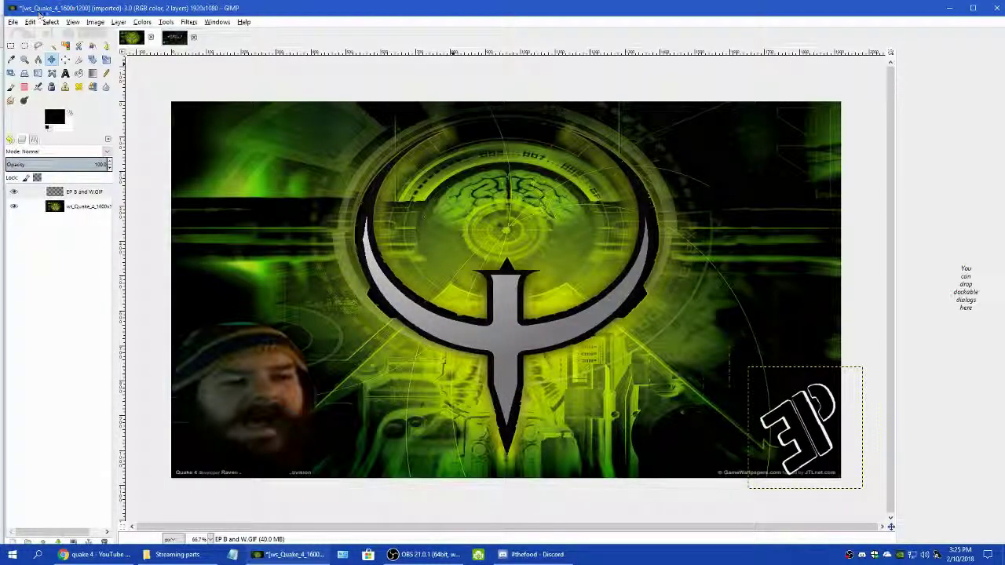
left_click(95, 22)
left_click(118, 22)
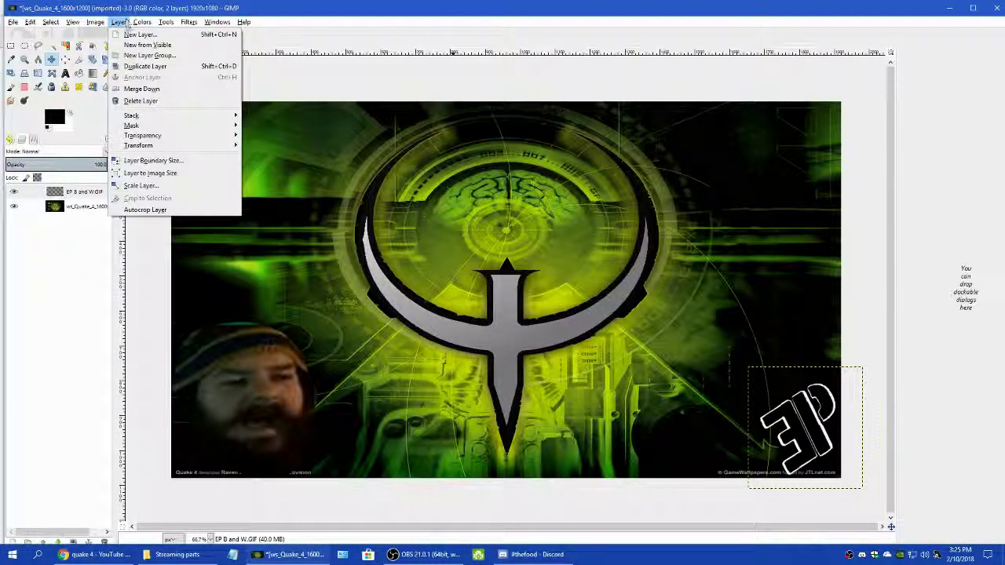
left_click(140, 88)
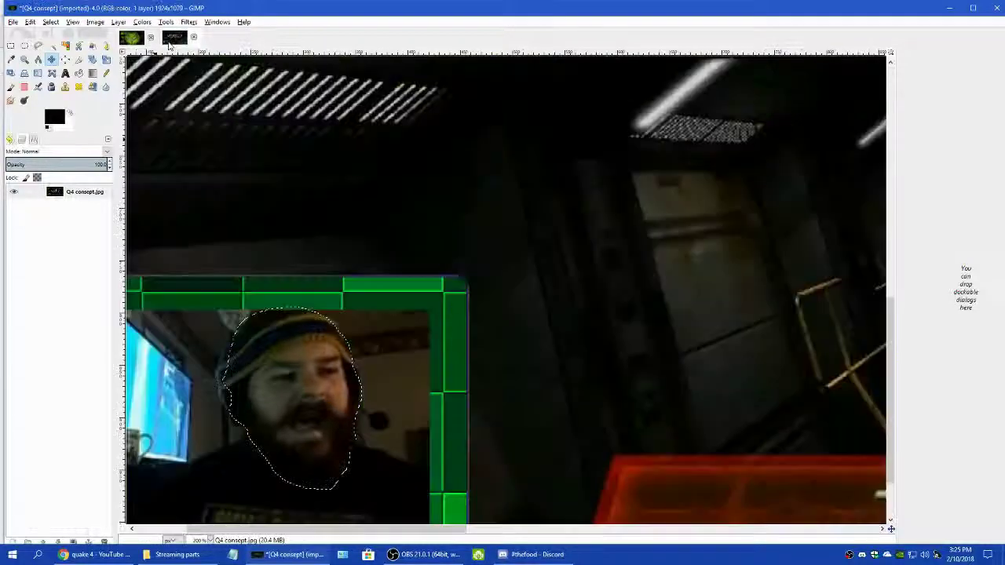
- Switch to the Q4 consept image and bring the red health bar reading -8 into view at 200% zoom
left_click(174, 37)
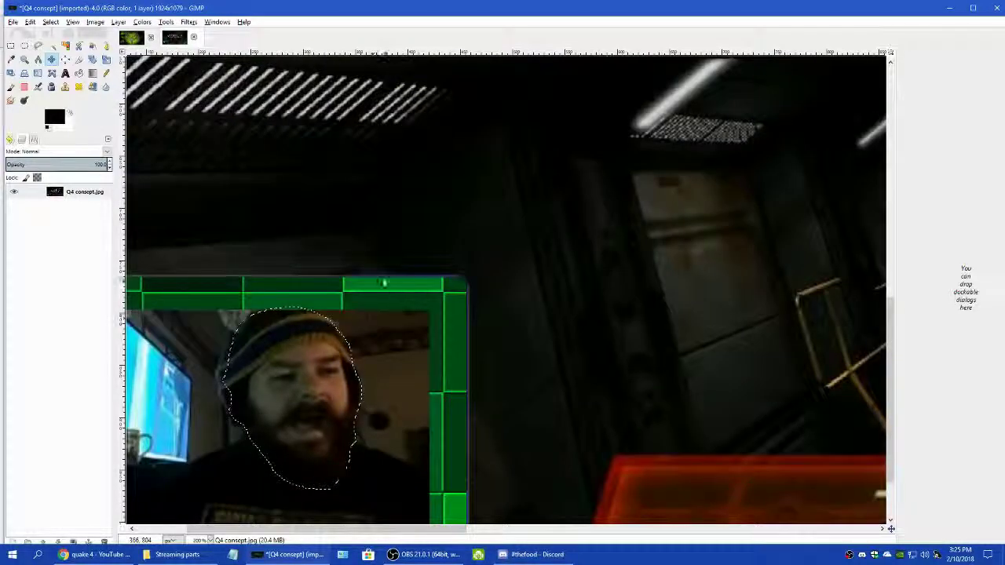
key("2")
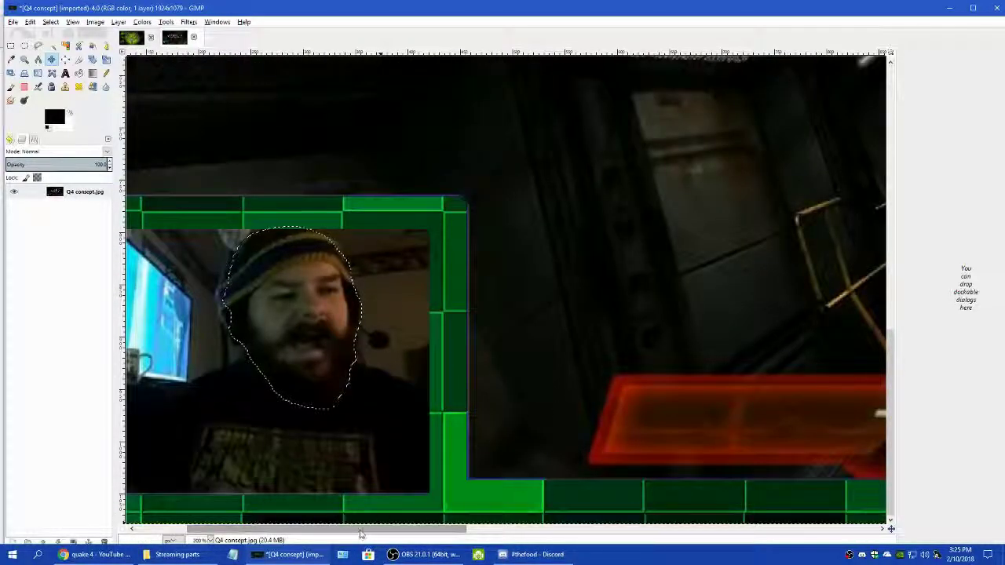
left_click_drag(377, 529, 534, 530)
scroll(500, 399, "up", 15)
scroll(500, 400, "down", 15)
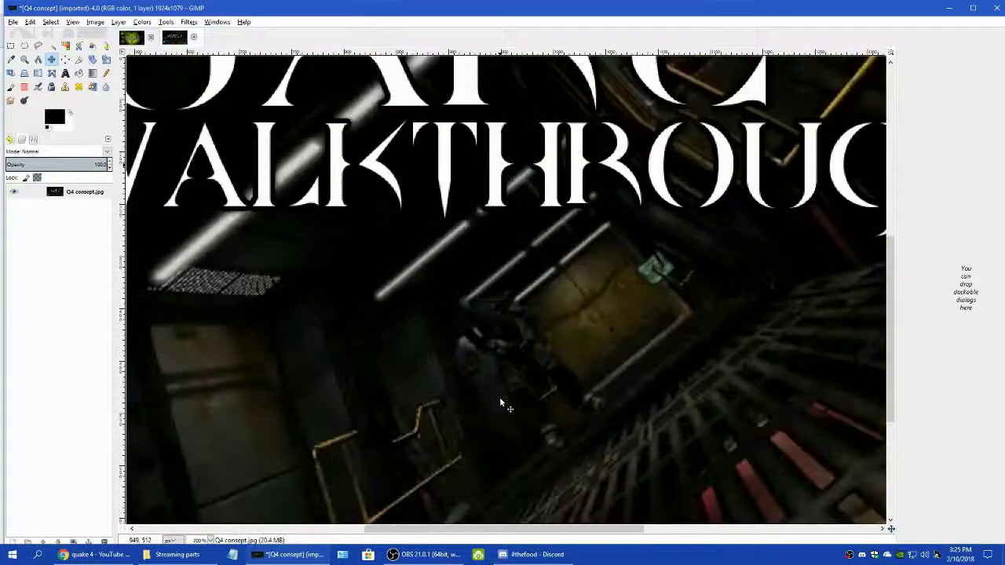
left_click_drag(503, 529, 442, 530)
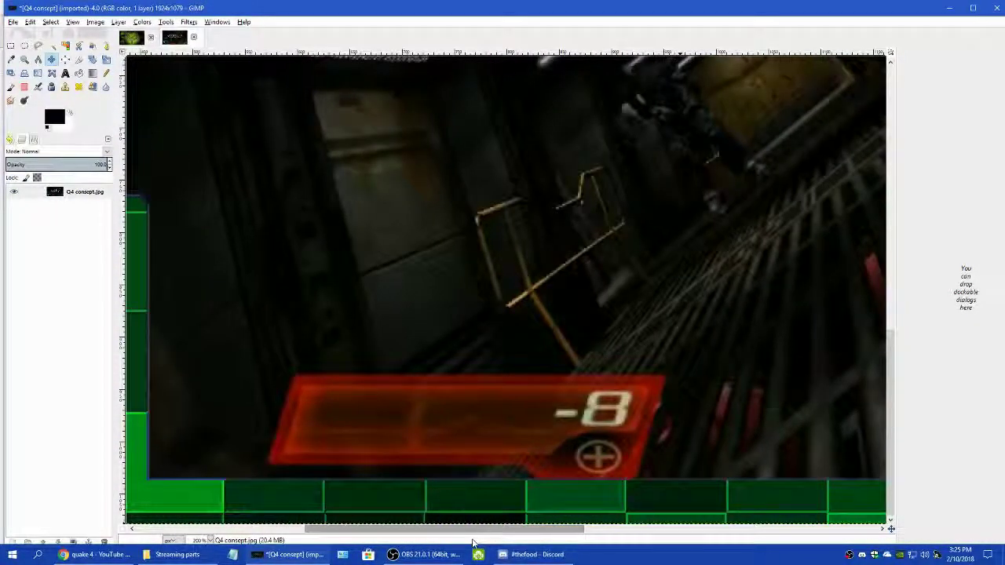
left_click(38, 45)
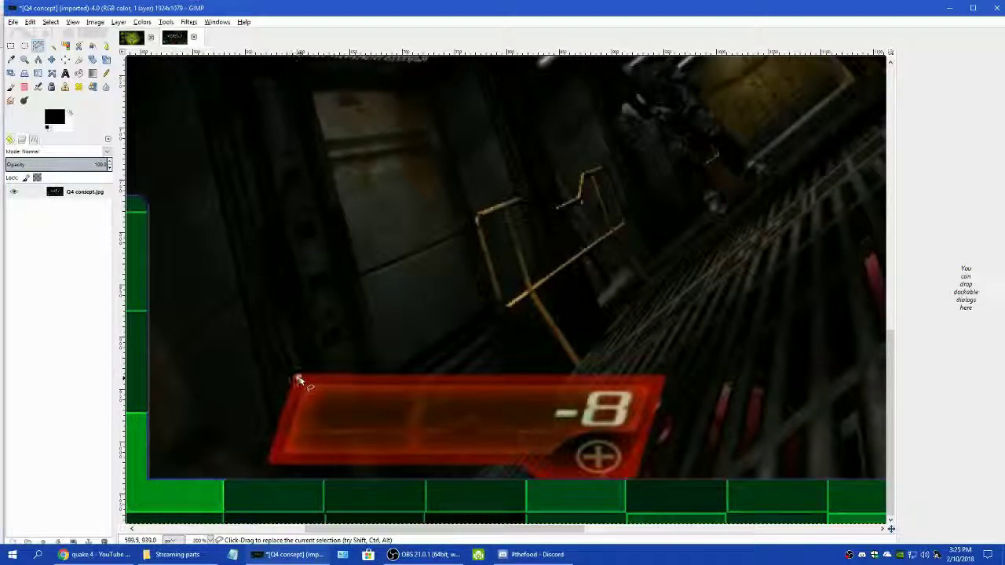
left_click_drag(298, 381, 496, 386)
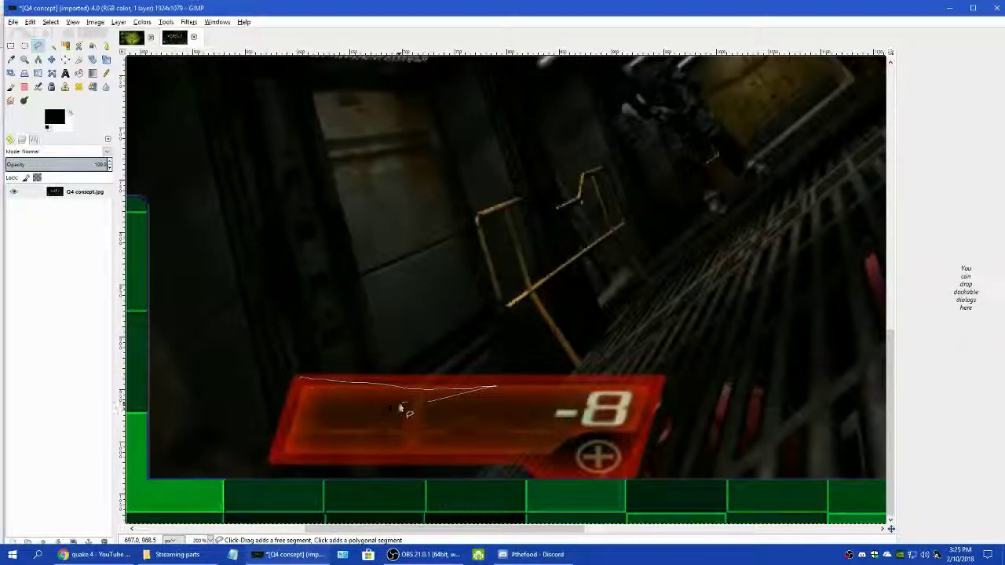
left_click(306, 382)
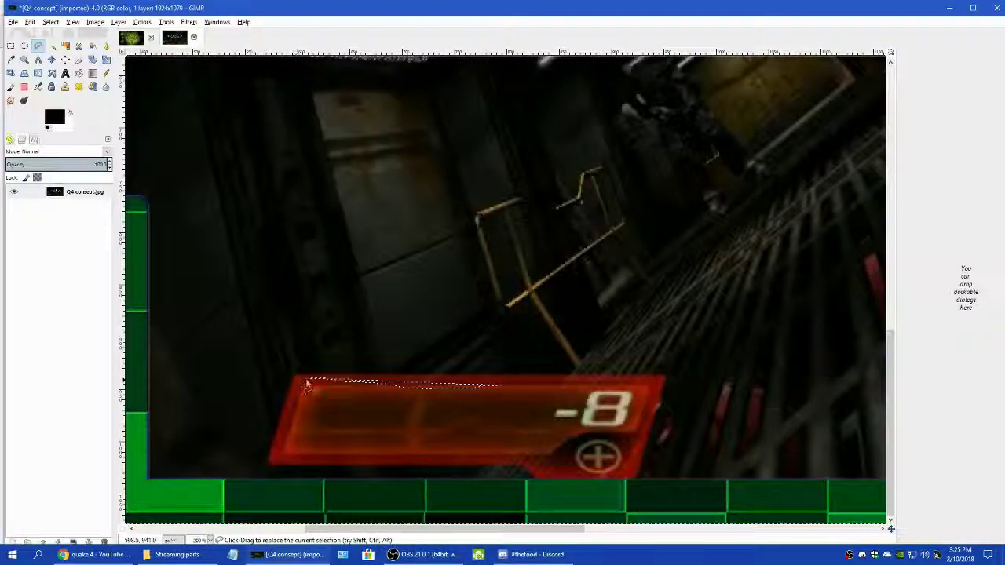
left_click(10, 45)
left_click(482, 202)
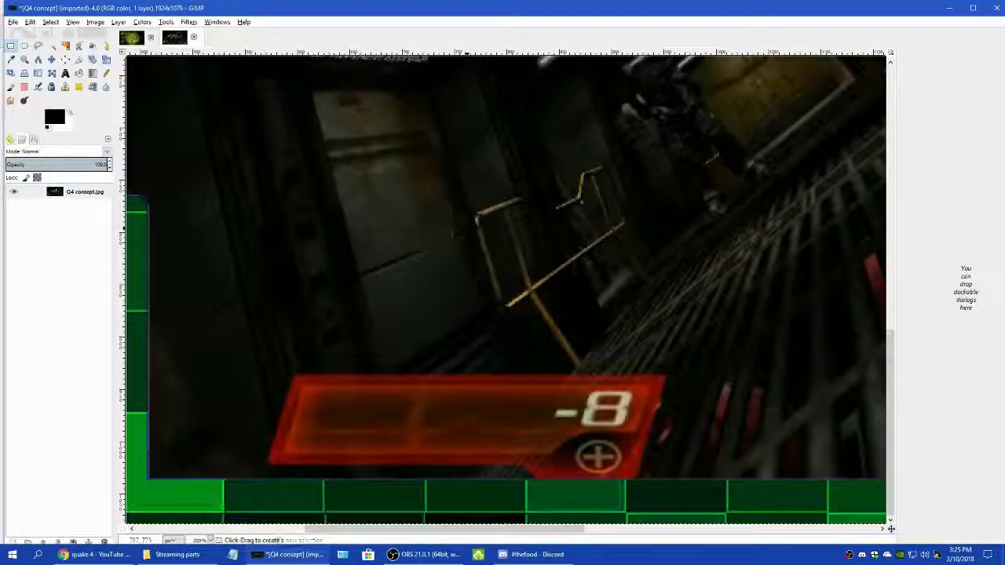
left_click(25, 46)
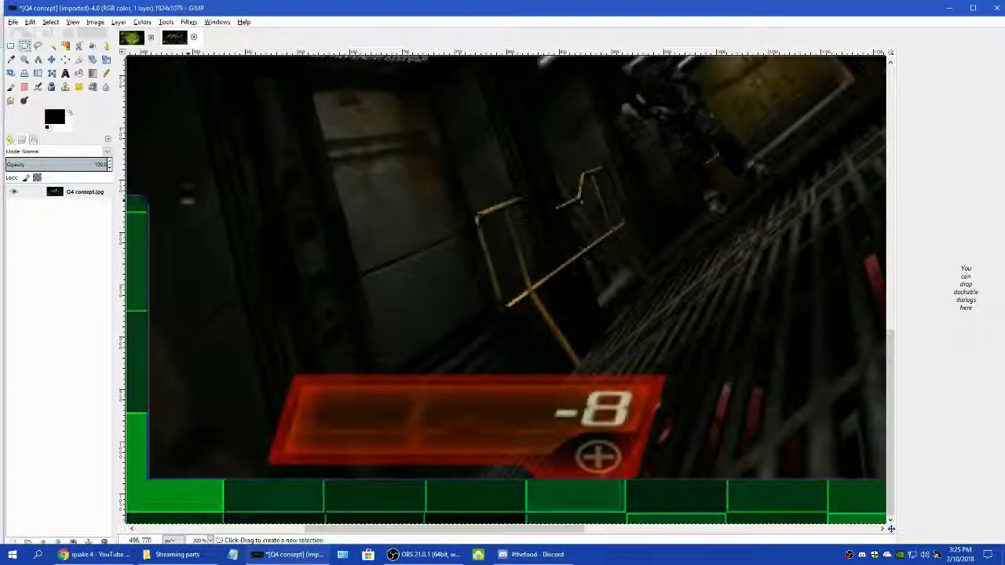
- Outline the red health bar, including the angled tab around its plus icon, with the Free Select tool
left_click(39, 47)
left_click(300, 382)
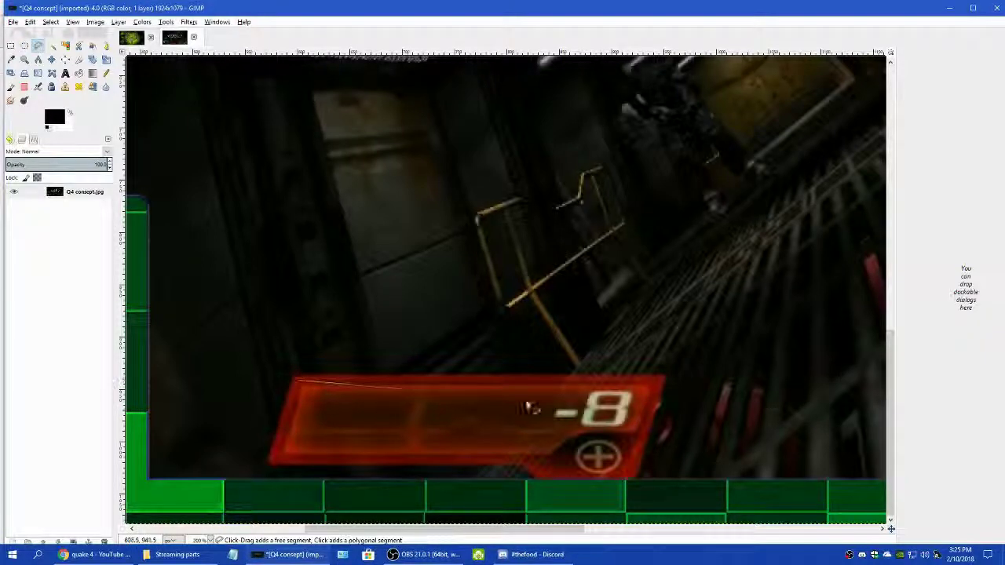
left_click(659, 380)
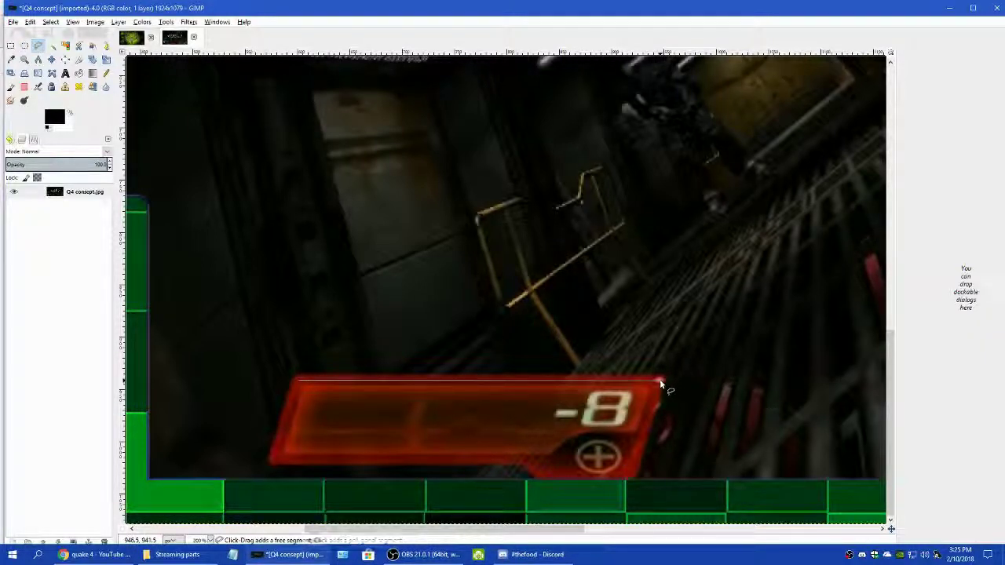
left_click(634, 477)
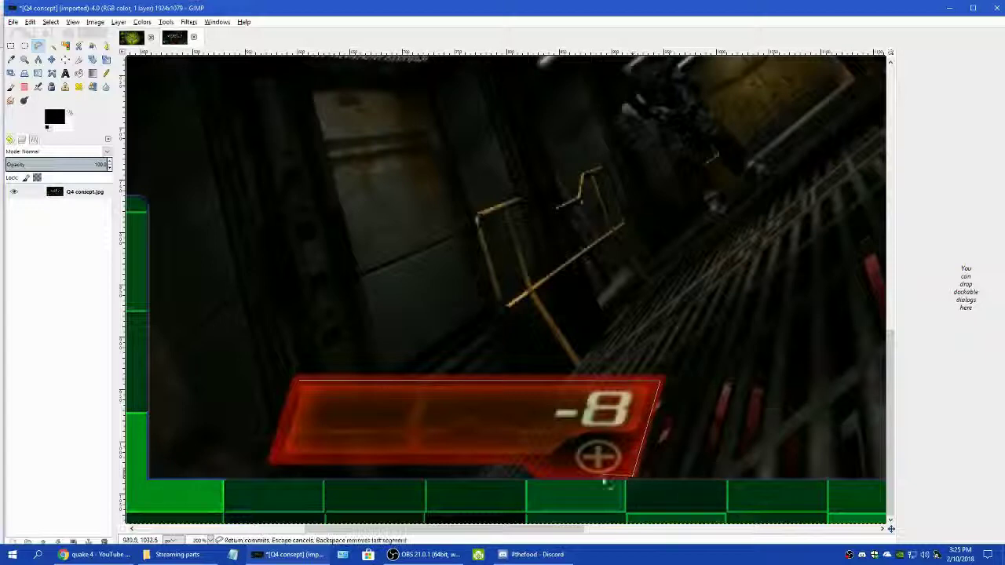
left_click(540, 476)
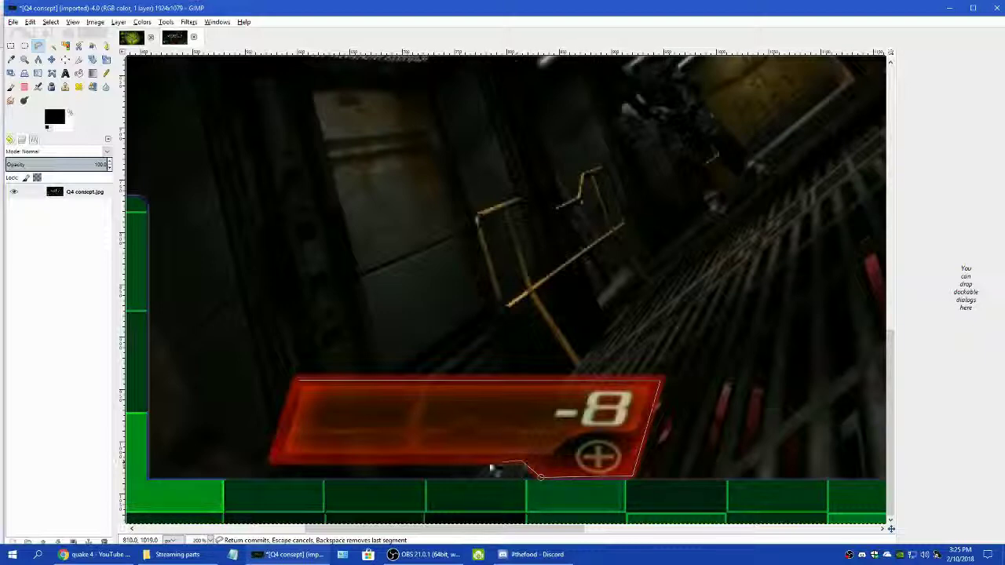
left_click(274, 458)
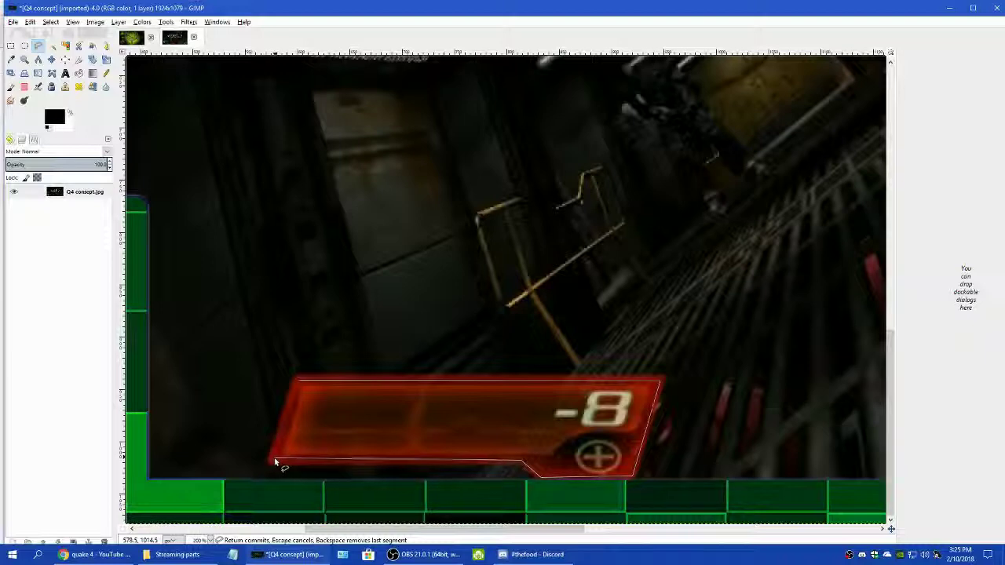
left_click(299, 383)
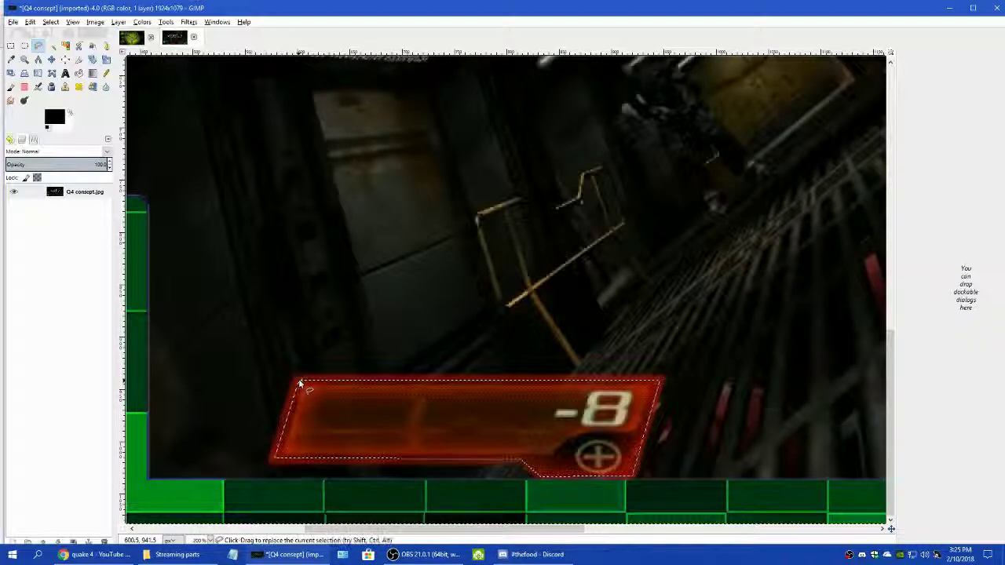
- Cut the selected health bar out of the Q4 consept image and paste it into the Quake 4 wallpaper image
left_click(520, 401)
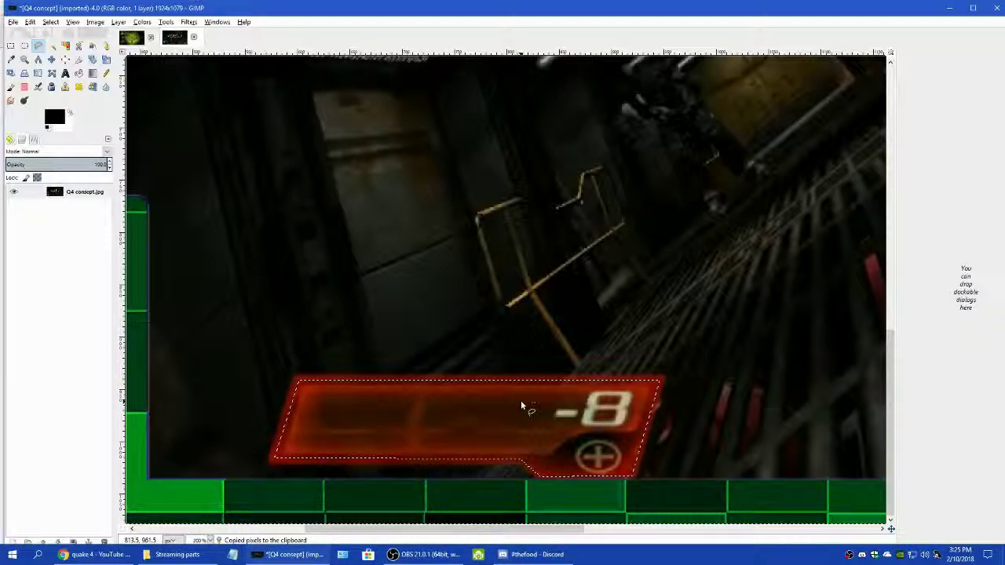
key("ctrl+x")
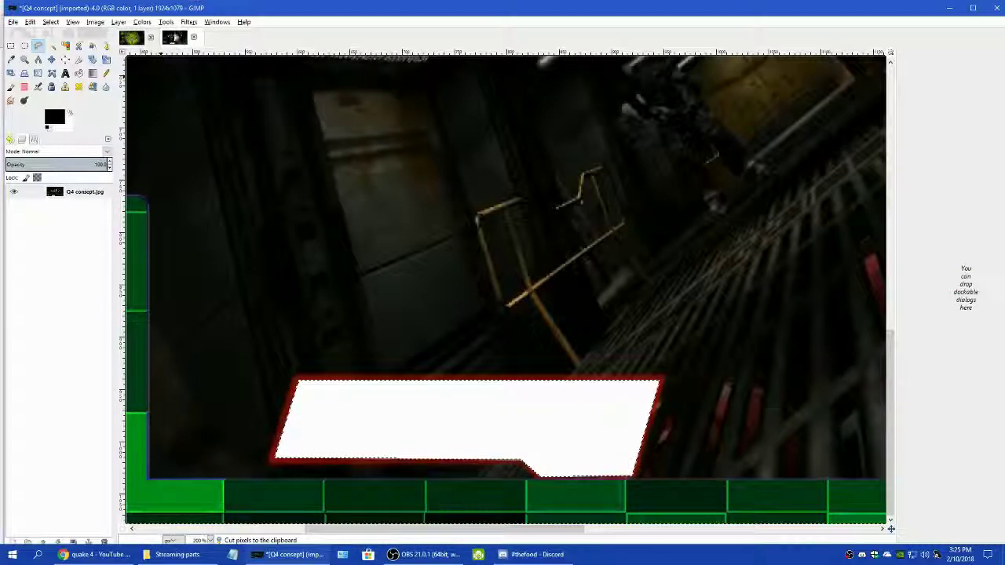
left_click(131, 37)
key("ctrl+v")
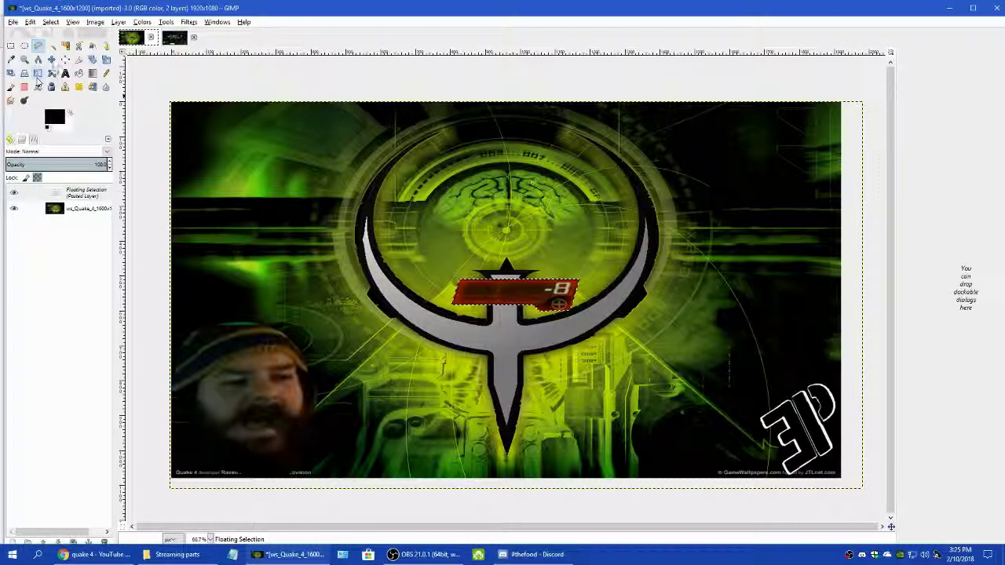
- Rotate the pasted health bar counterclockwise by about -18.05 degrees
left_click(92, 61)
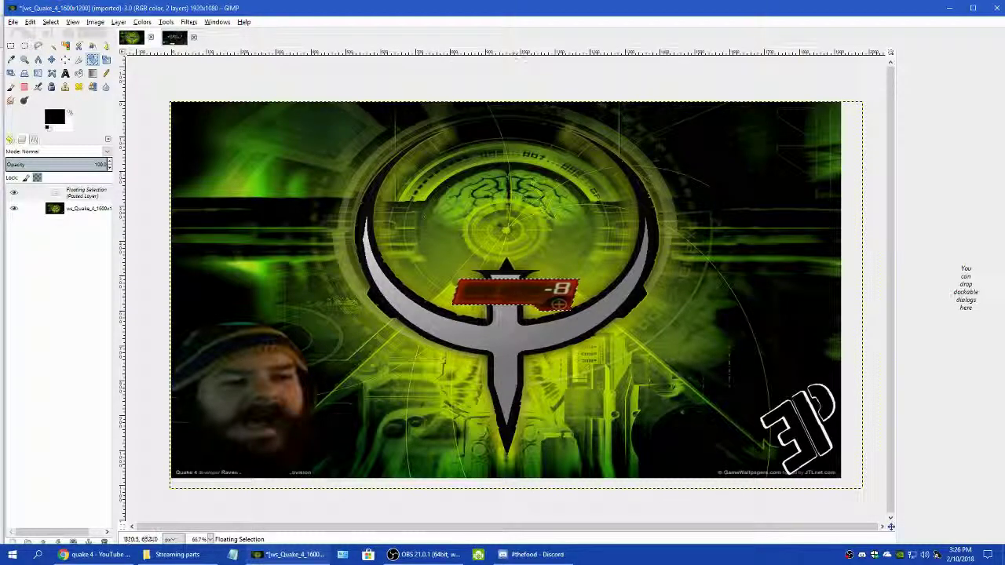
left_click_drag(461, 302, 471, 315)
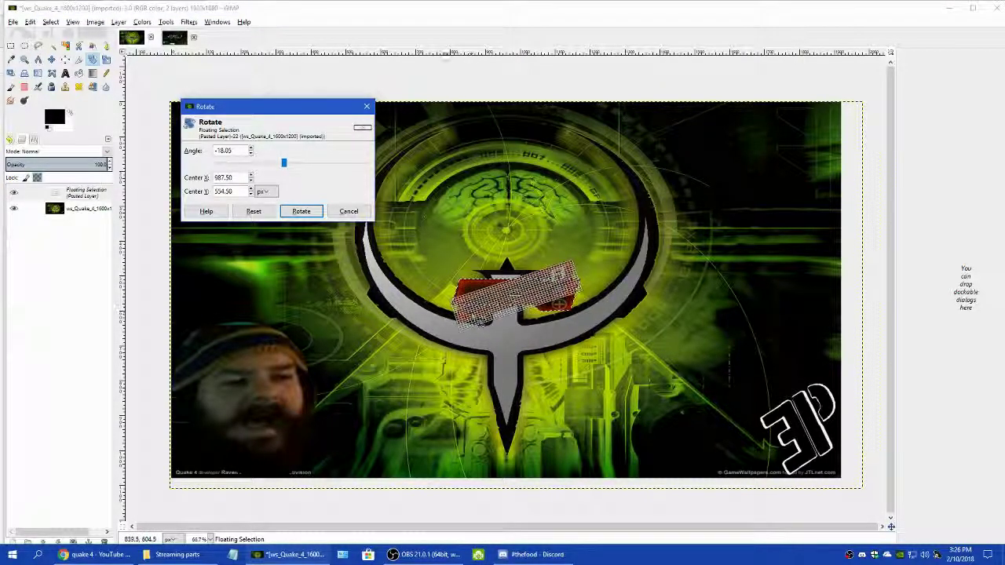
left_click(302, 211)
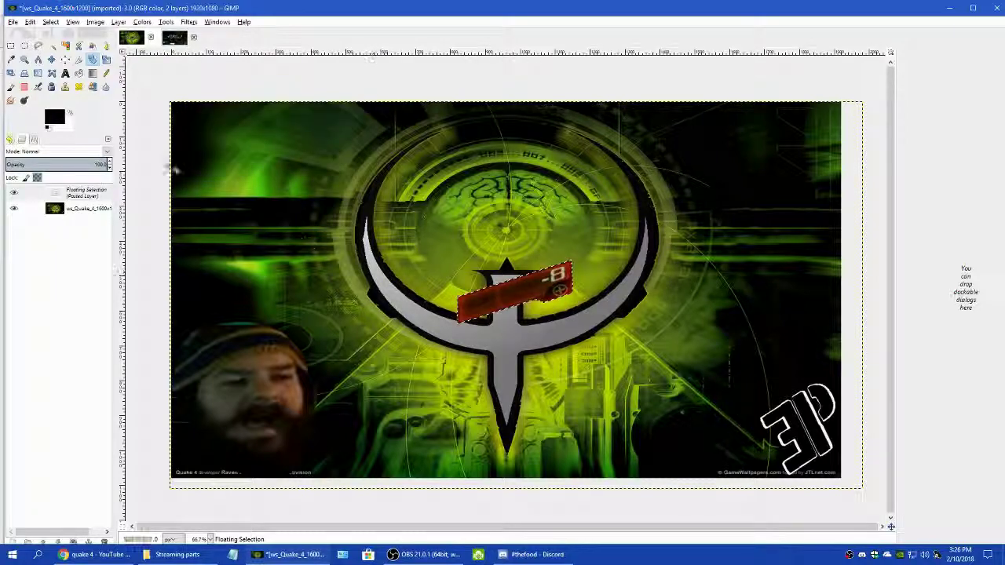
- Move the health bar to just above the EP logo and rotate it by a further -17.03 degrees or so
left_click(51, 59)
left_click_drag(512, 300, 728, 427)
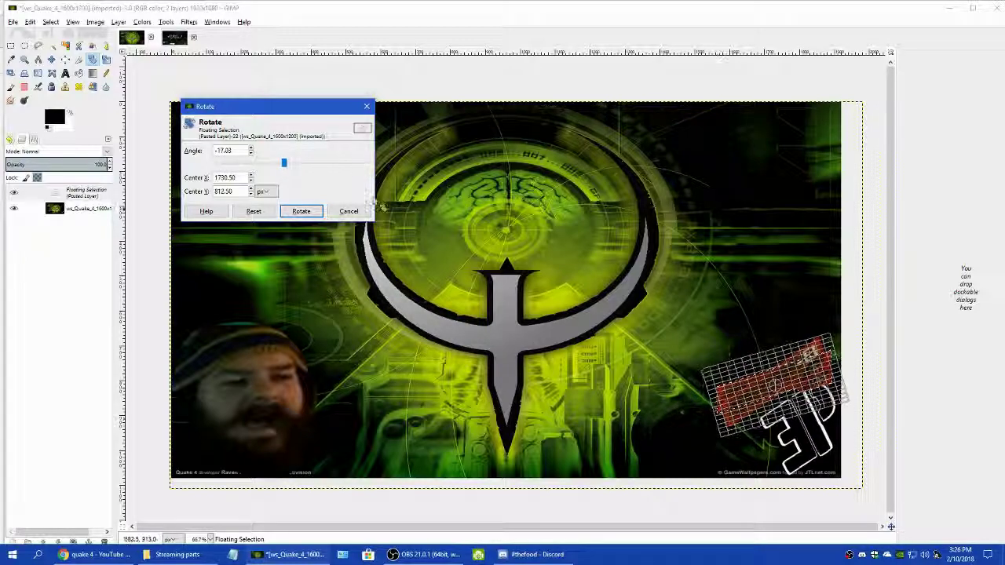
left_click(302, 210)
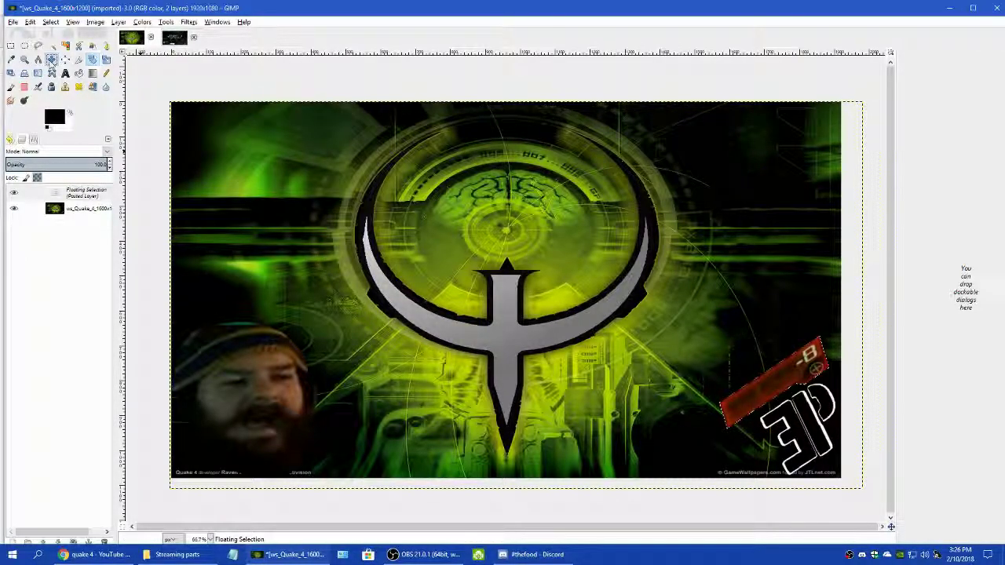
- Position the tilted health bar along the upper edge of the EP logo without covering it and anchor it to the wallpaper layer
left_click(51, 60)
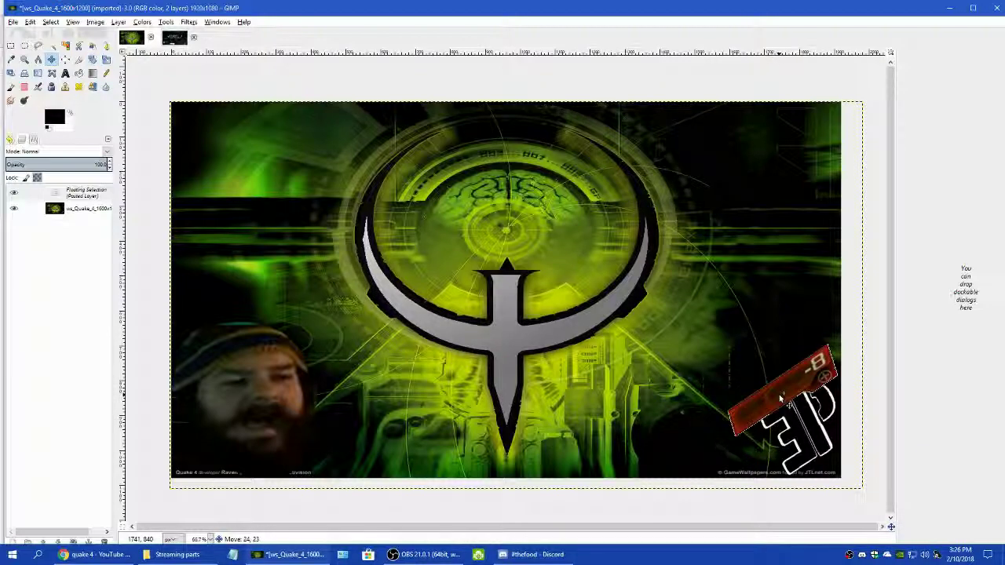
left_click(96, 22)
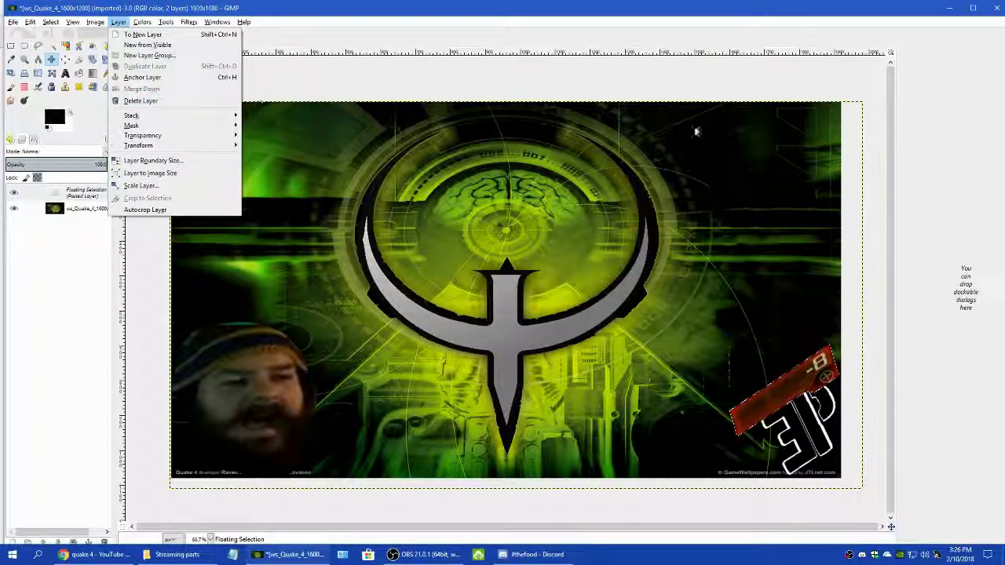
left_click(605, 67)
left_click(471, 235)
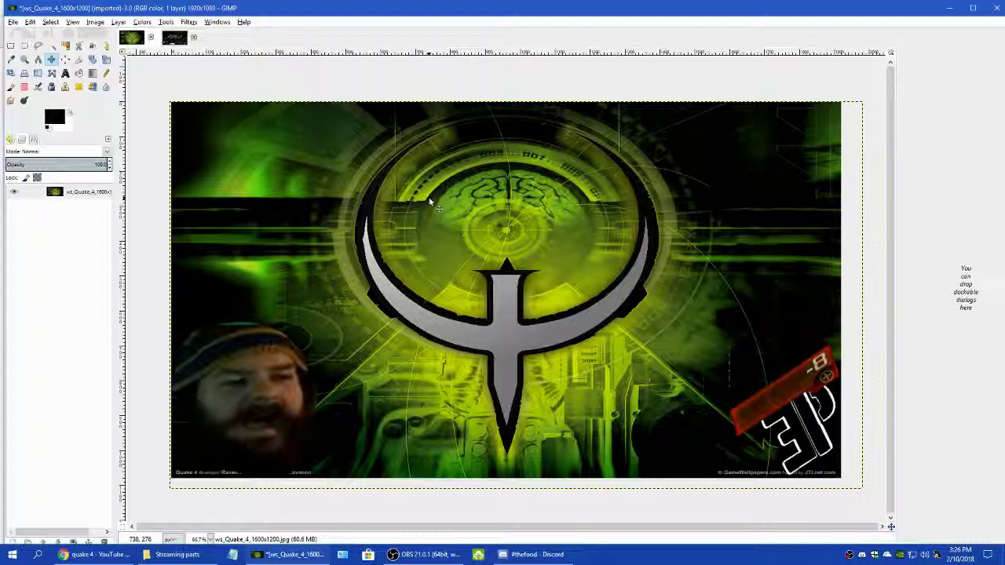
key("ctrl+v")
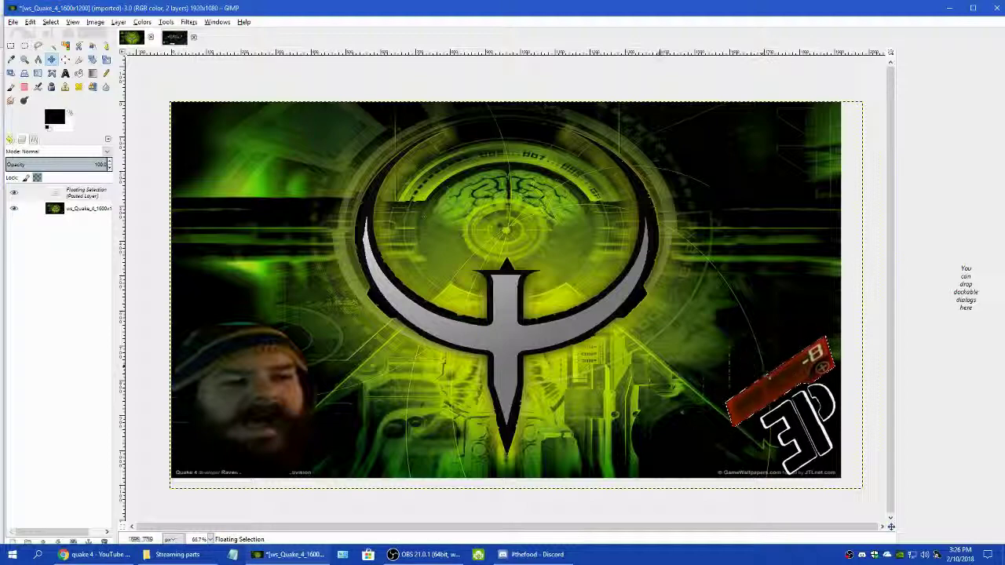
left_click(444, 316)
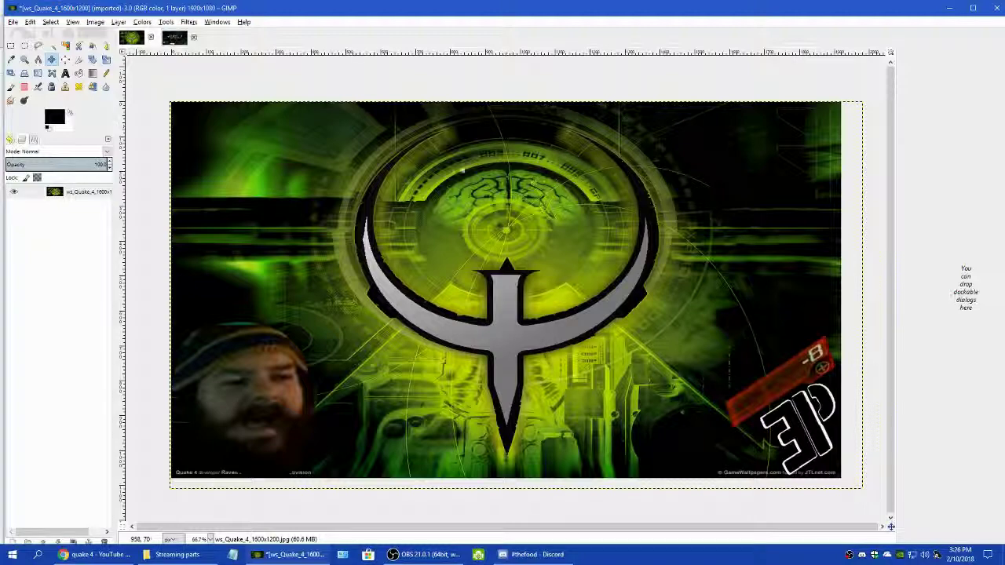
- Switch to Chrome, close the cootext.com tab and open cooltext.com in a new tab
left_click(98, 555)
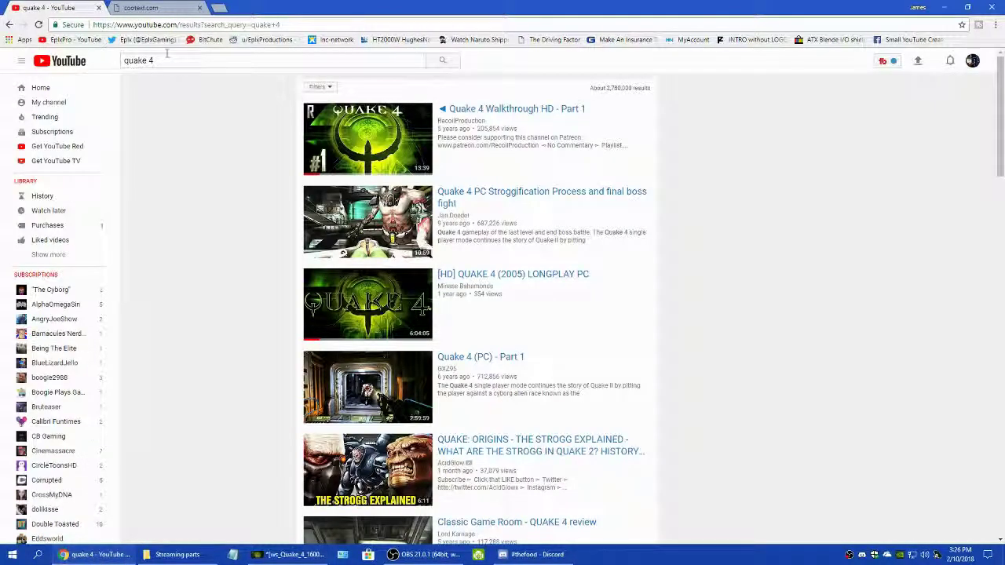
left_click(168, 11)
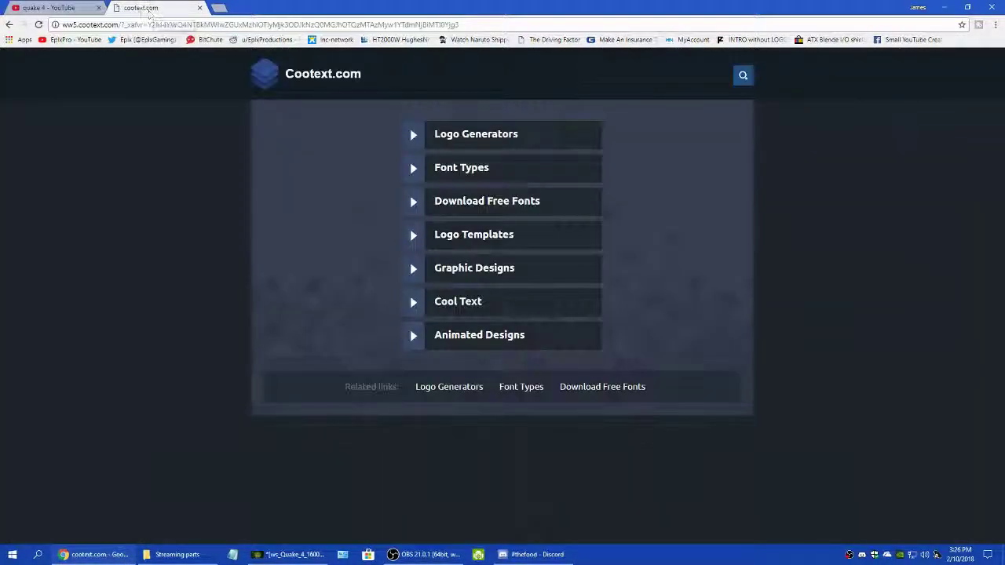
left_click(161, 39)
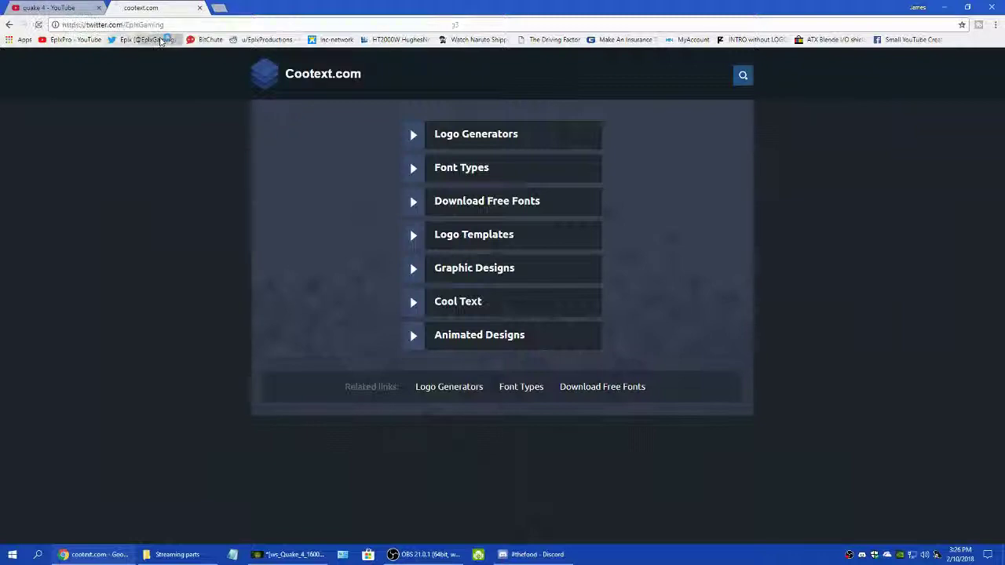
left_click(199, 9)
left_click(120, 8)
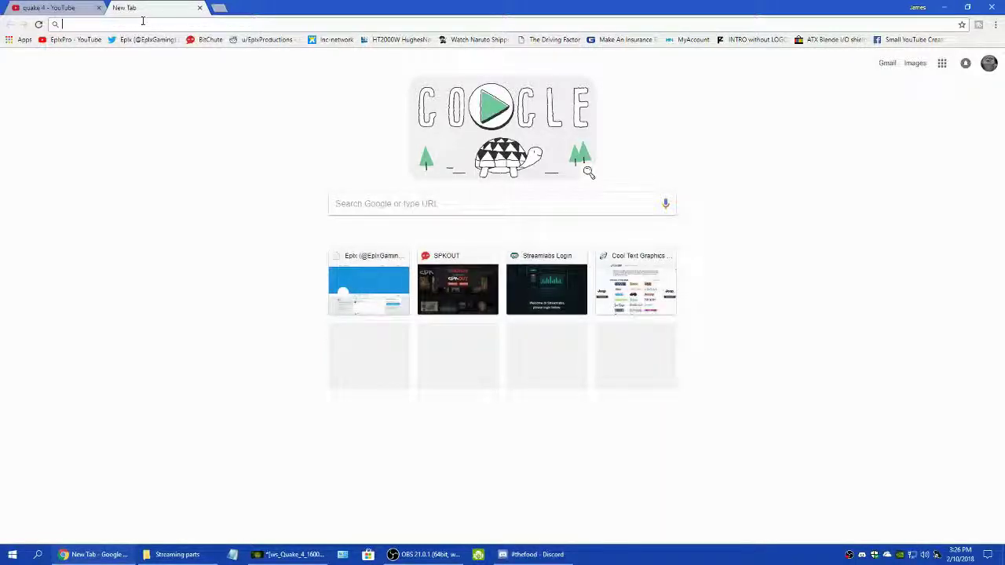
type("c")
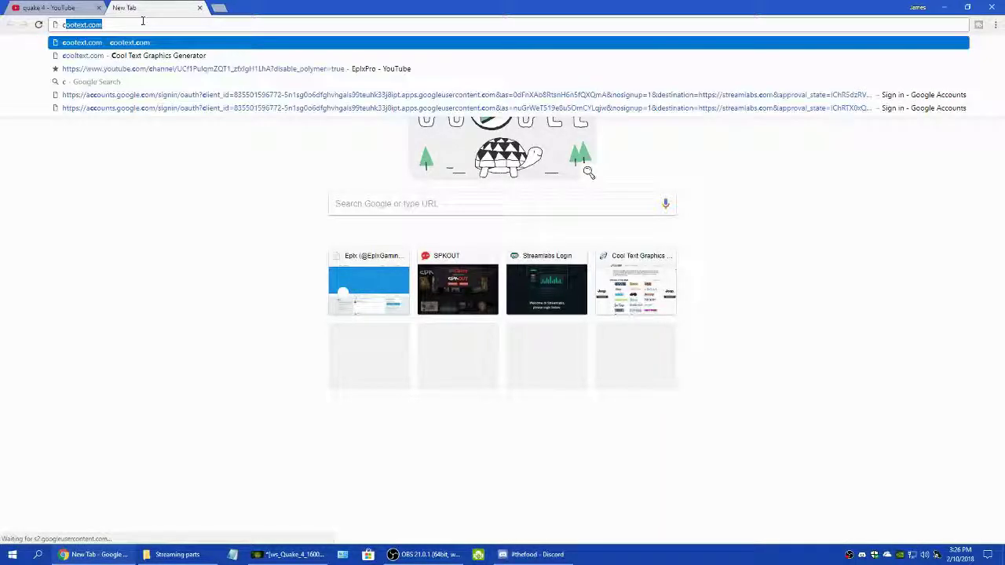
type("ooltext.com")
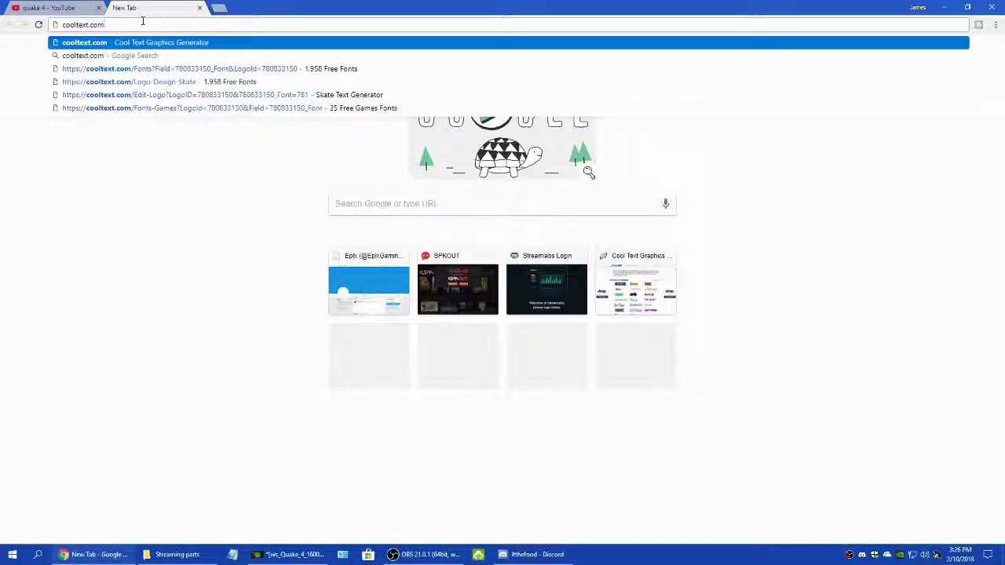
key("Return")
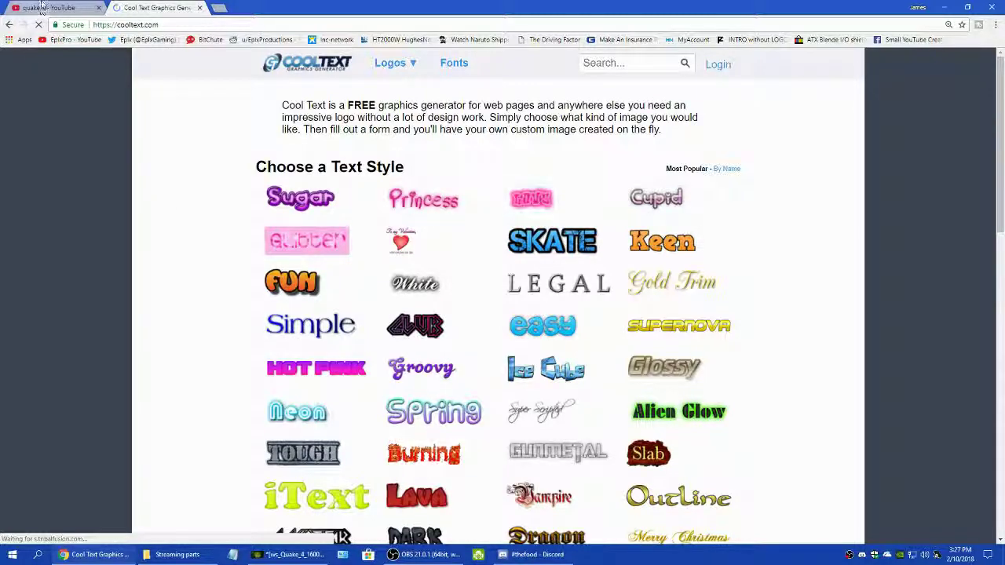
left_click(45, 7)
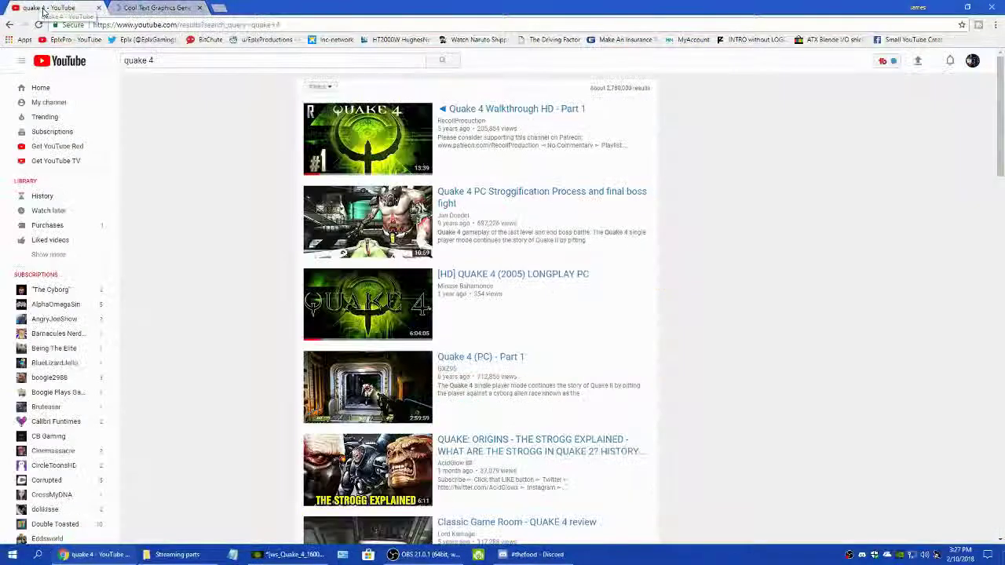
left_click(157, 8)
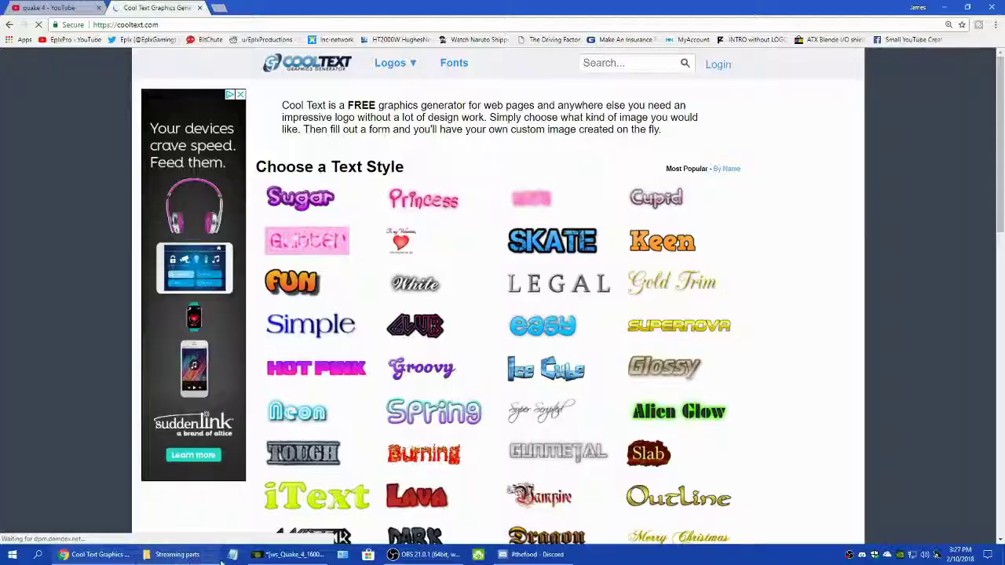
- Switch back to GIMP and add the text QUAKE at size 140 px in a text box of about 1670 × 678 px
left_click(289, 555)
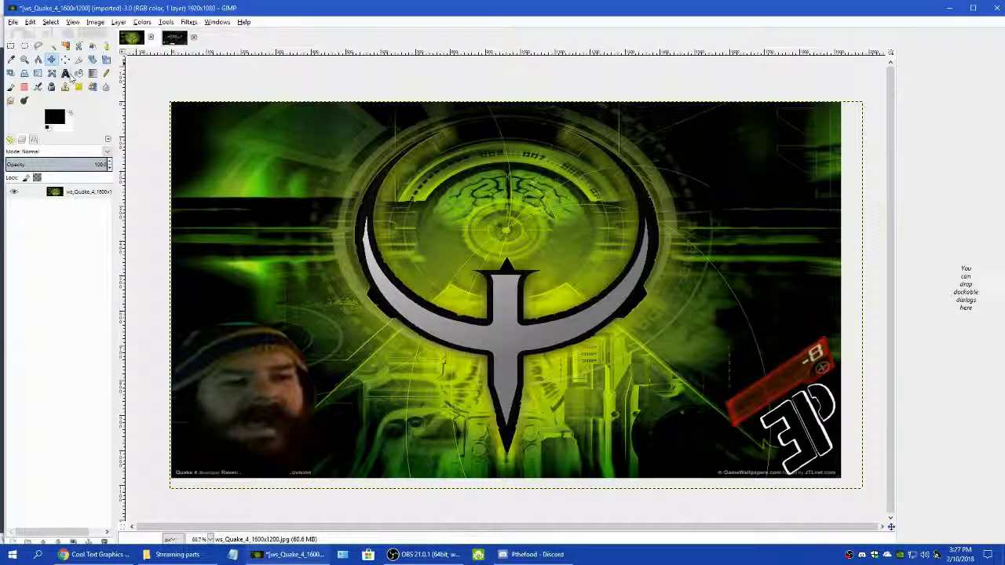
left_click_drag(200, 147, 834, 434)
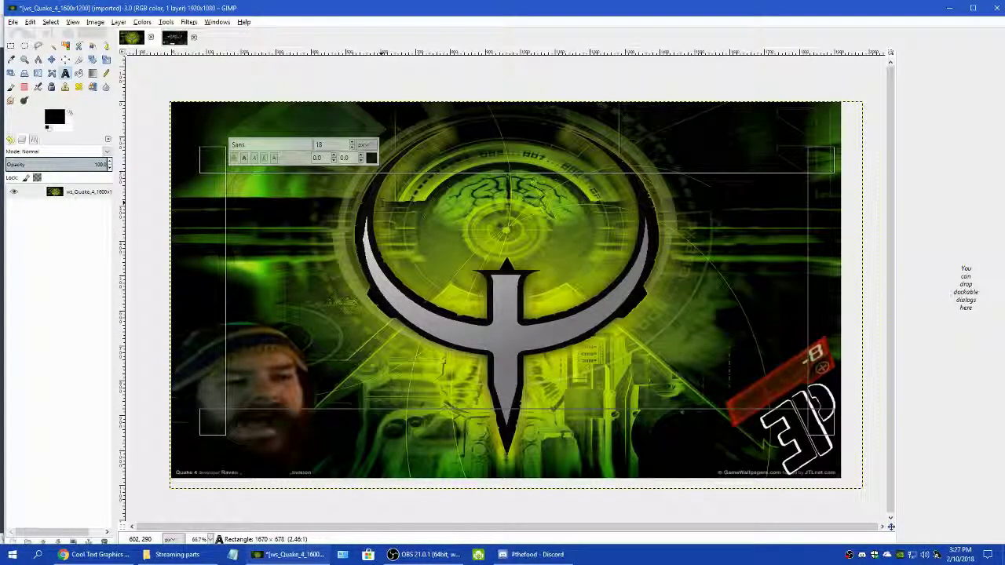
type("QUAKE")
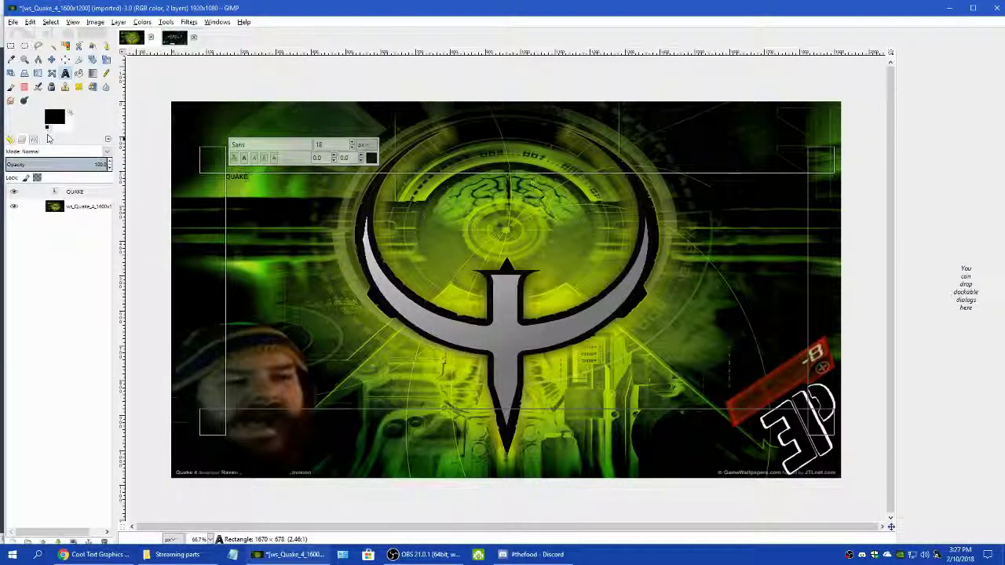
left_click(11, 139)
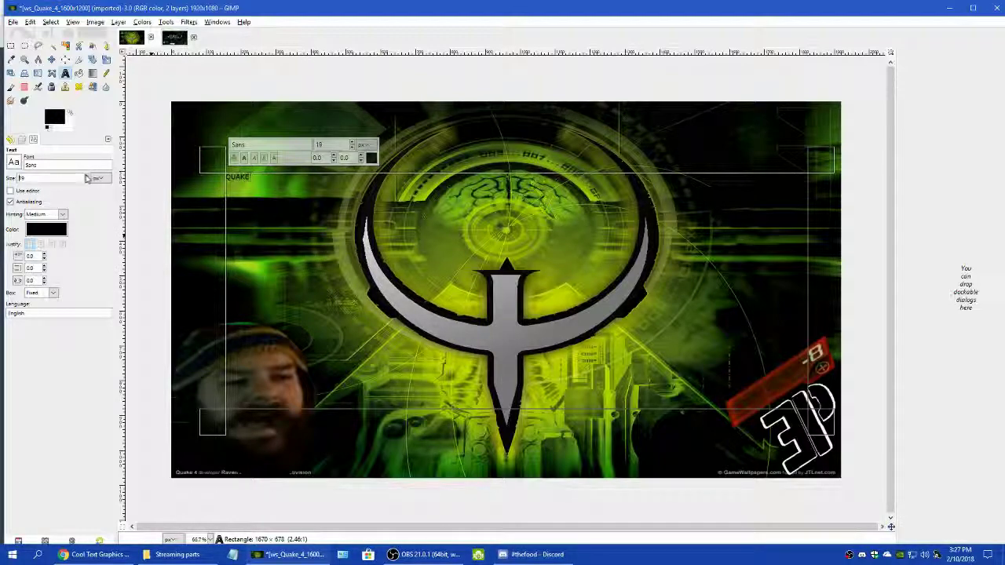
left_click_drag(86, 178, 86, 178)
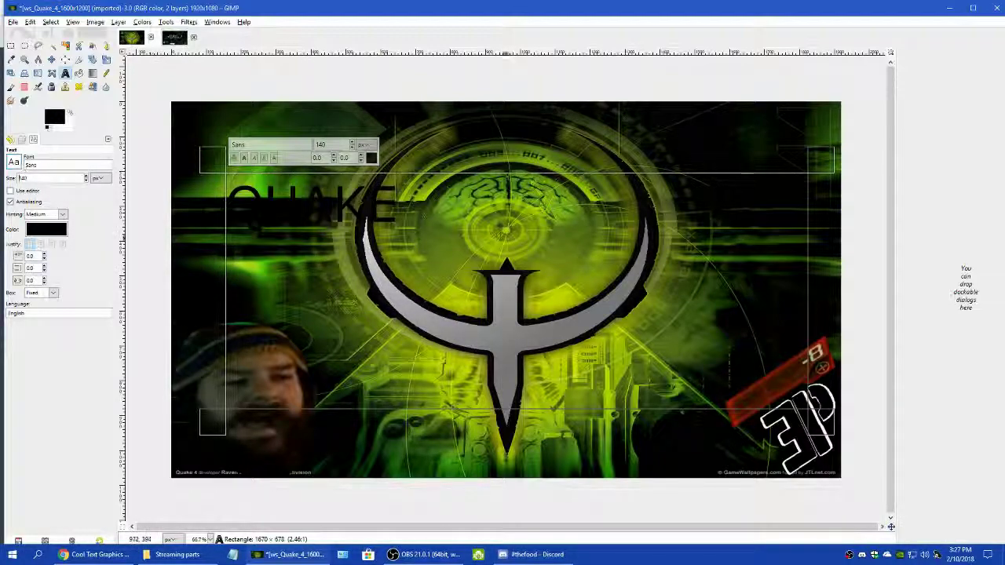
- Select the whole word QUAKE and set its text colour to red
left_click_drag(397, 200, 214, 160)
left_click(46, 228)
left_click(260, 288)
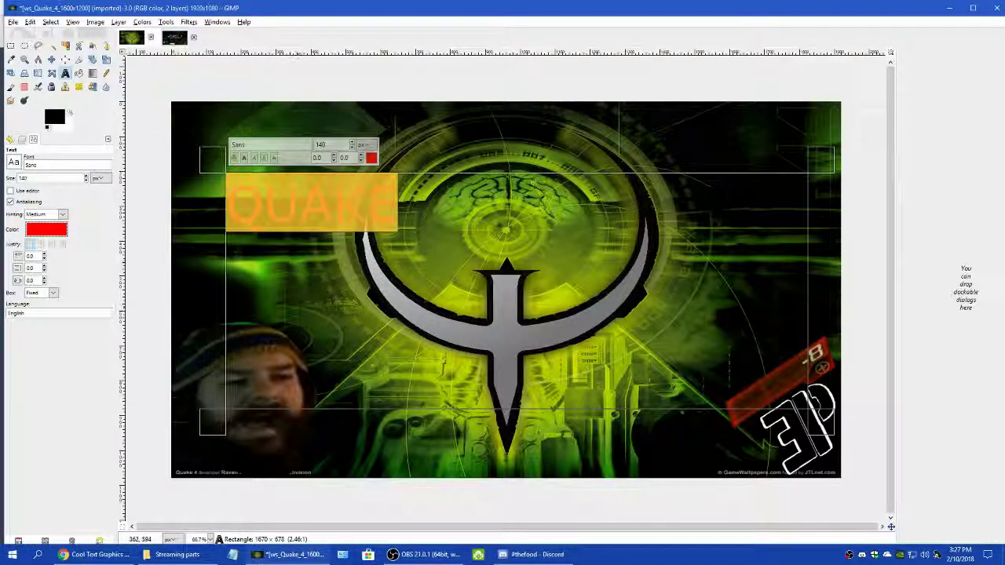
- Look through the available fonts for a Quake-style typeface for the QUAKE title, leaving the current font in place
left_click(13, 162)
scroll(54, 236, "down", 10)
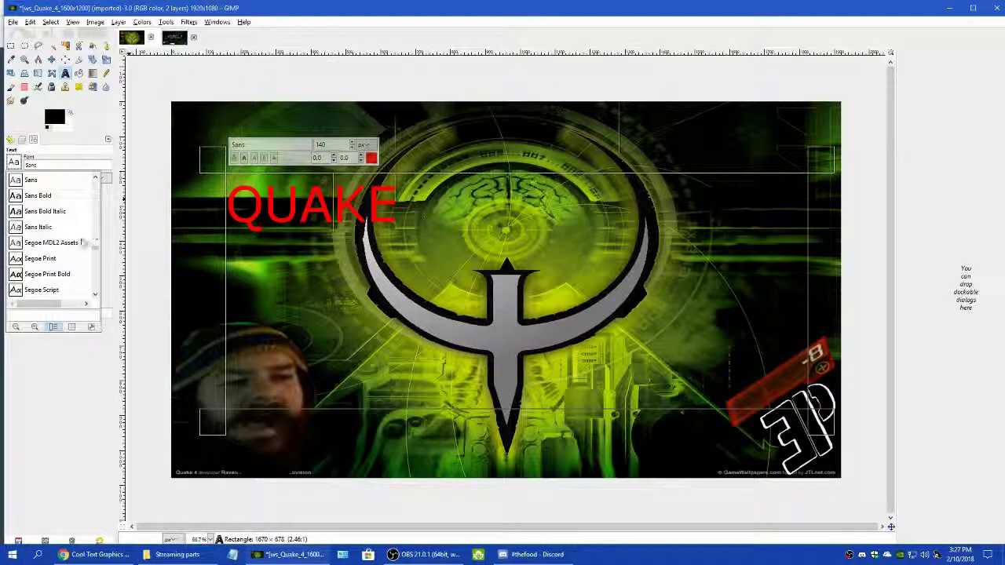
scroll(65, 243, "down", 8)
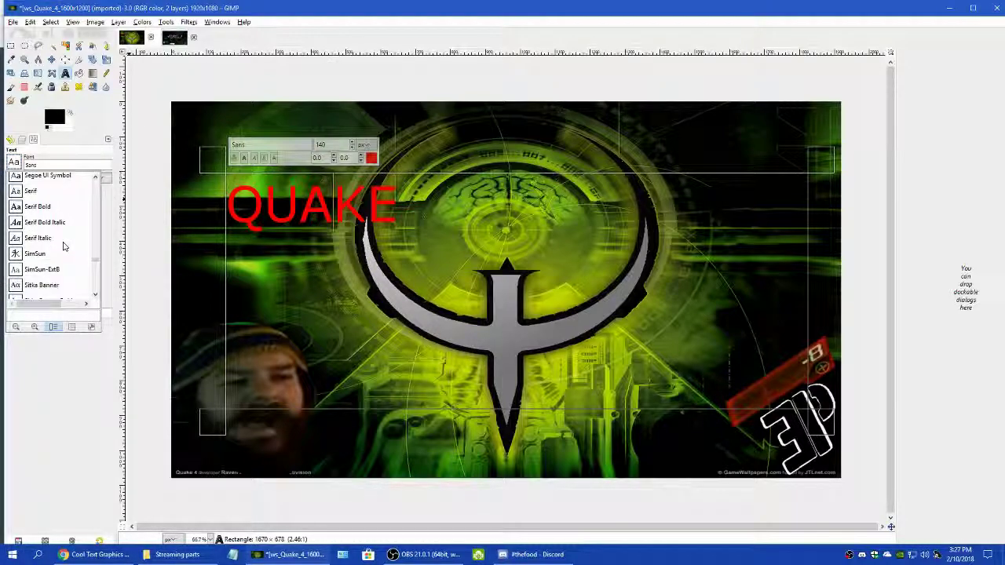
scroll(64, 252, "down", 3)
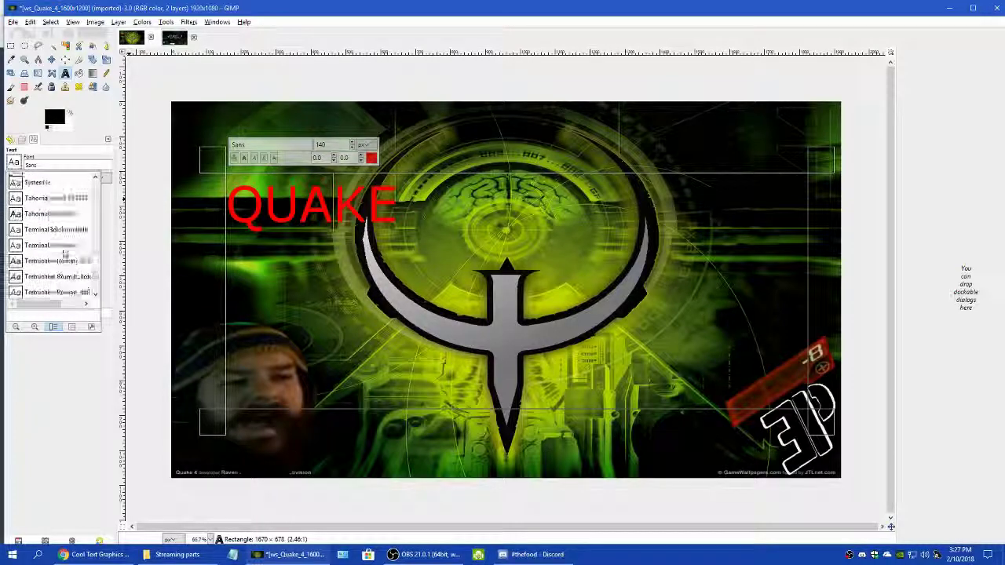
scroll(64, 257, "down", 3)
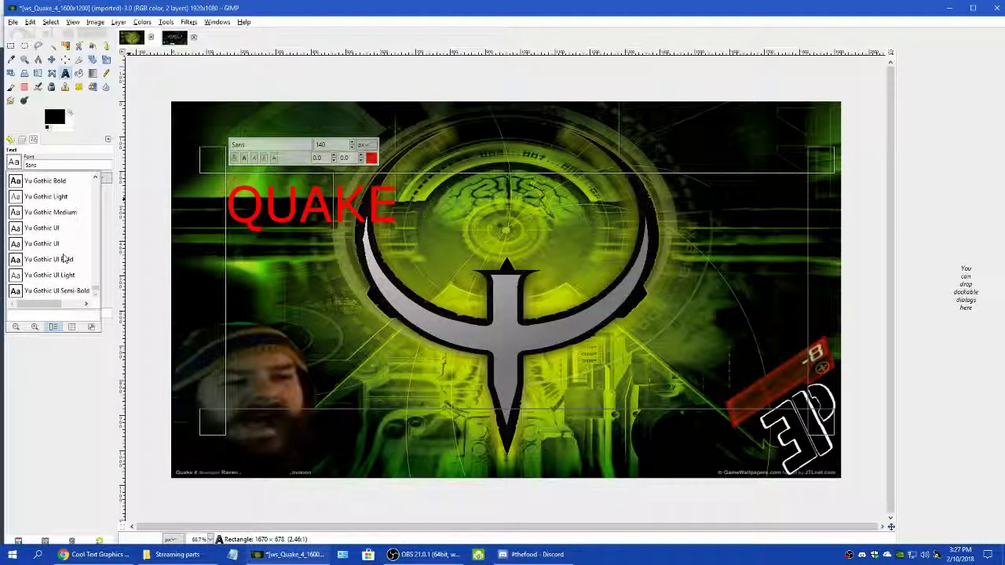
scroll(65, 259, "up", 6)
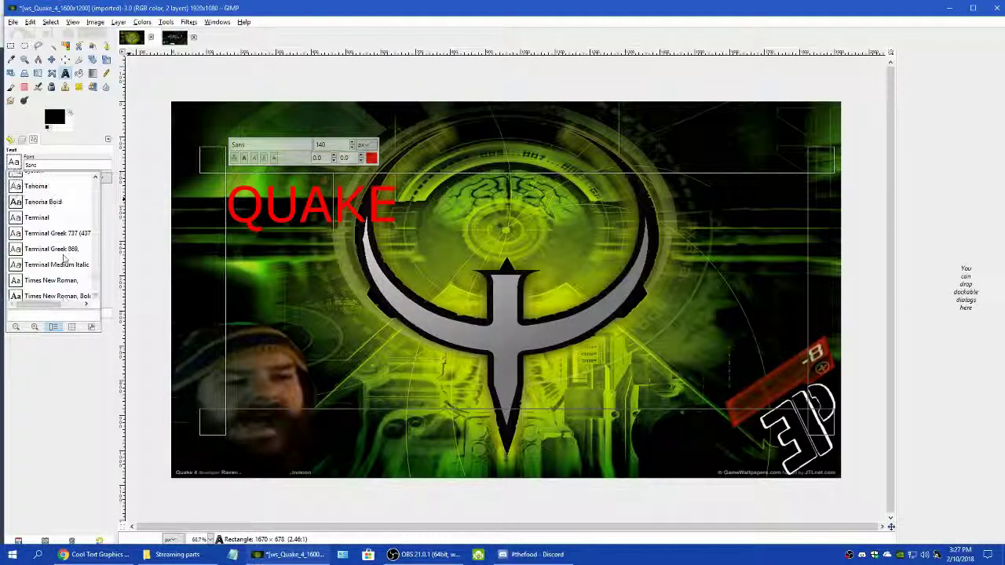
scroll(65, 256, "up", 10)
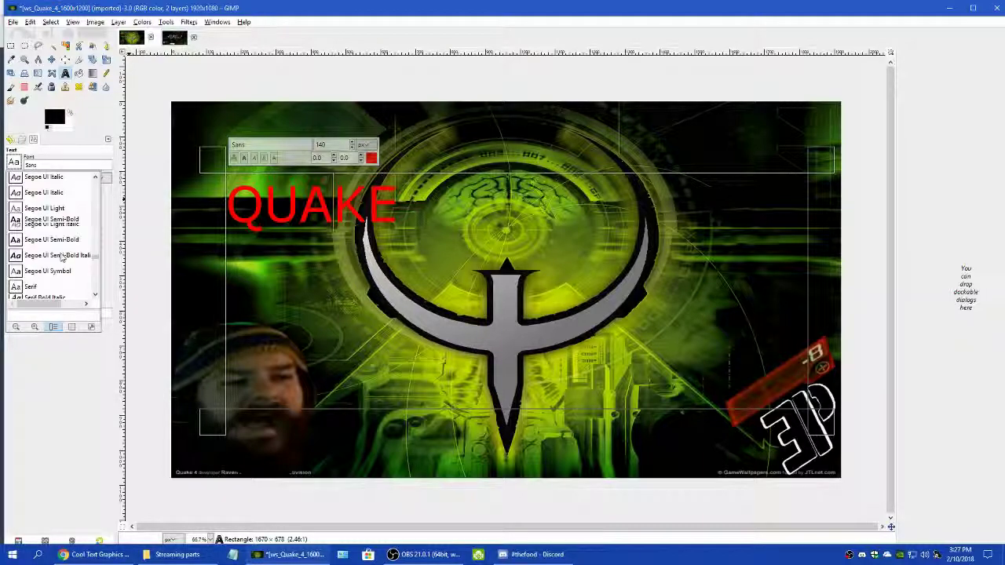
scroll(61, 257, "up", 10)
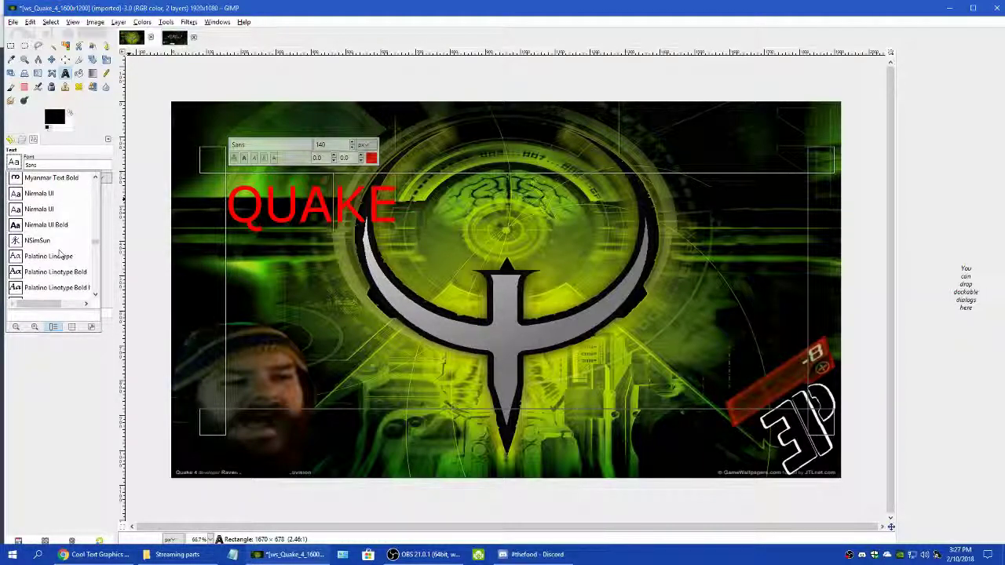
left_click(208, 205)
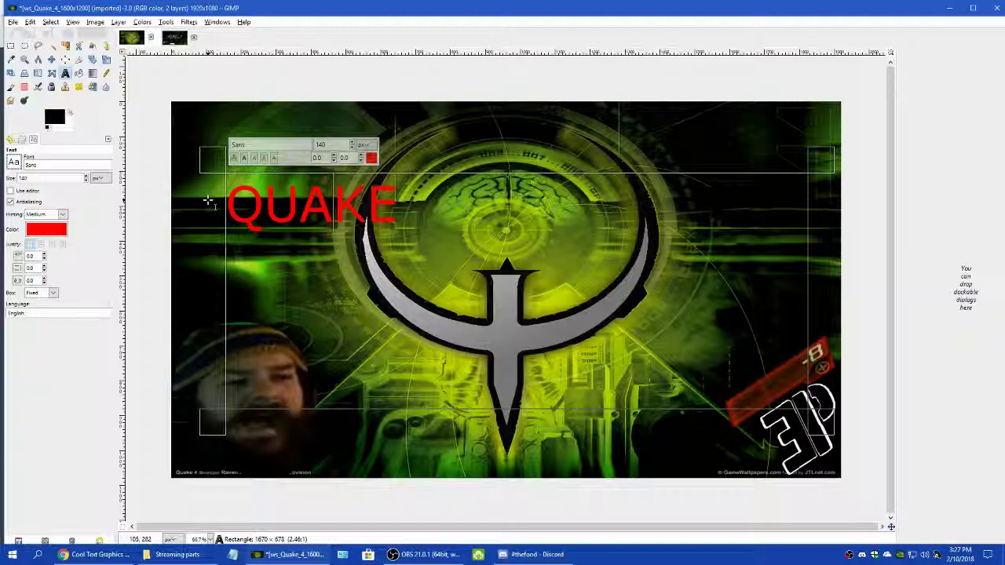
- Undo the red QUAKE text so that its text layer is removed from the wallpaper image
key("ctrl+z")
key("ctrl+z")
key("ctrl+z")
key("ctrl+z")
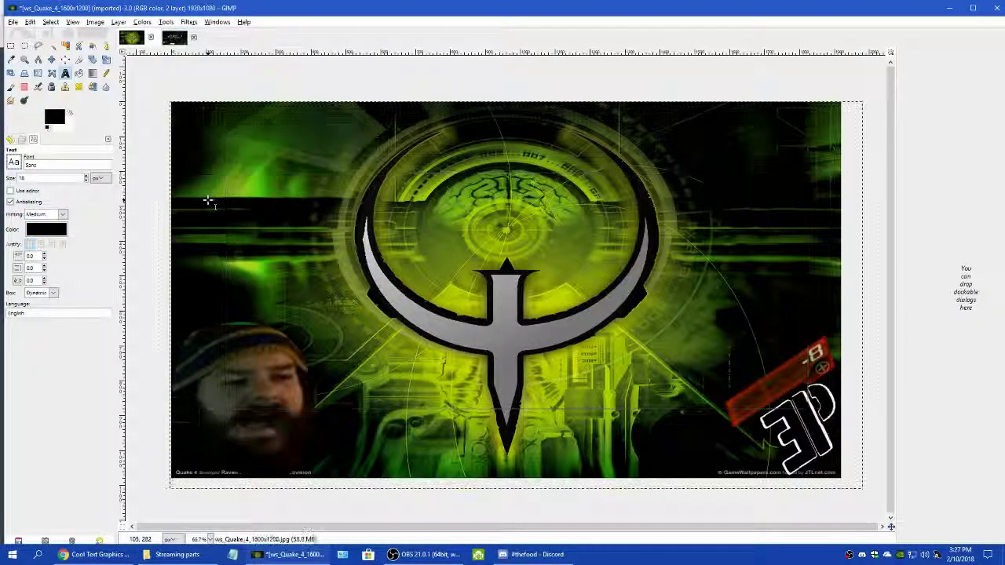
- Switch to Chrome and open the generator for the Skate text style on cooltext.com
left_click(95, 554)
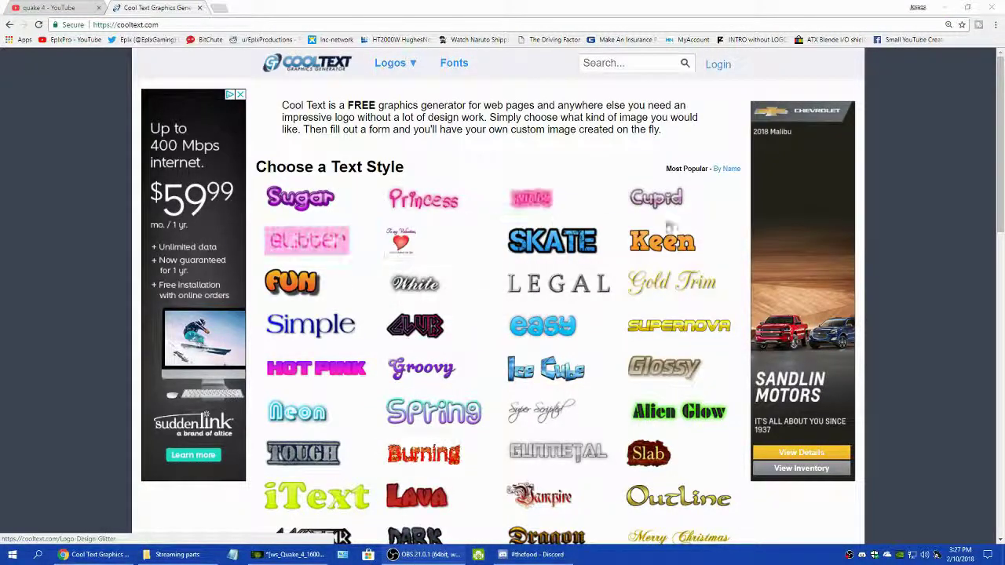
mouse_move(553, 250)
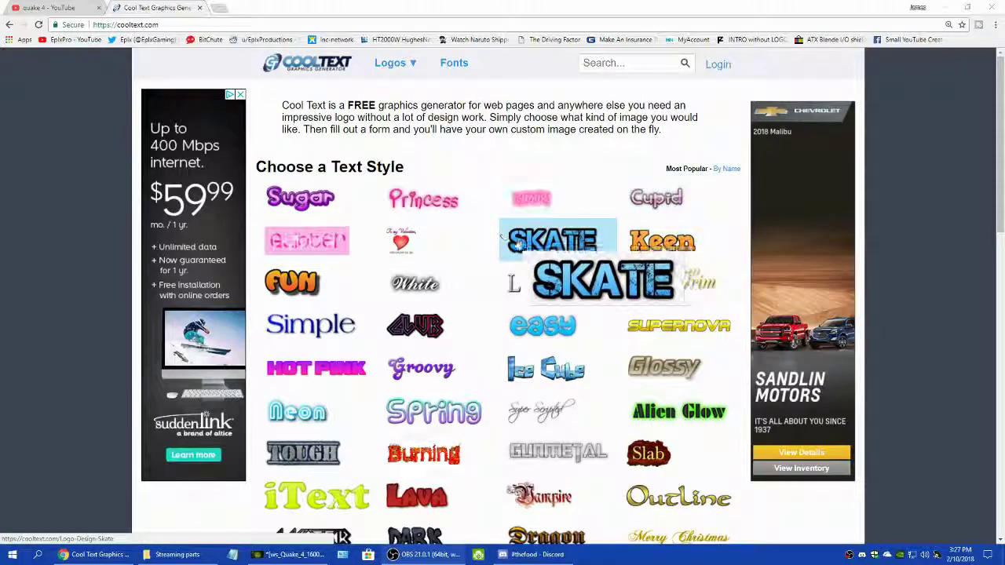
left_click(554, 251)
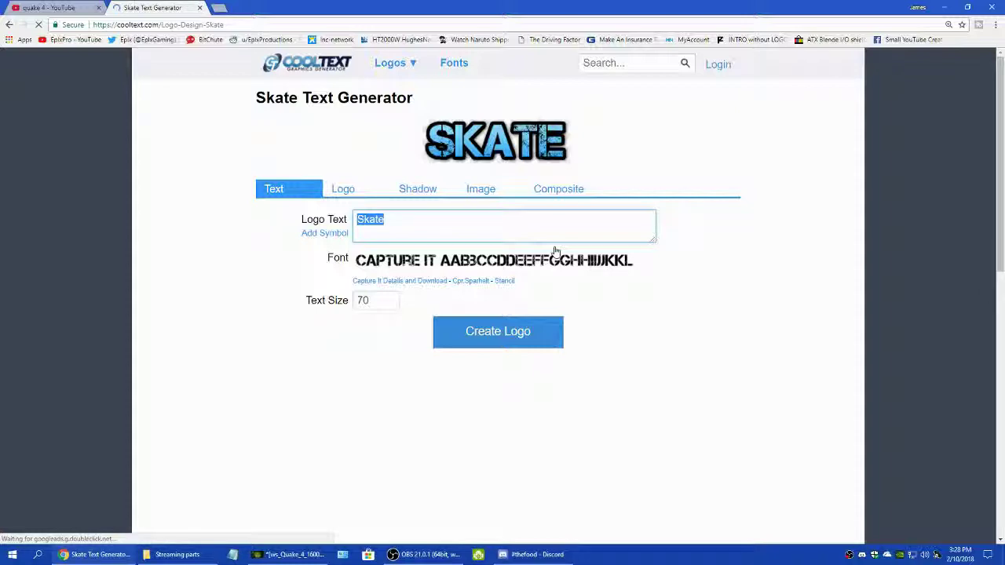
- Change the logo font to QUAKE from the Games font category
mouse_move(483, 268)
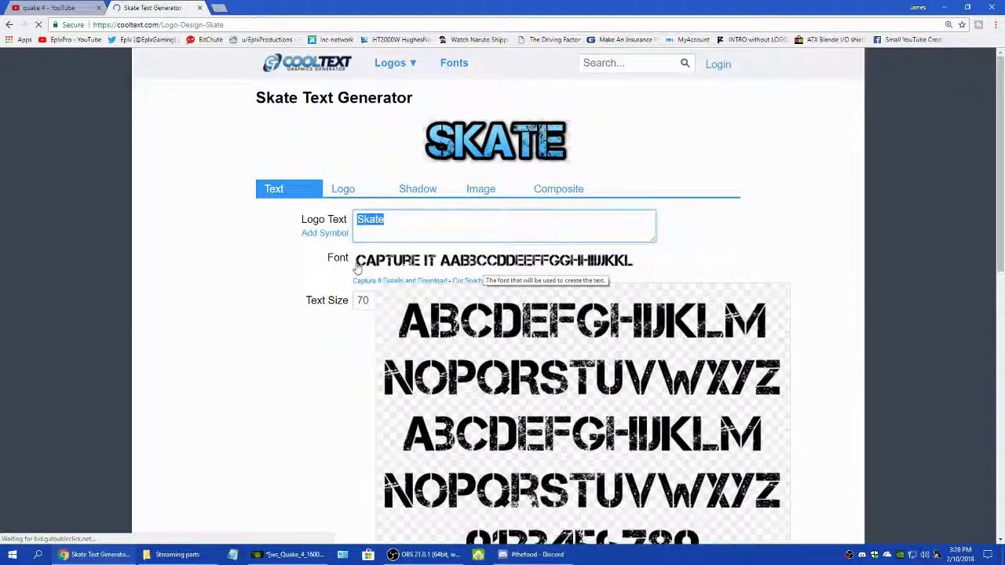
left_click(390, 260)
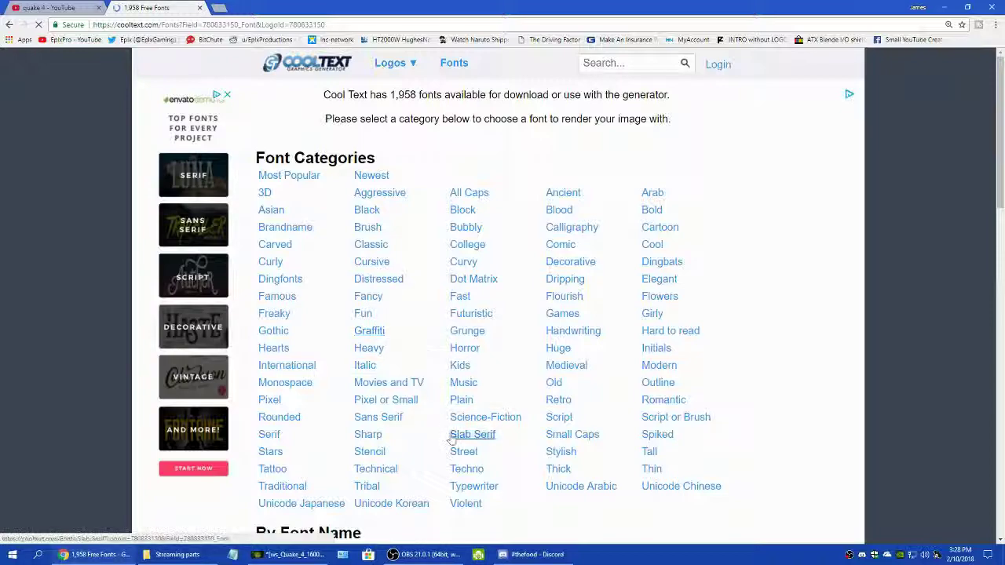
left_click(555, 314)
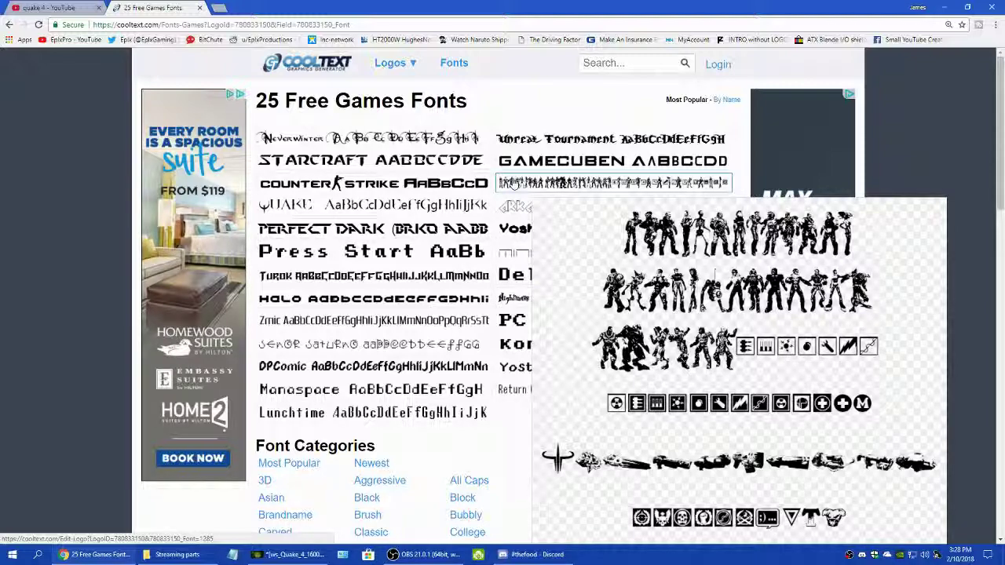
left_click(450, 211)
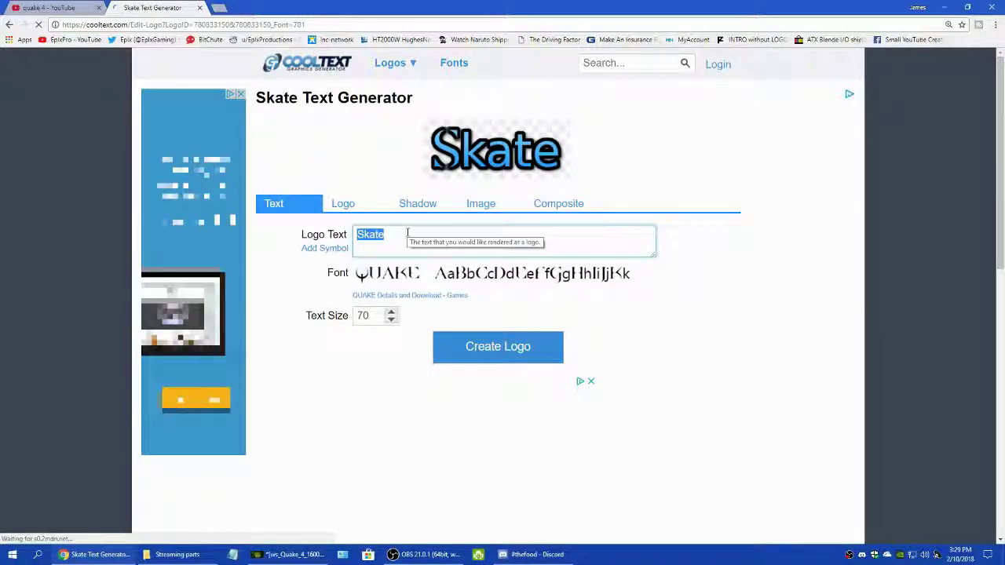
- Replace the logo text with QUAKE and set its text size to 300
key("BackSpace")
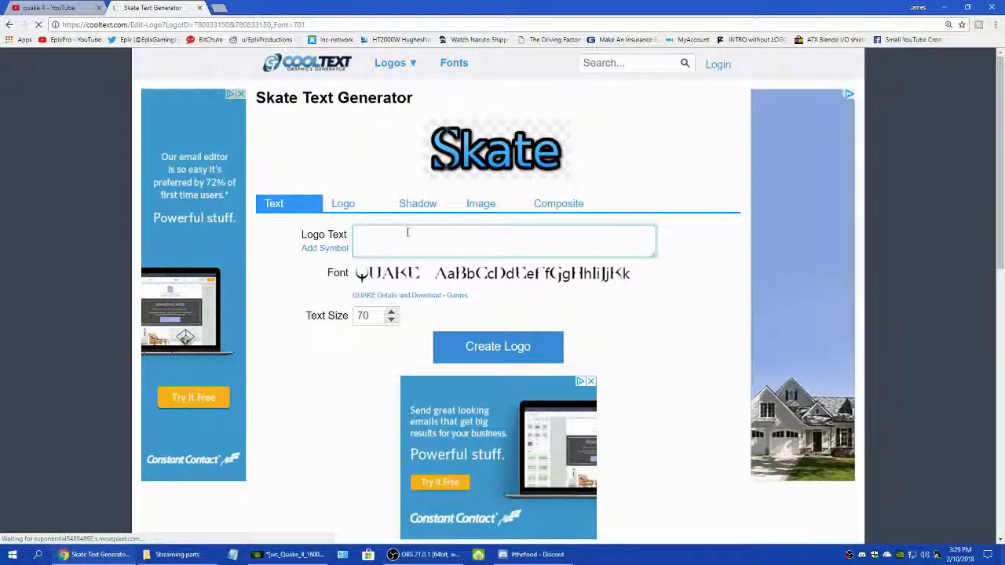
type("QU")
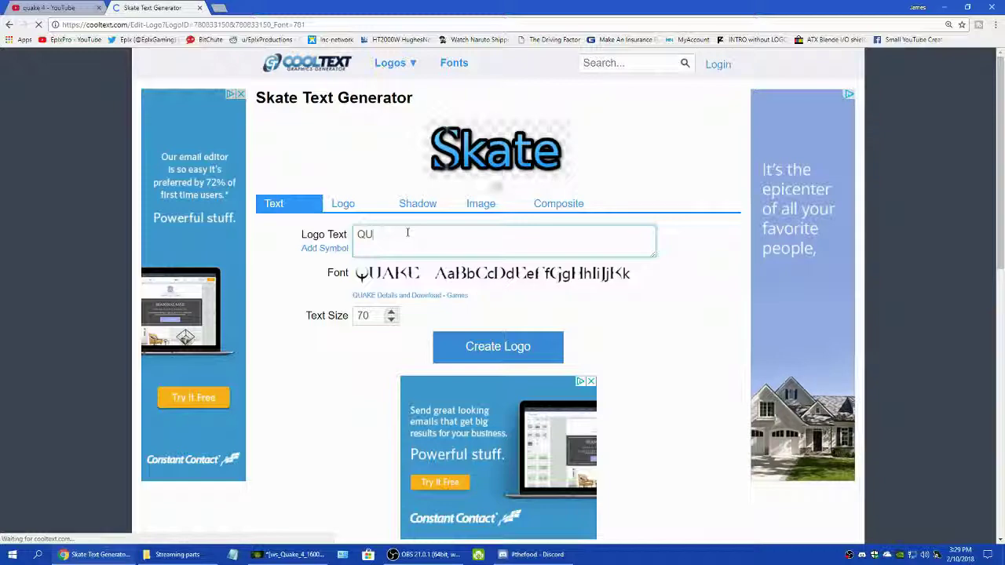
type("AKE")
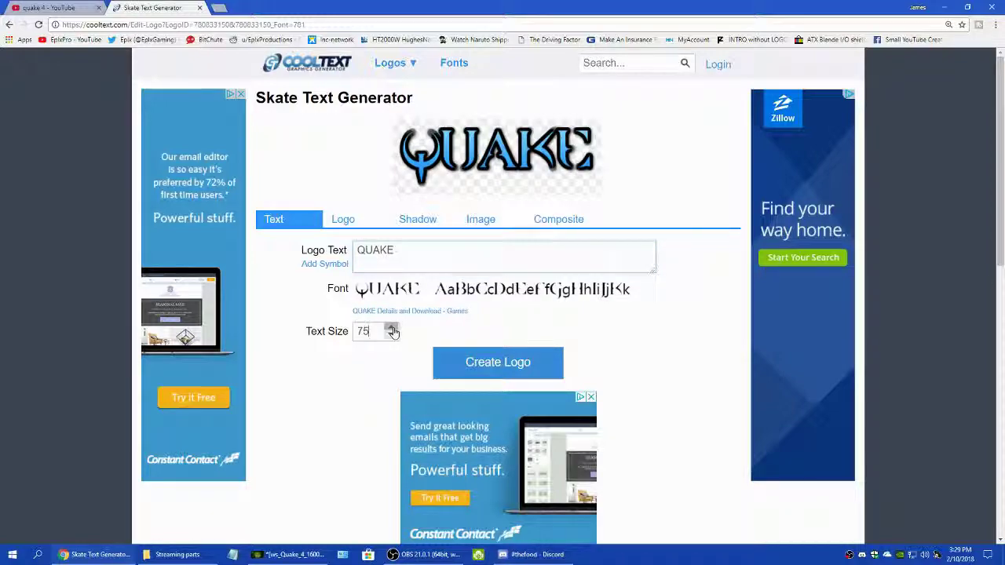
left_click(392, 328)
left_click(392, 329)
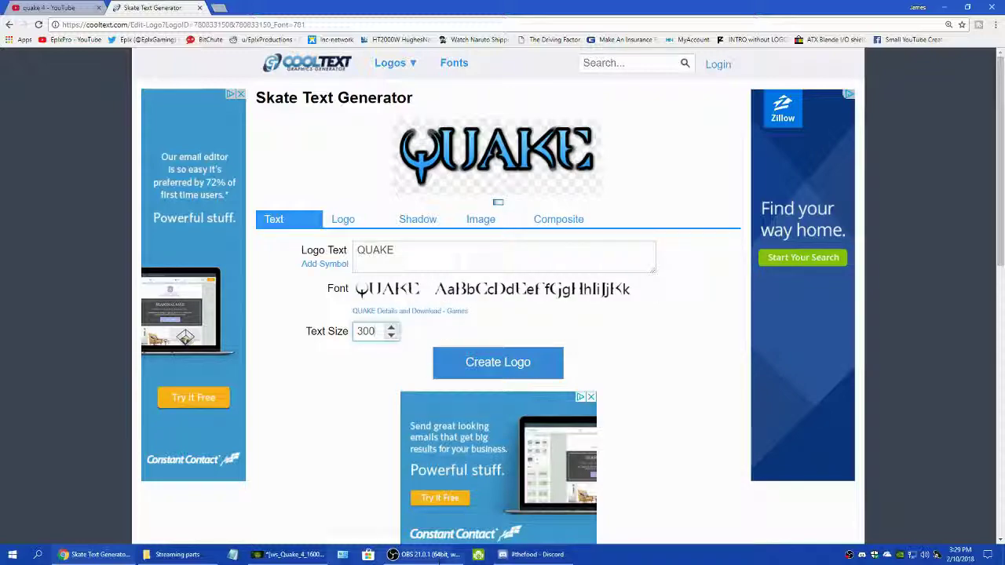
- Switch to GIMP to examine the title lettering in the Q4 concept image, and return to the logo generator in Chrome
left_click(291, 554)
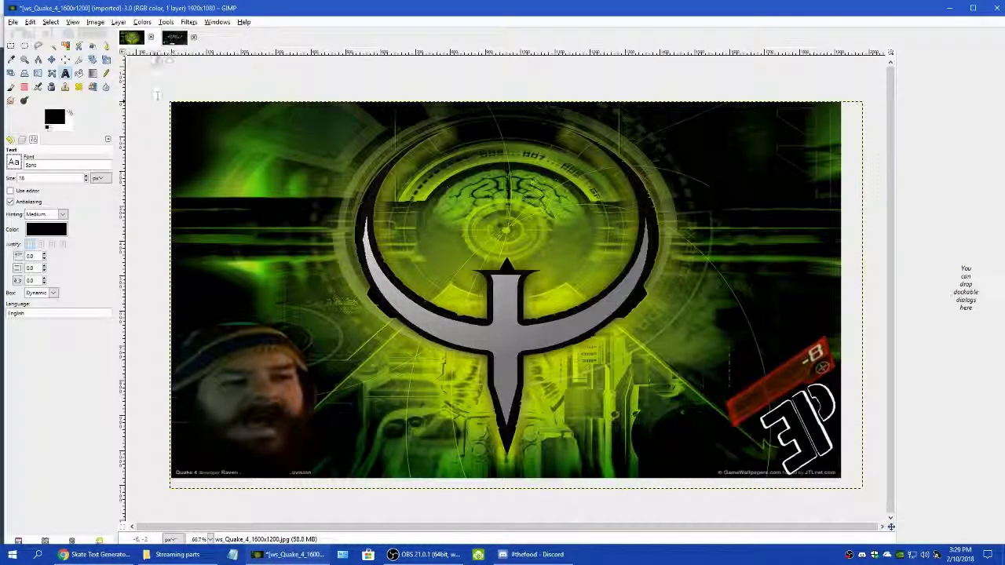
left_click(174, 36)
key("2")
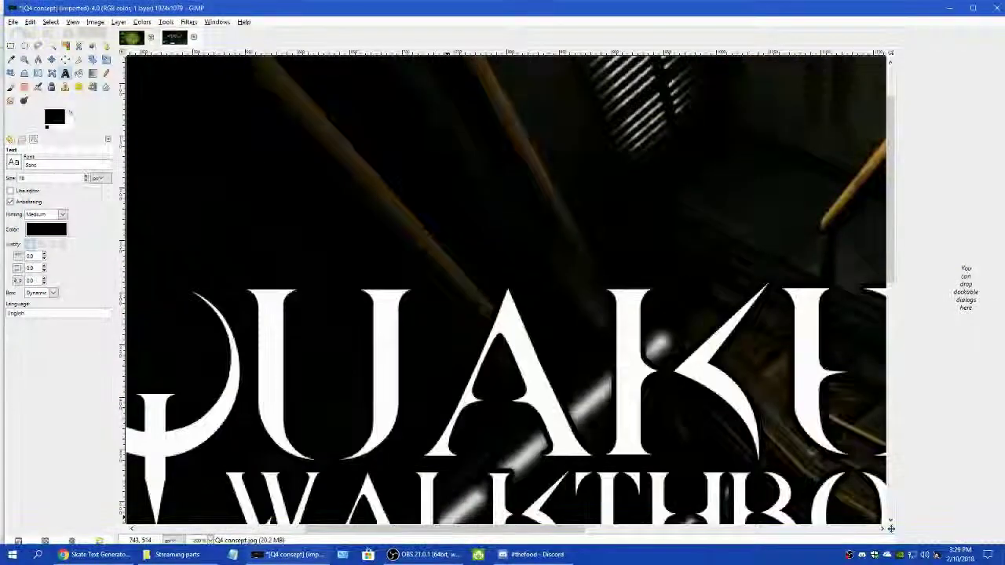
left_click(132, 37)
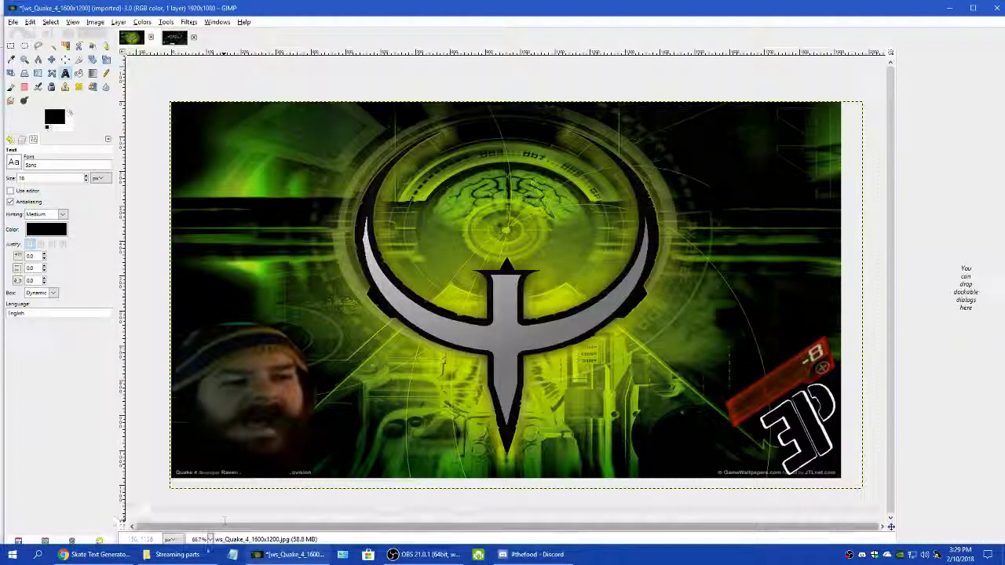
left_click(180, 555)
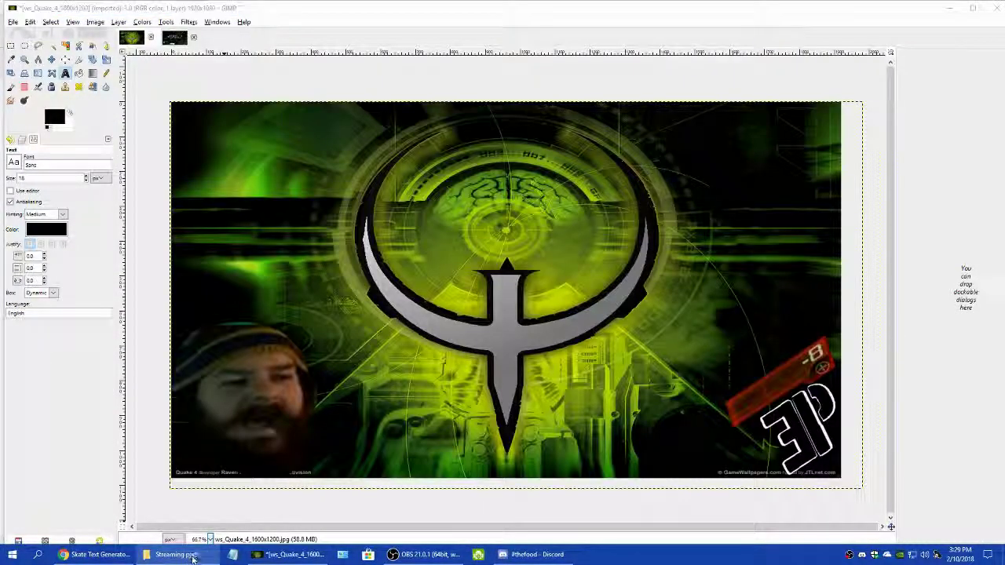
left_click(94, 555)
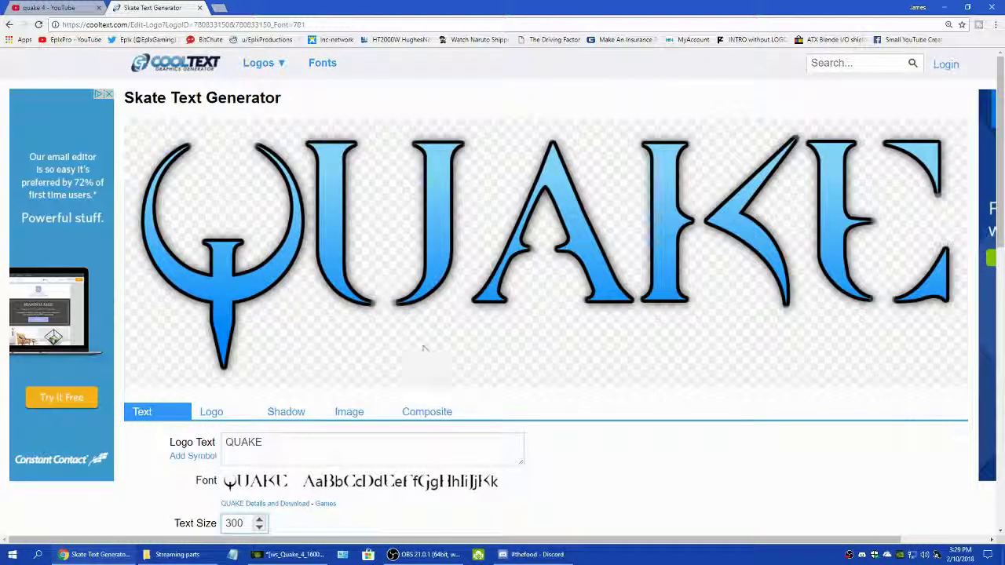
- Set both the start and end colours of the QUAKE logo to white, #FFFFFF
left_click(212, 414)
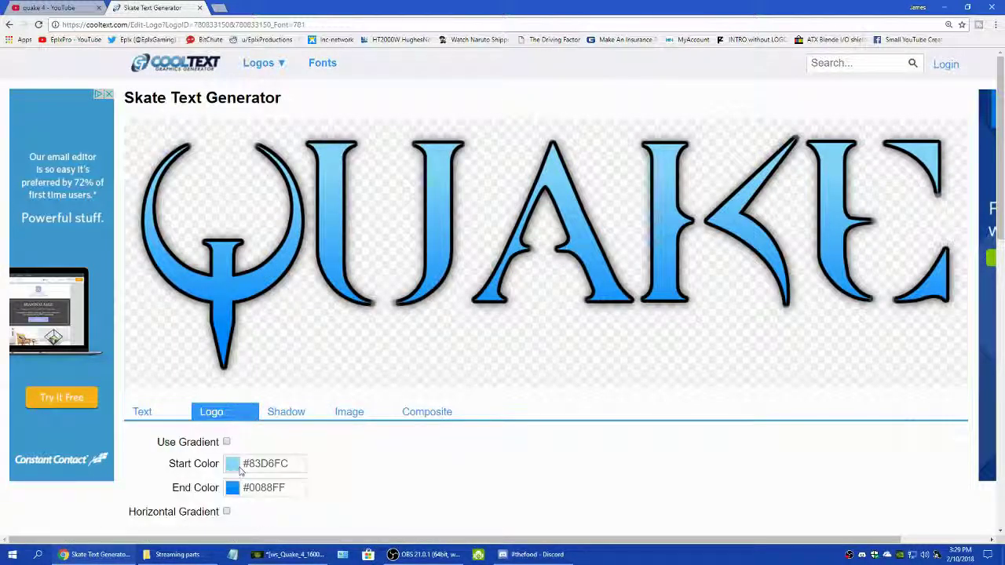
left_click(142, 411)
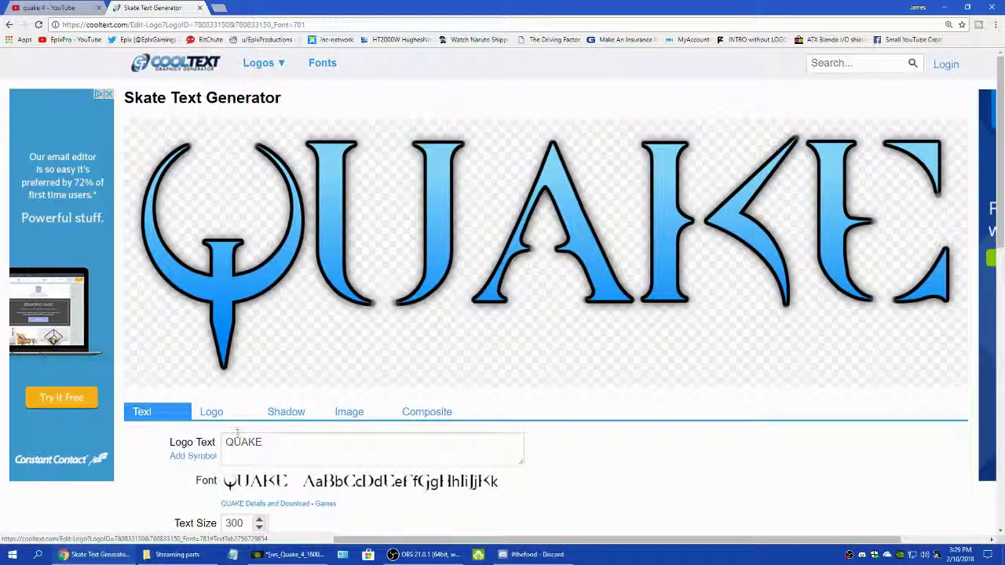
left_click(223, 416)
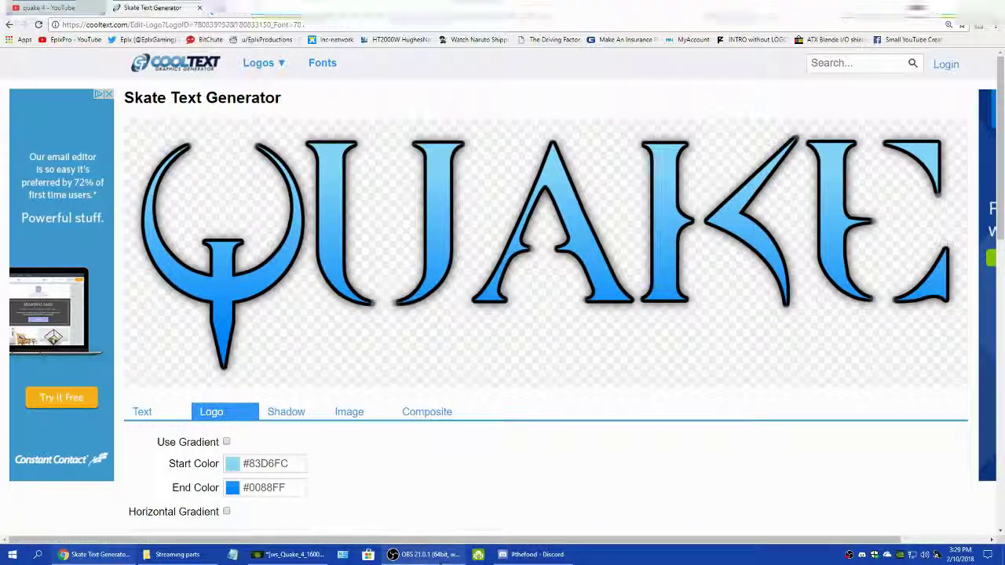
left_click(233, 463)
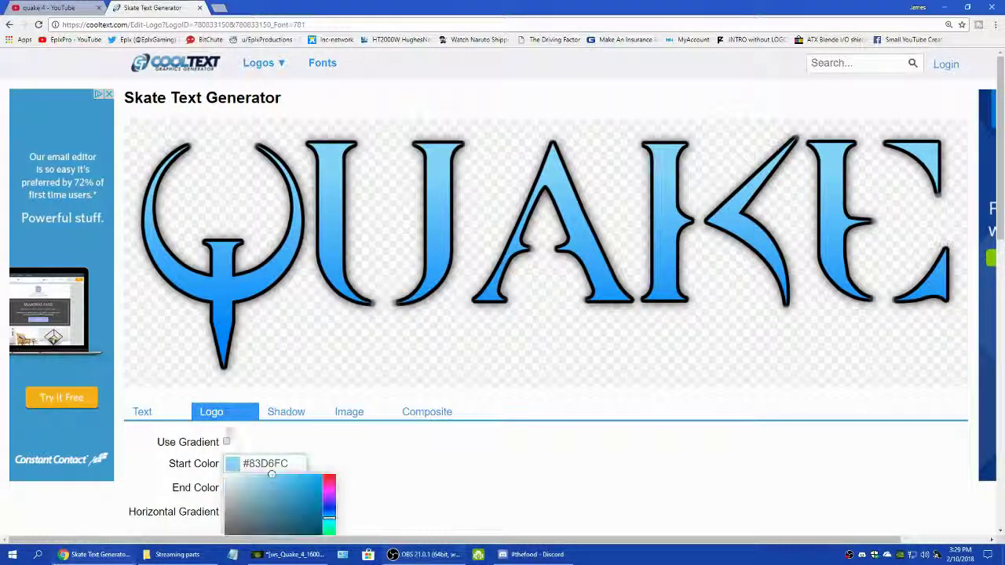
left_click(243, 500)
left_click(441, 488)
scroll(309, 436, "down", 2)
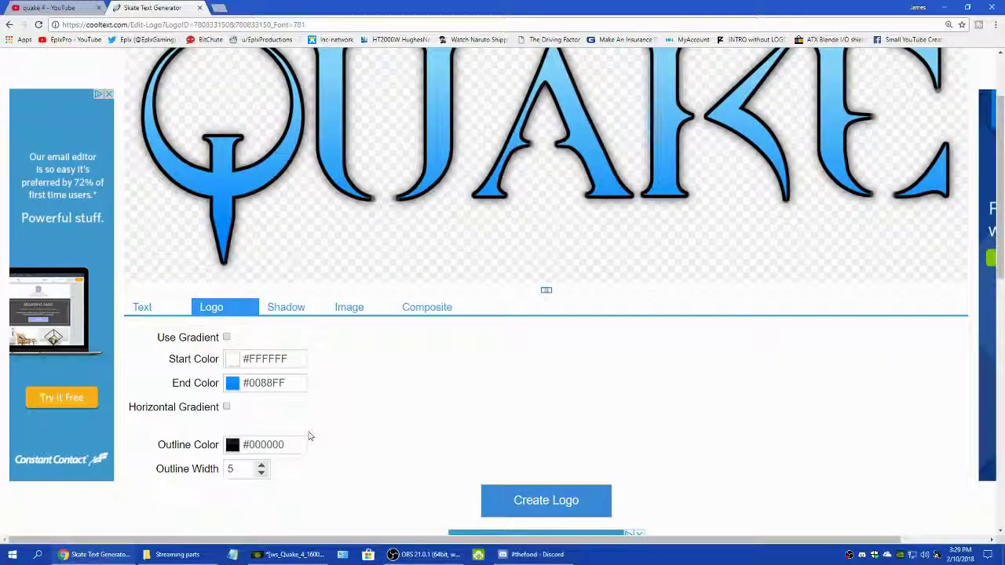
left_click(232, 383)
left_click(233, 405)
left_click(526, 402)
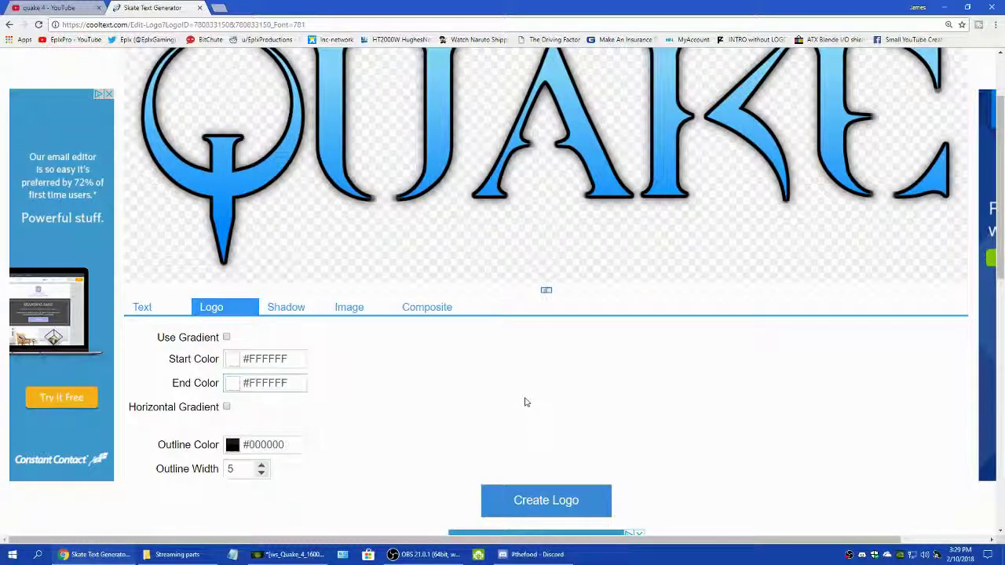
- Set the QUAKE logo's outline colour to red, #FF0000
scroll(455, 424, "down", 2)
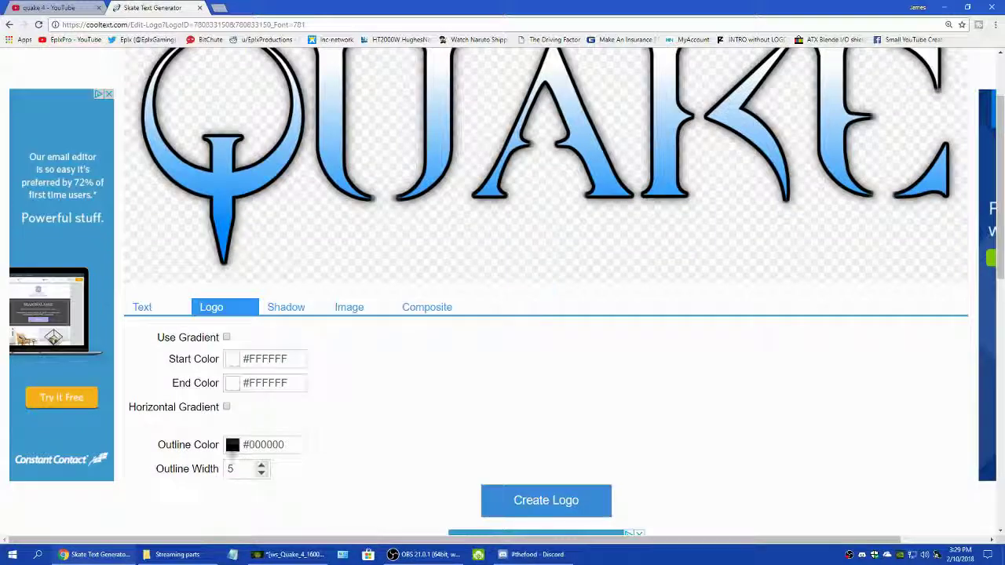
left_click(231, 445)
left_click(425, 427)
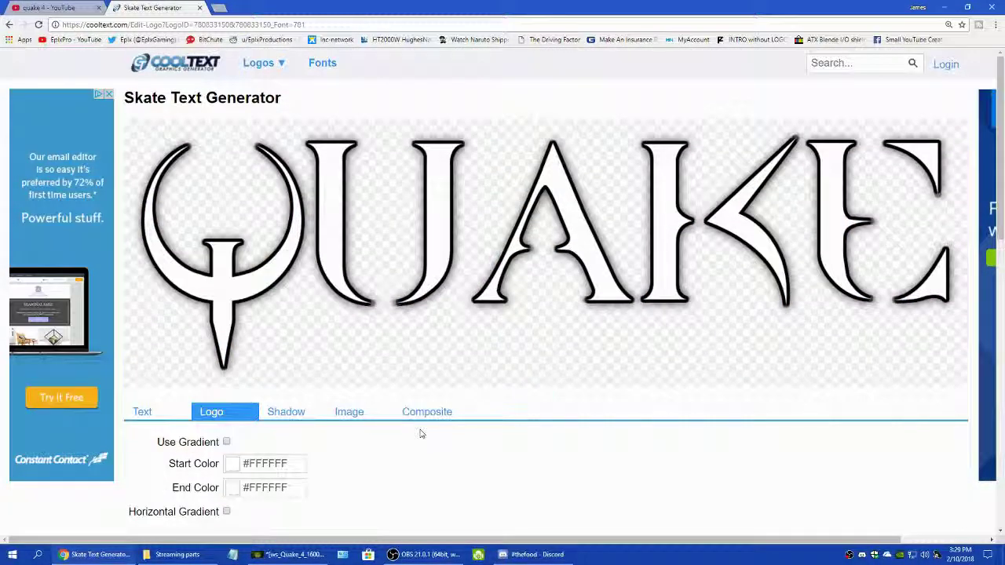
scroll(420, 433, "down", 2)
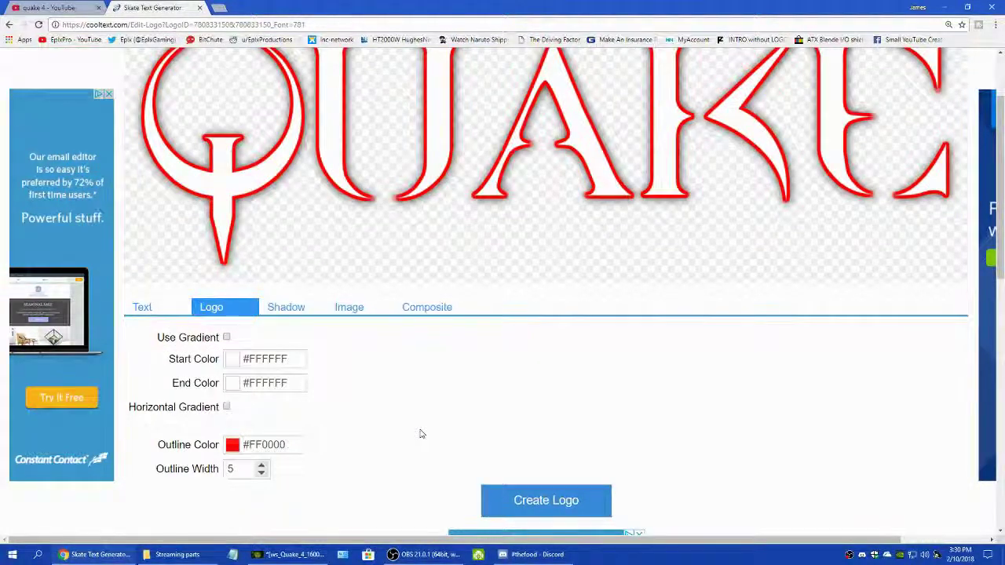
- Set the QUAKE logo's outline colour to bright green, #00FF22, and view the preview
scroll(420, 434, "up", 2)
scroll(420, 434, "down", 2)
left_click(232, 446)
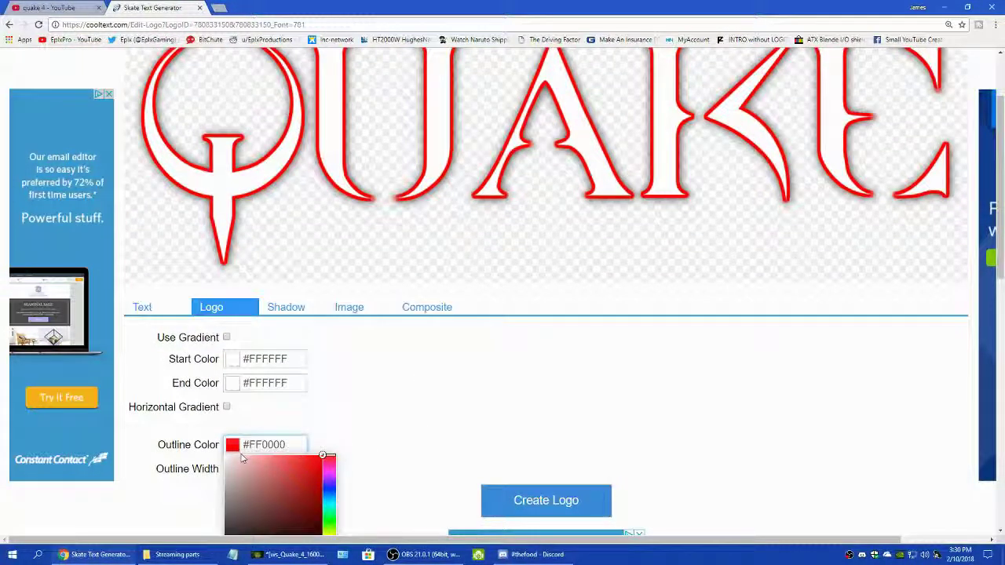
left_click(328, 514)
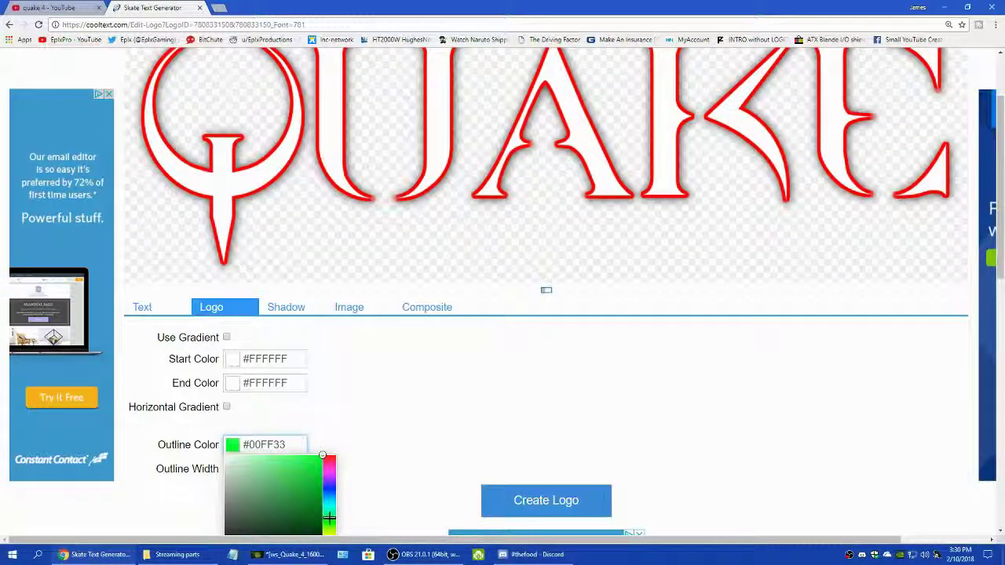
left_click(329, 520)
left_click(396, 389)
scroll(396, 389, "up", 2)
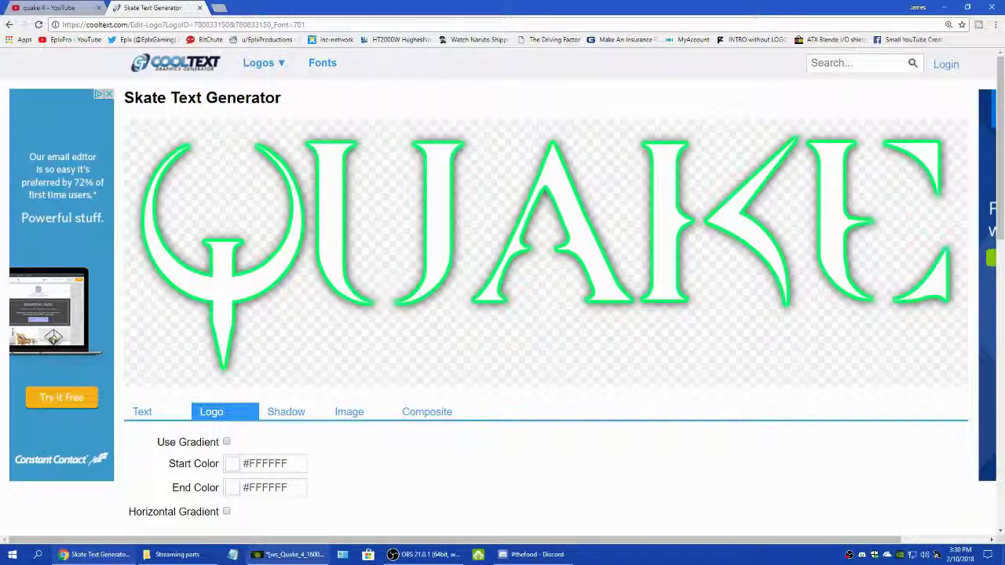
- Switch to GIMP, pick the yellow-green bacc00 from the background as foreground colour, and copy its HTML notation
left_click(291, 554)
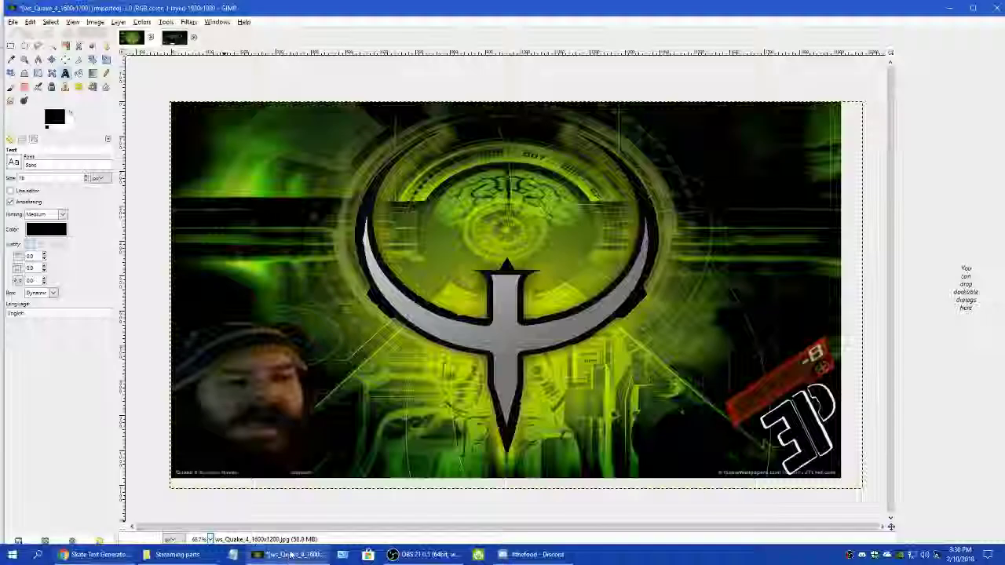
left_click(11, 59)
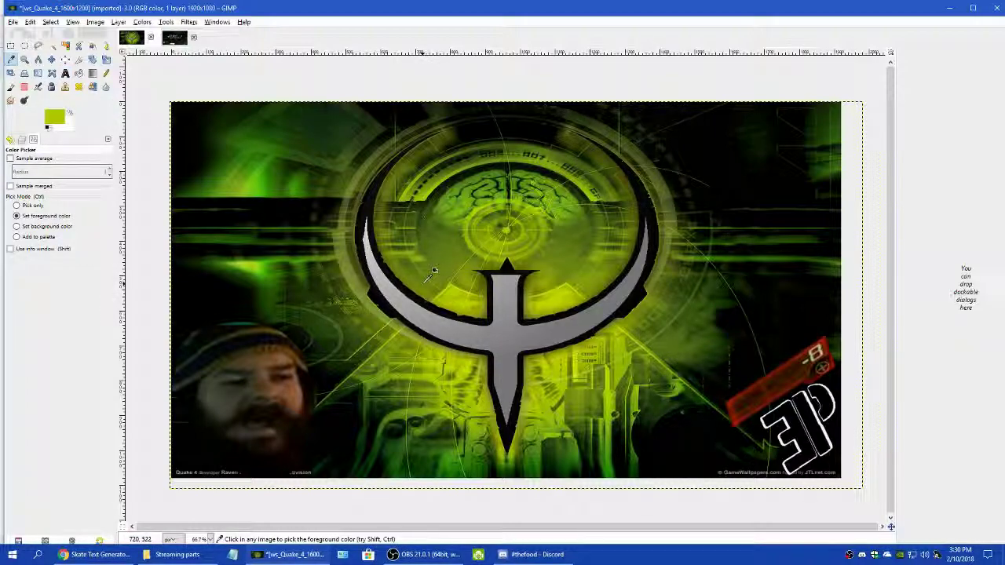
left_click(448, 253)
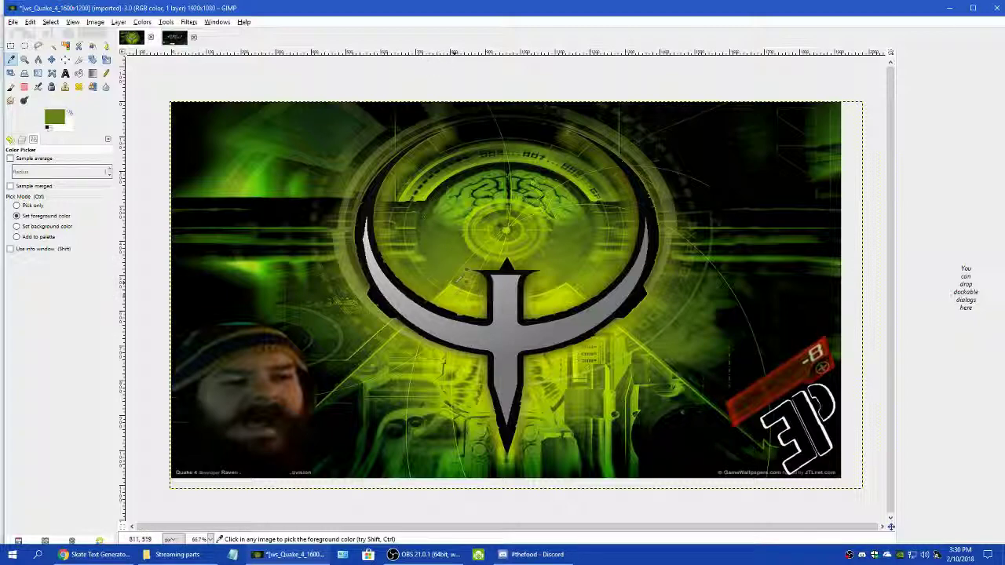
left_click(54, 119)
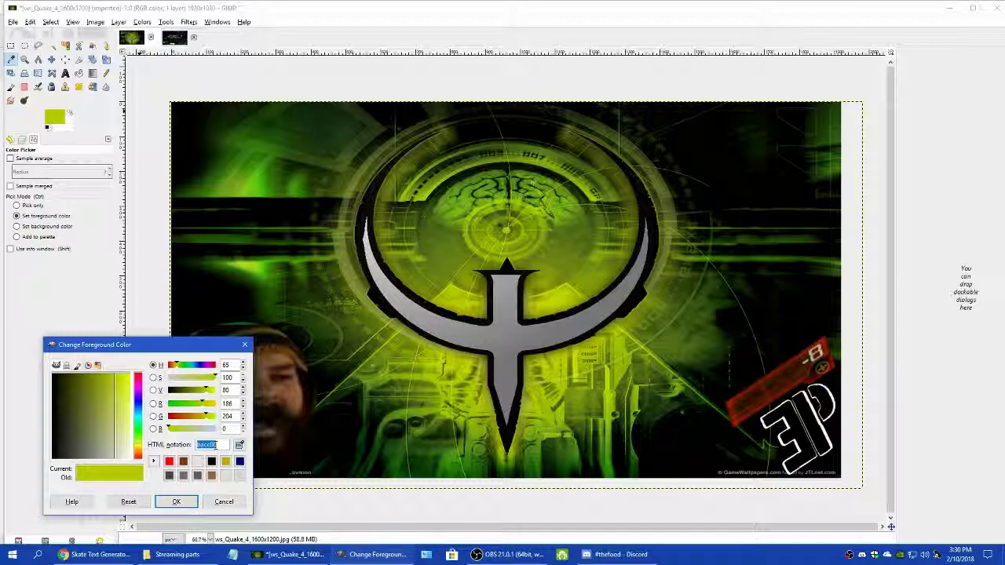
right_click(206, 445)
left_click(217, 459)
left_click(122, 520)
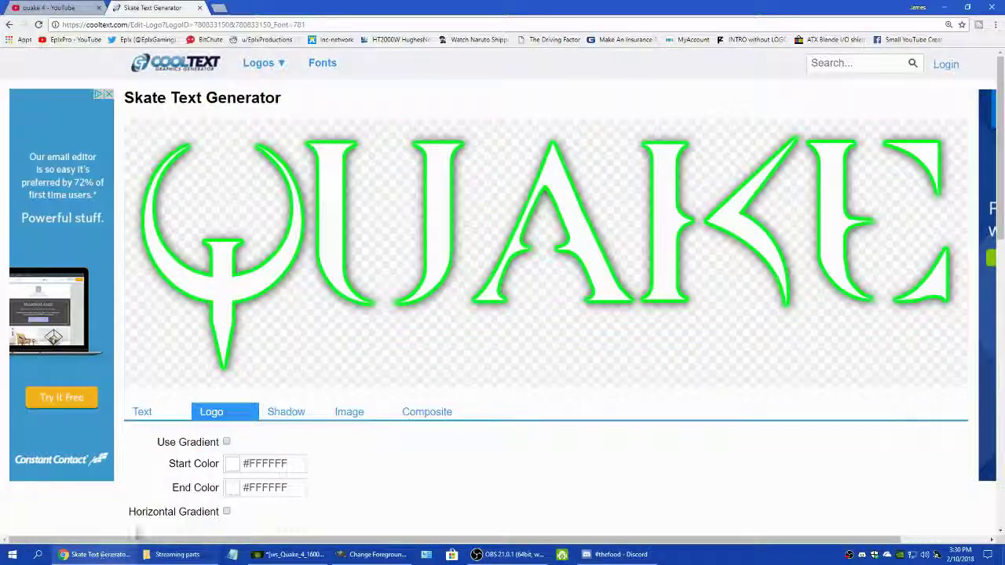
- Return to the logo generator in Chrome and set the QUAKE logo's outline colour to #BACC00
left_click(94, 555)
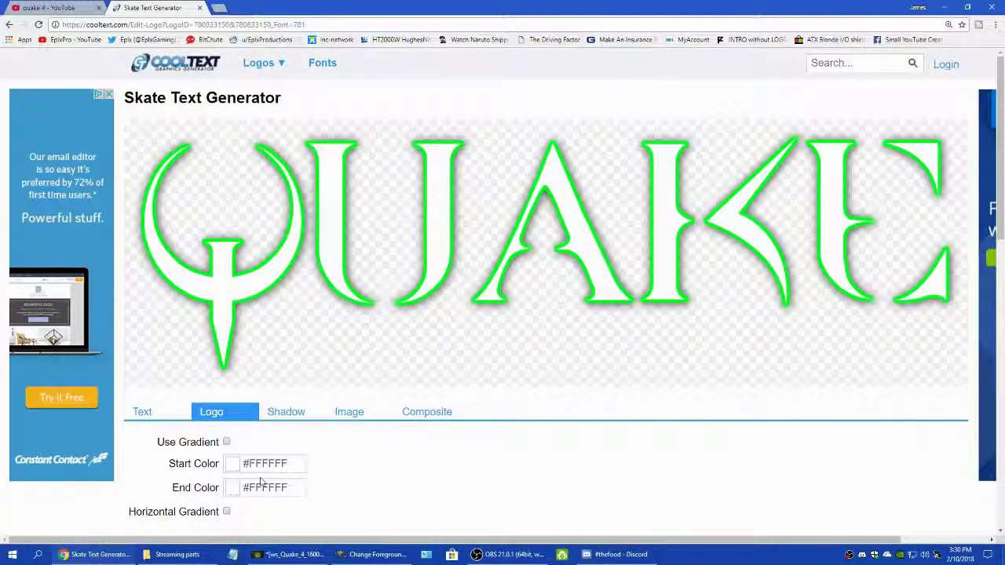
scroll(246, 464, "down", 3)
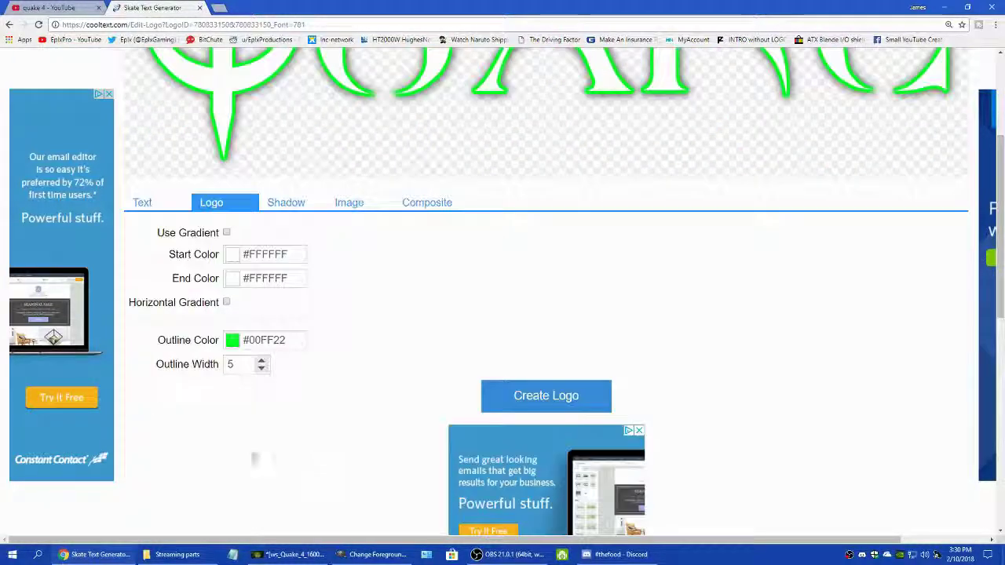
left_click(245, 340)
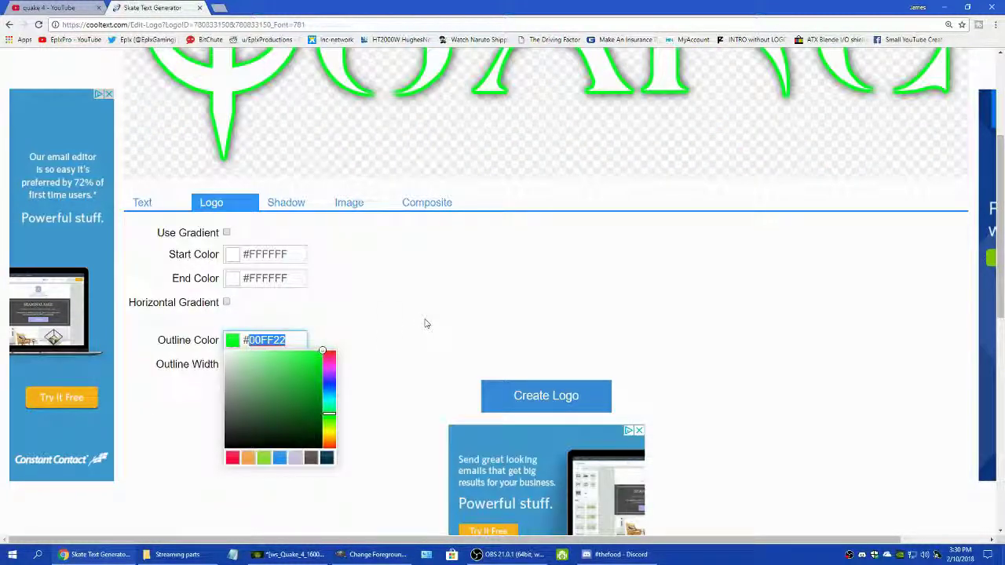
type("BACC00")
key("Return")
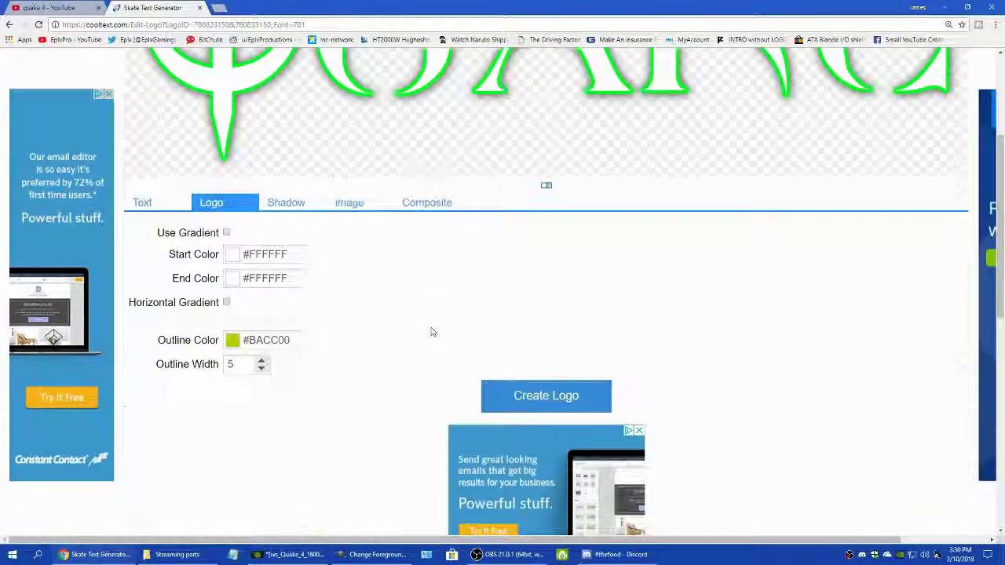
scroll(431, 332, "up", 3)
scroll(487, 411, "down", 2)
scroll(487, 410, "up", 2)
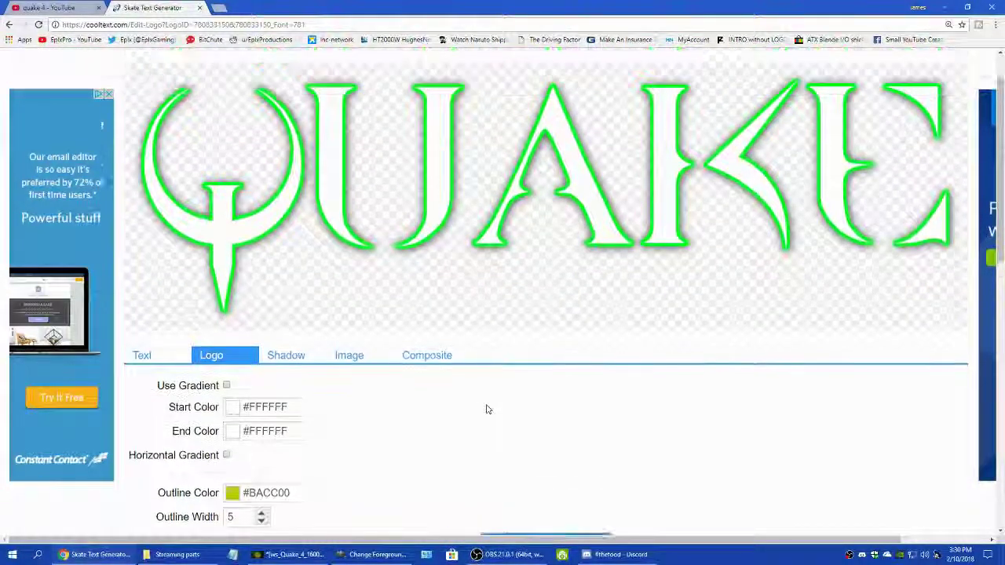
scroll(373, 390, "down", 2)
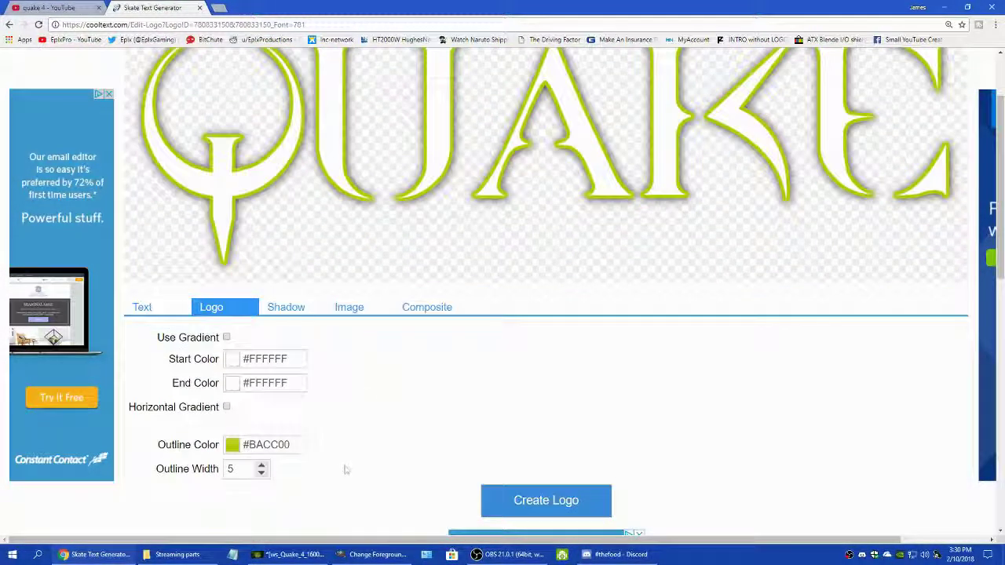
scroll(390, 384, "up", 2)
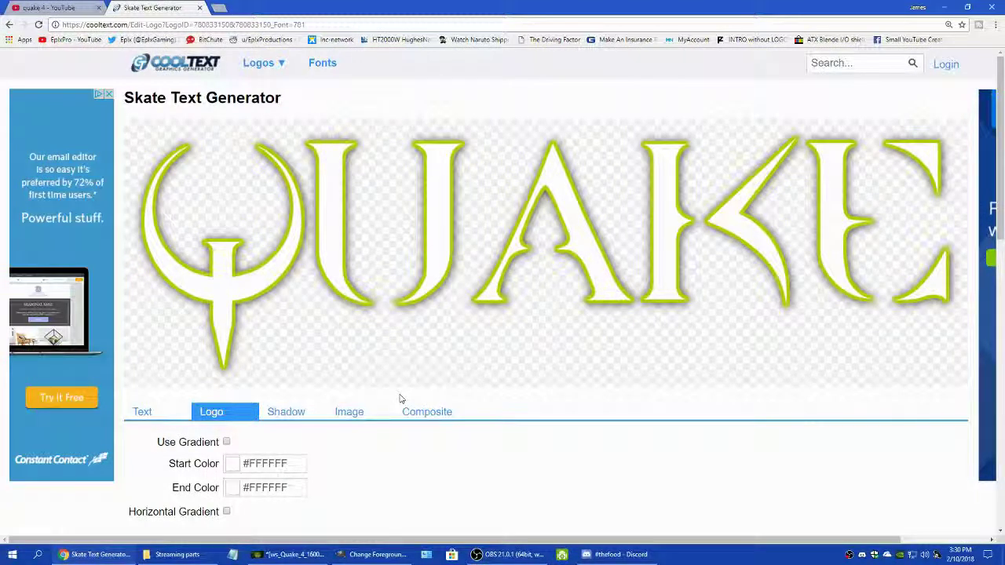
- Close the logo generator page without creating the logo, then return to GIMP and dismiss the foreground colour dialog
left_click(237, 465)
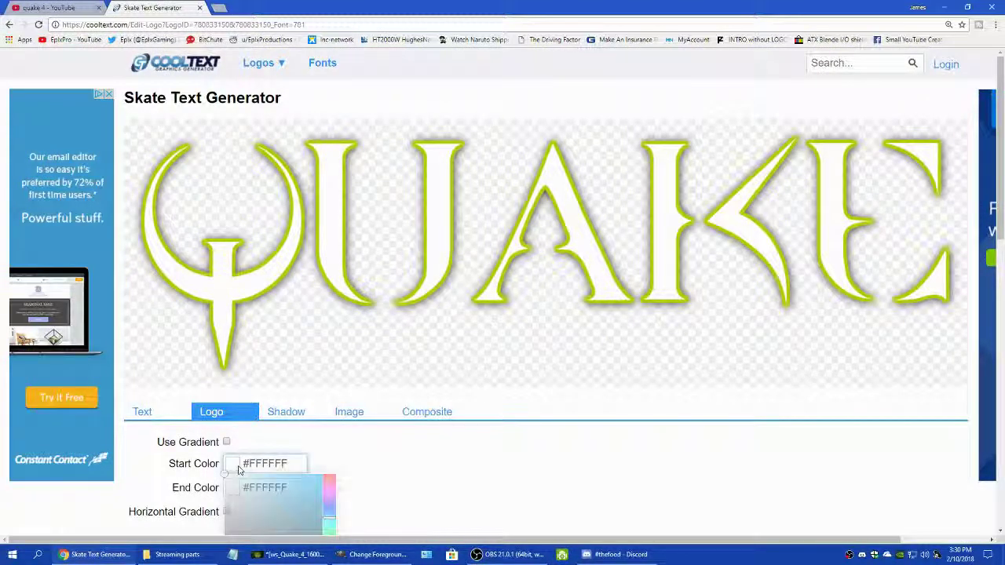
left_click(344, 489)
scroll(377, 449, "down", 2)
scroll(377, 449, "up", 2)
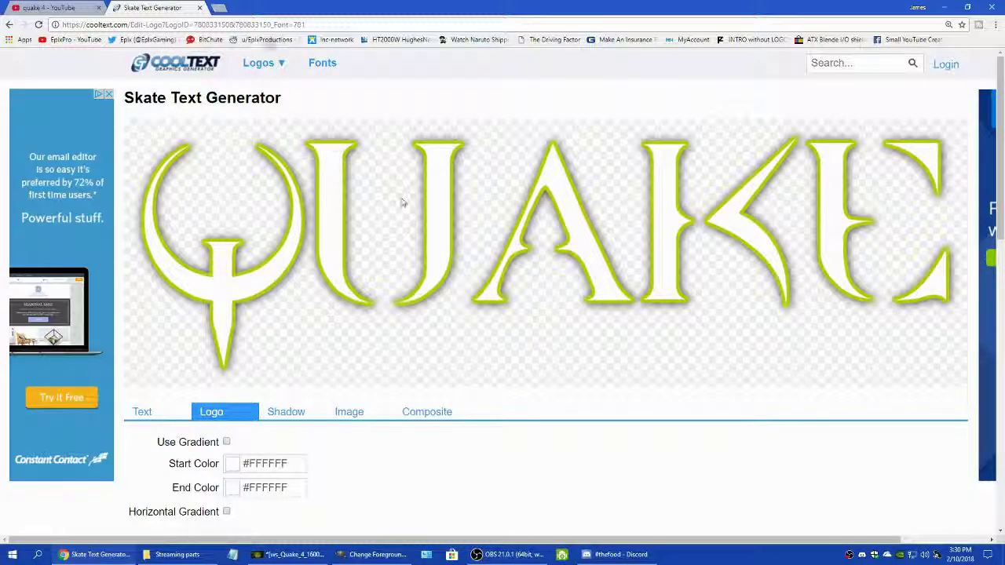
left_click(201, 8)
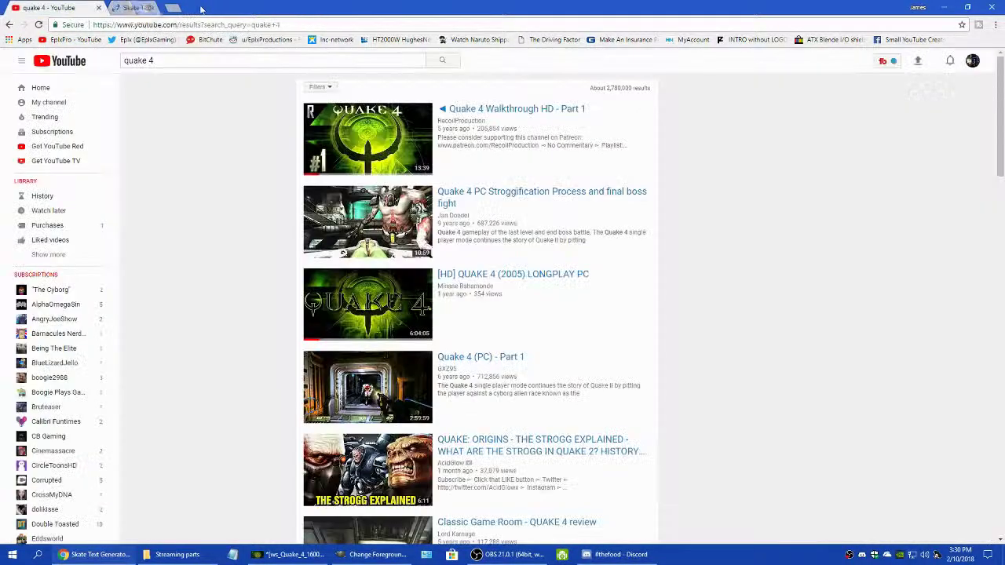
left_click(290, 555)
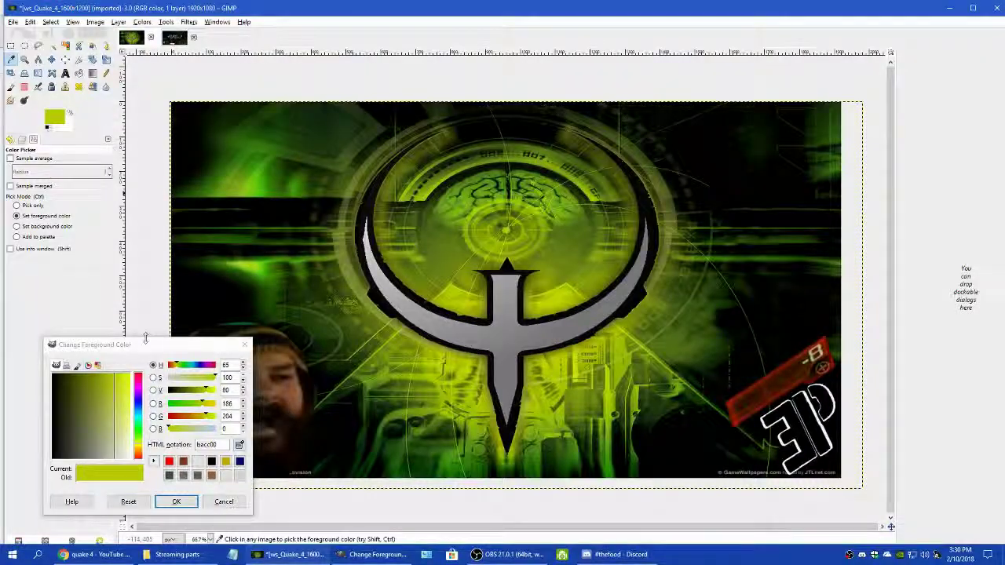
left_click(223, 502)
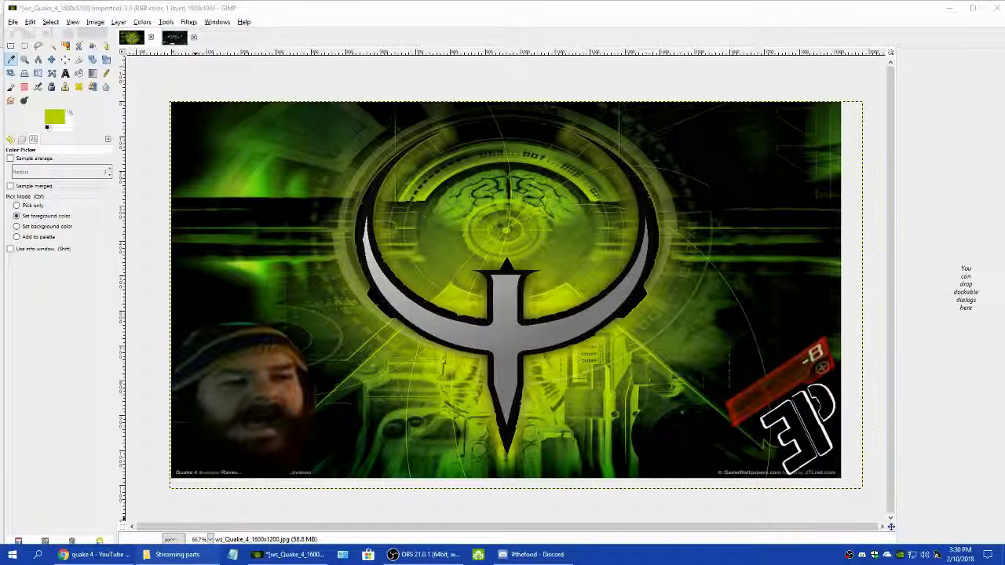
- Start opening an image as a layer and browse to the tEXT folder inside Quake 4 in Videos
left_click(13, 21)
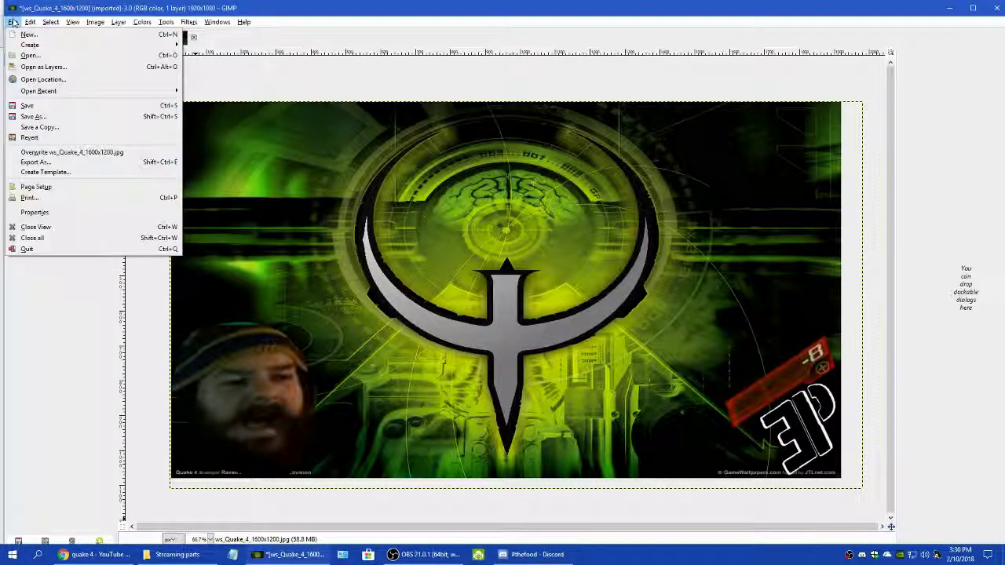
left_click(47, 68)
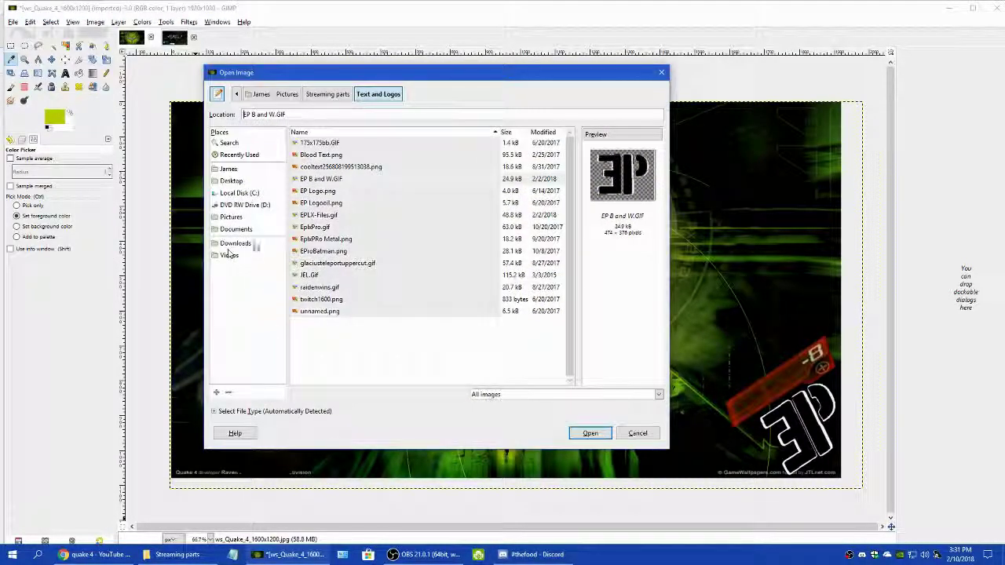
left_click(236, 256)
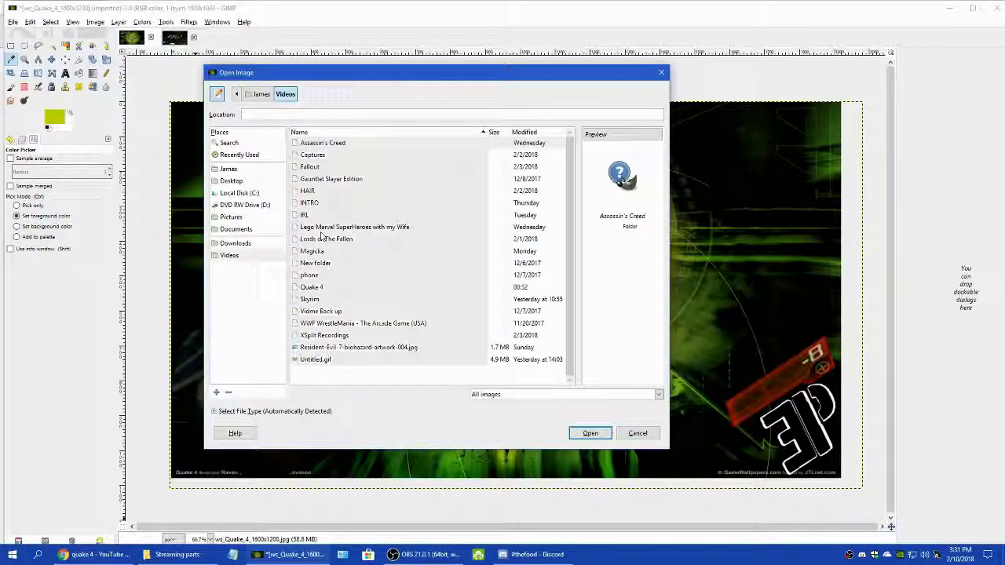
left_click(315, 289)
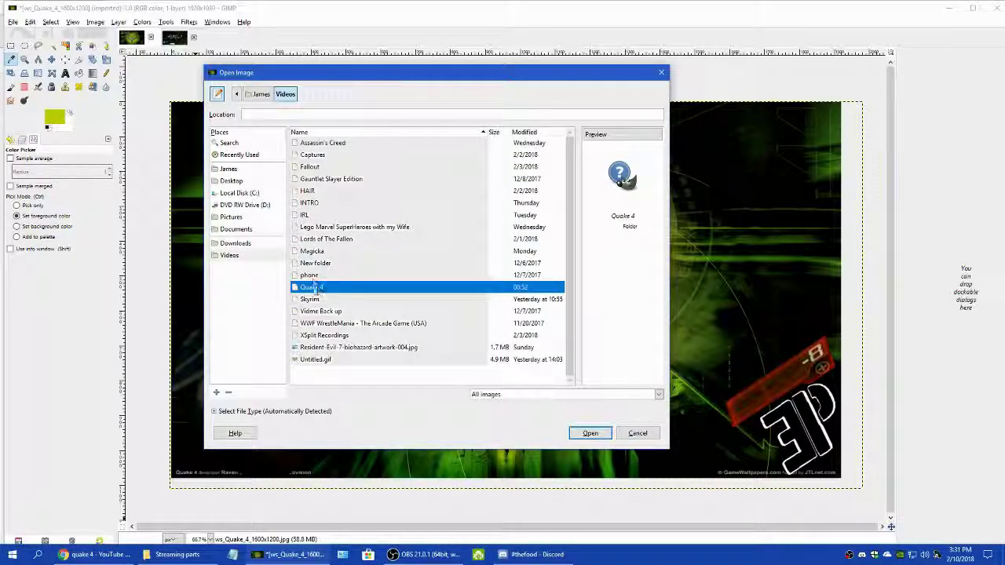
double_click(318, 288)
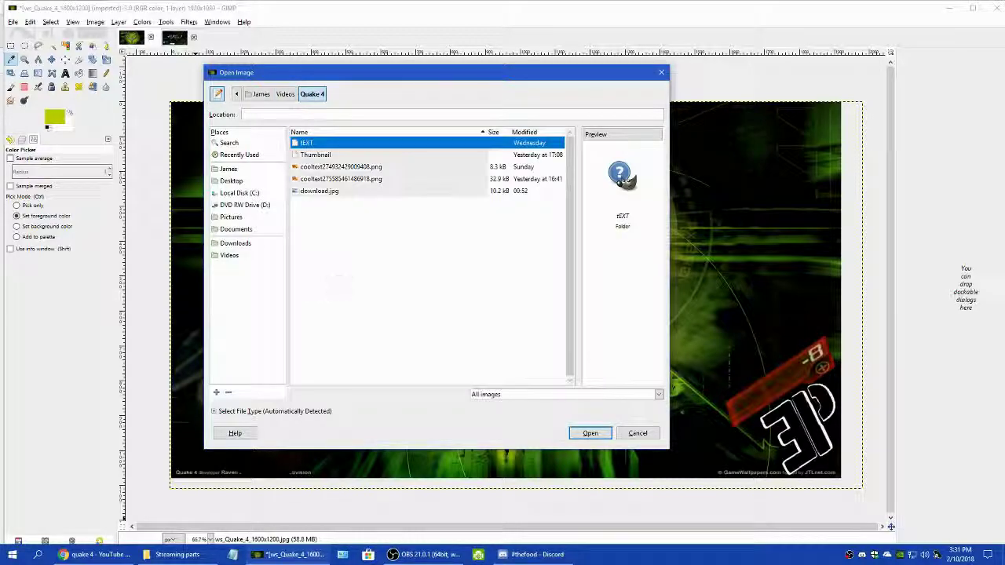
double_click(314, 144)
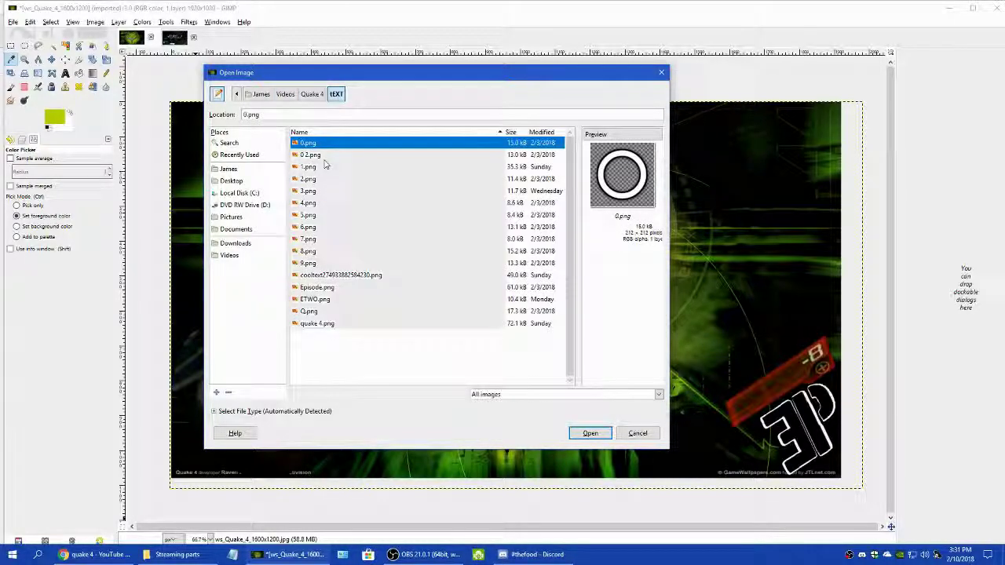
- Preview the lettering files in the tEXT folder and add quake 4.png as a new layer
key("Down")
key("Down")
key("Down")
key("Down")
key("Down")
key("Down")
key("Down")
key("Down")
key("Down")
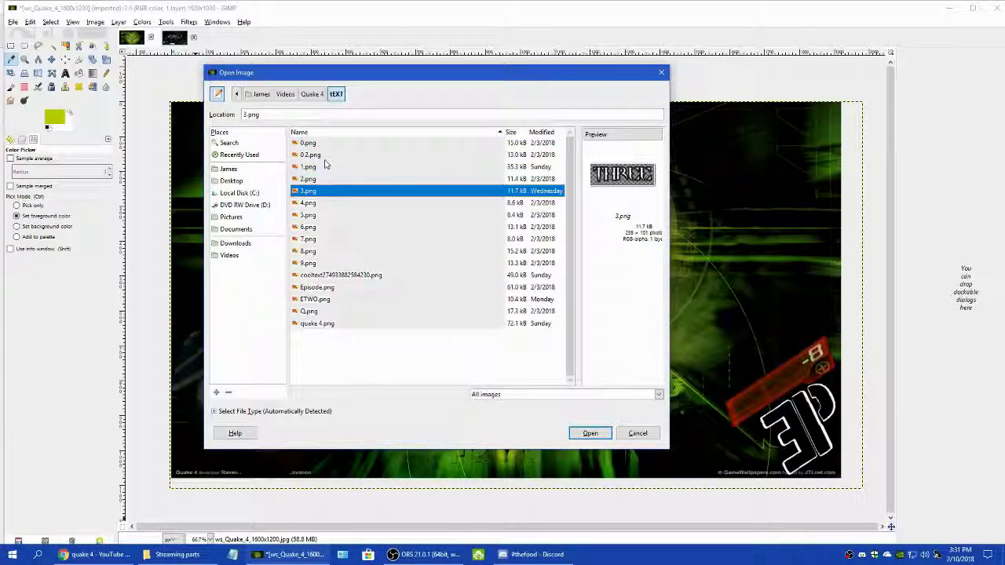
key("Down")
key("Down")
key("Down")
key("Down")
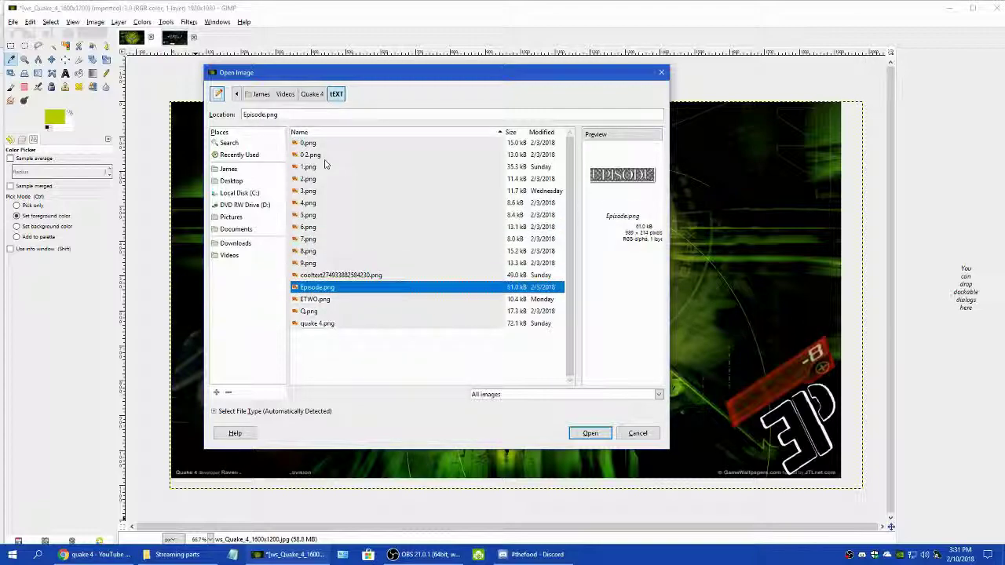
key("Up")
key("Up")
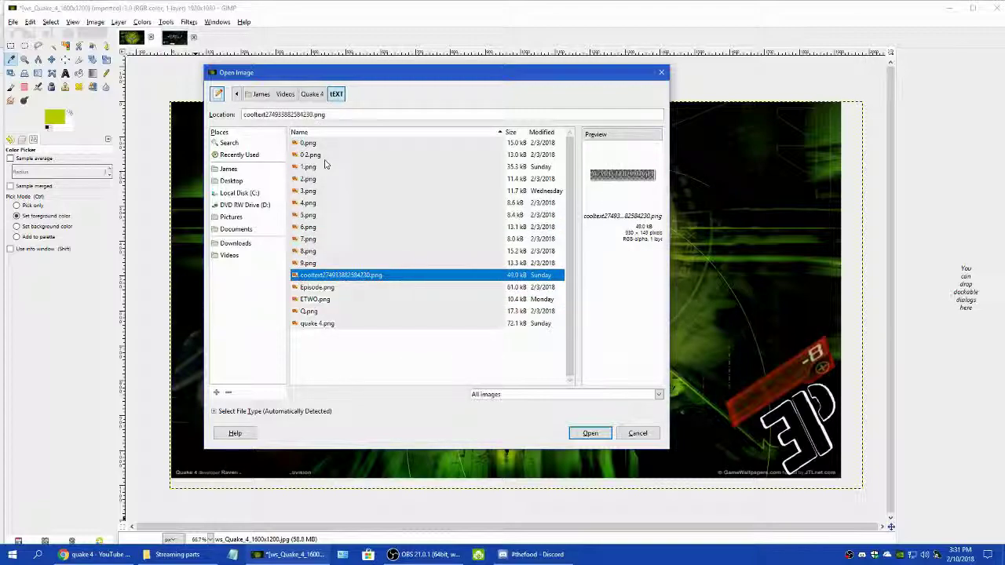
key("Down")
key("Down")
key("Down")
key("Down")
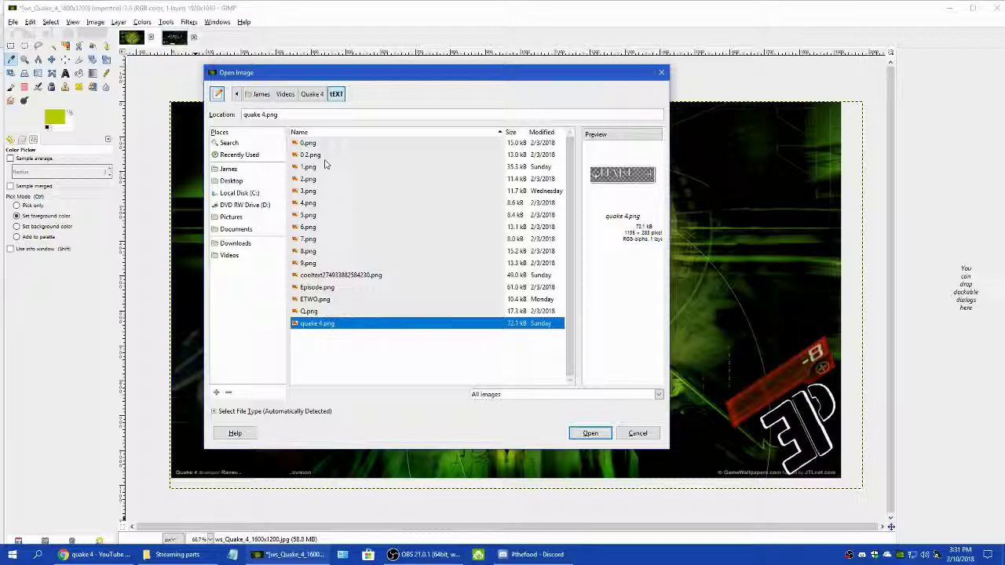
key("Return")
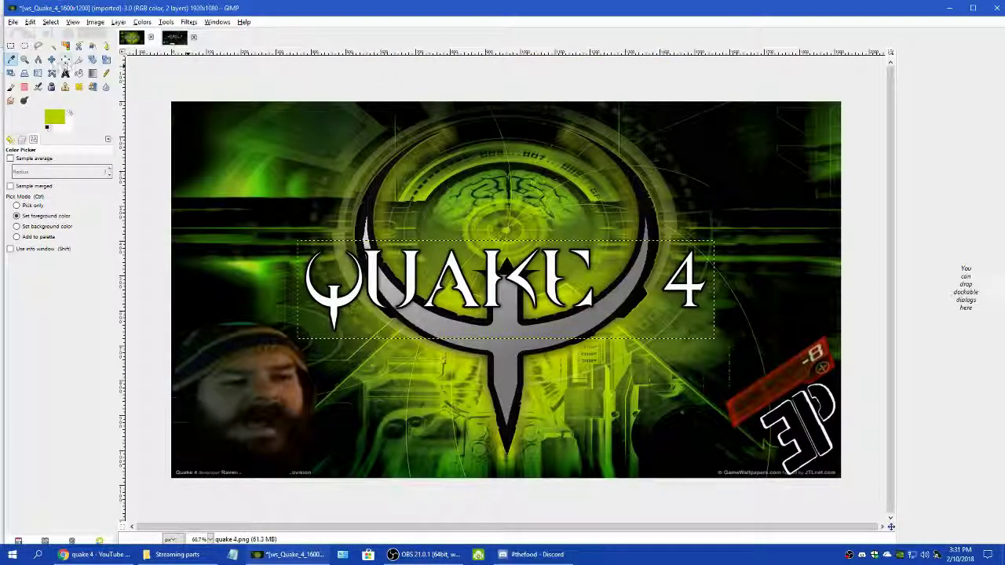
- Move the QUAKE 4 title layer straight up so it crosses the upper half of the Quake symbol
left_click(51, 59)
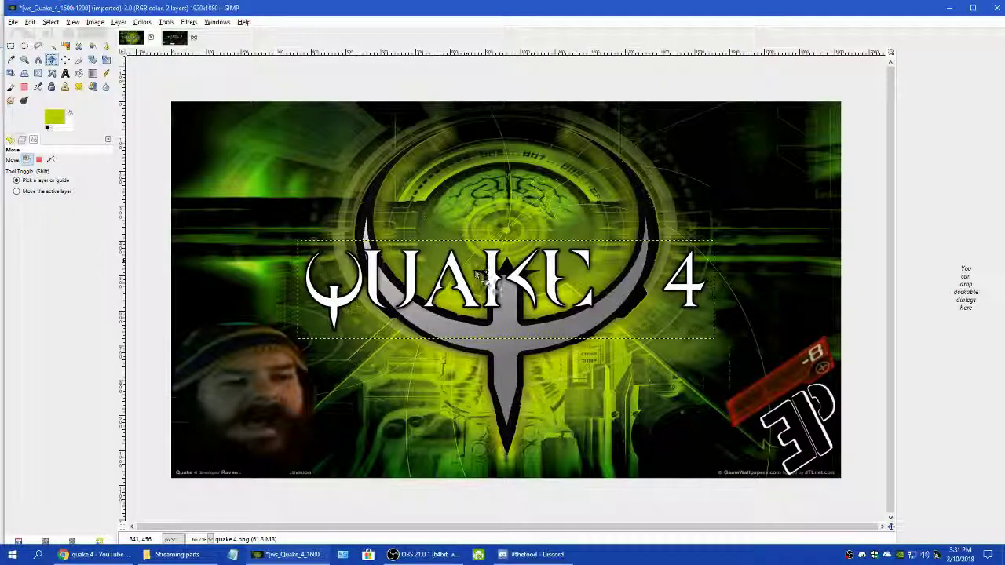
left_click_drag(504, 297, 504, 248)
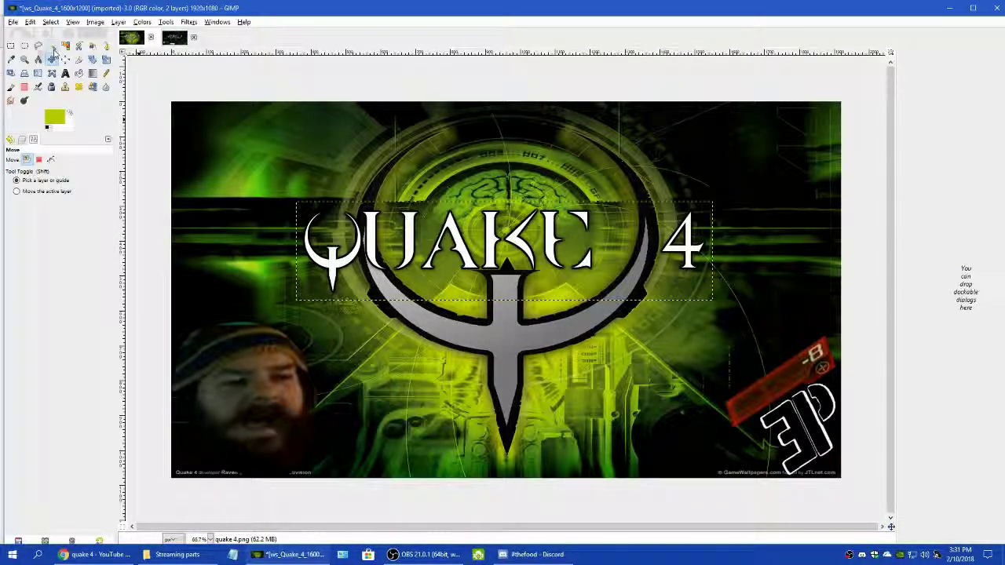
left_click(10, 45)
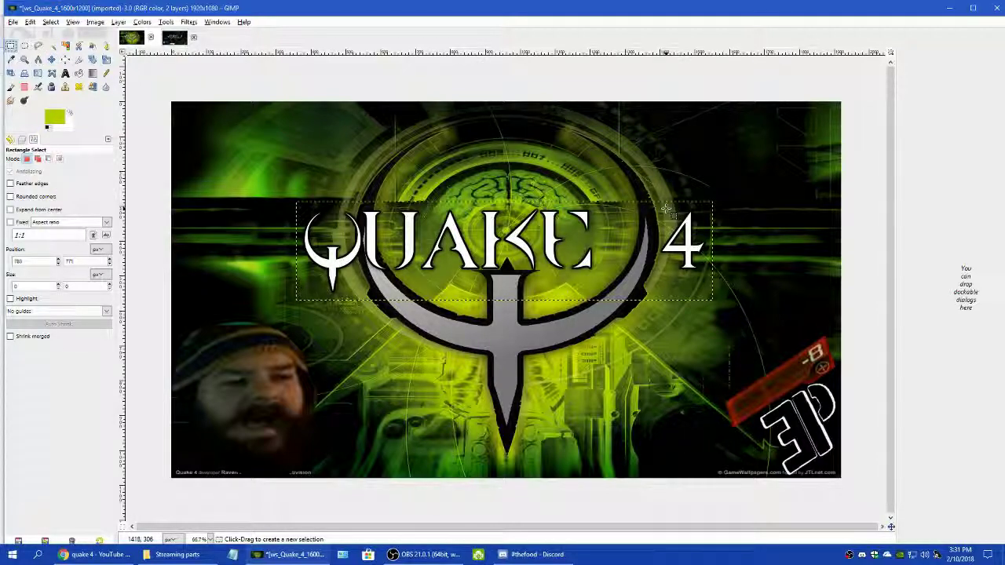
left_click_drag(666, 209, 711, 281)
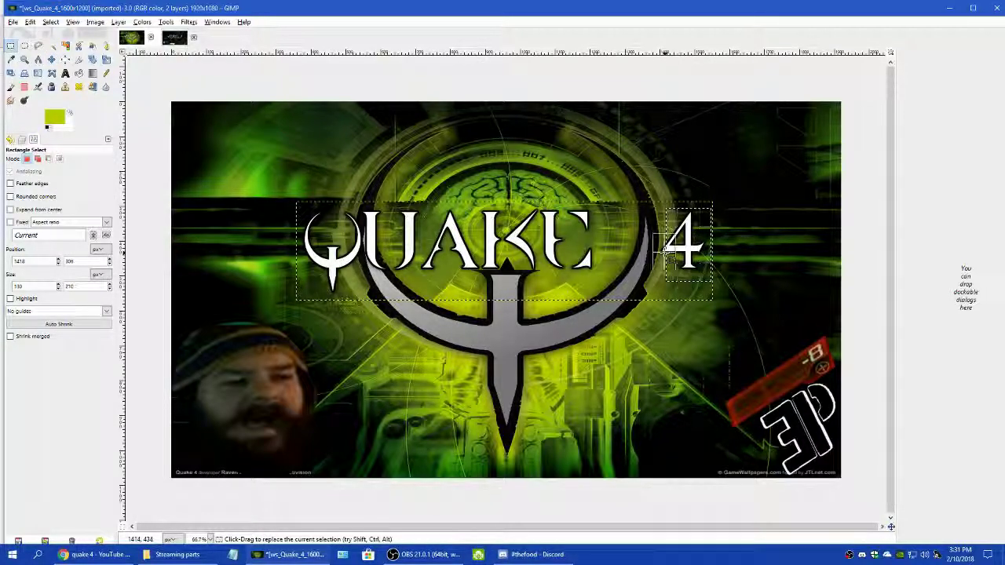
left_click(598, 138)
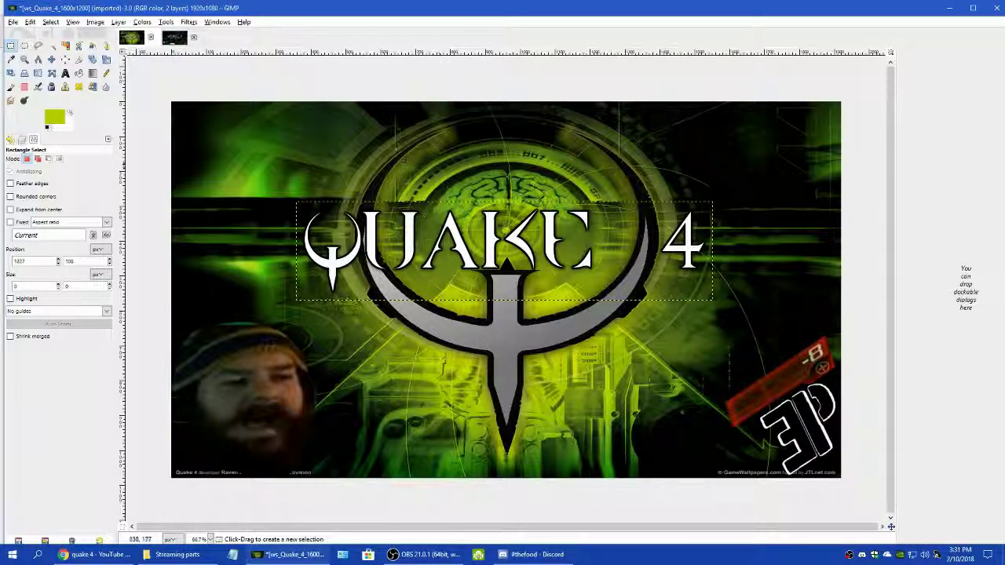
- Merge the quake 4.png title layer down into the background layer
left_click(22, 140)
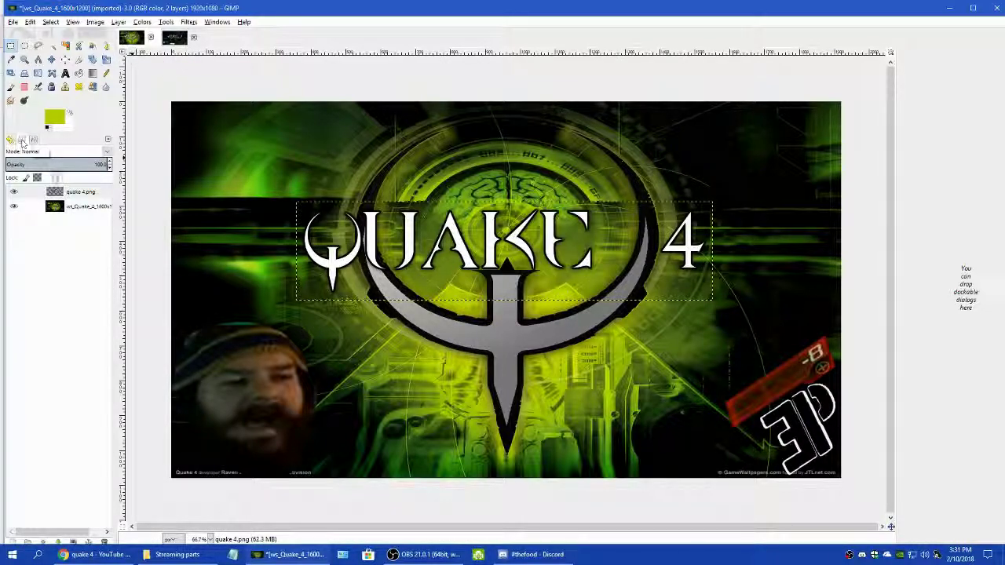
left_click(74, 192)
left_click(118, 22)
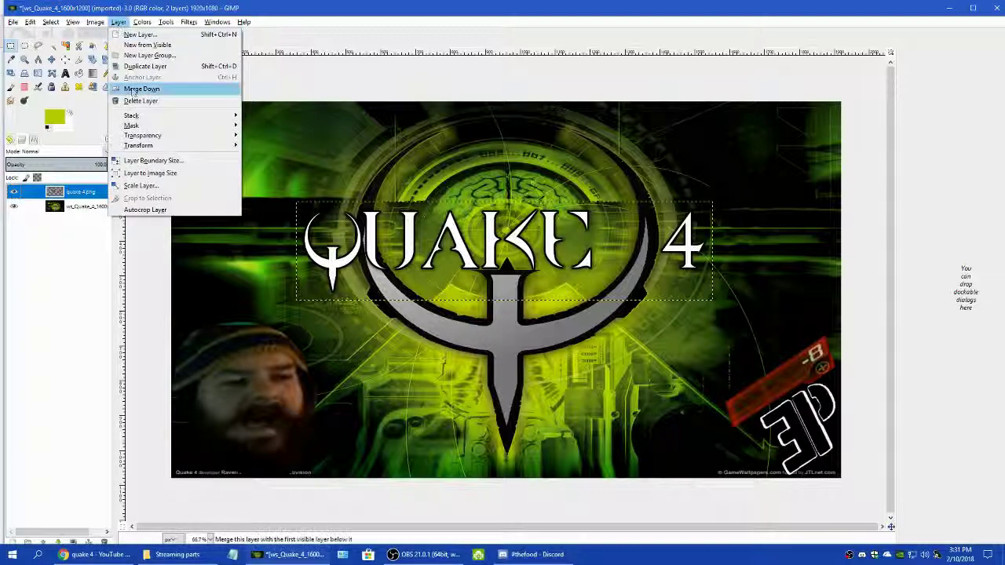
left_click(135, 90)
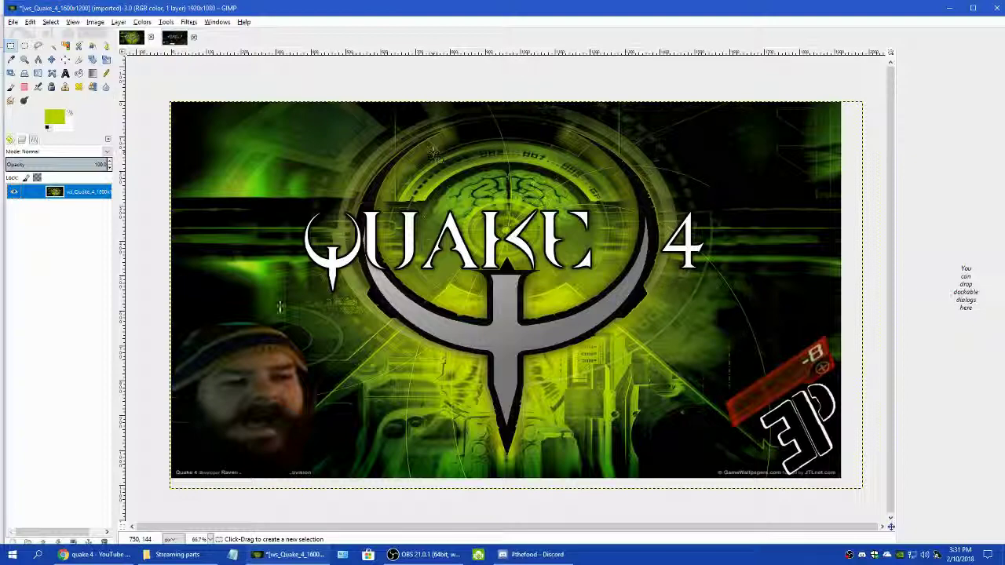
- Add Episode.png from the tEXT folder to the thumbnail as a new layer
left_click(173, 555)
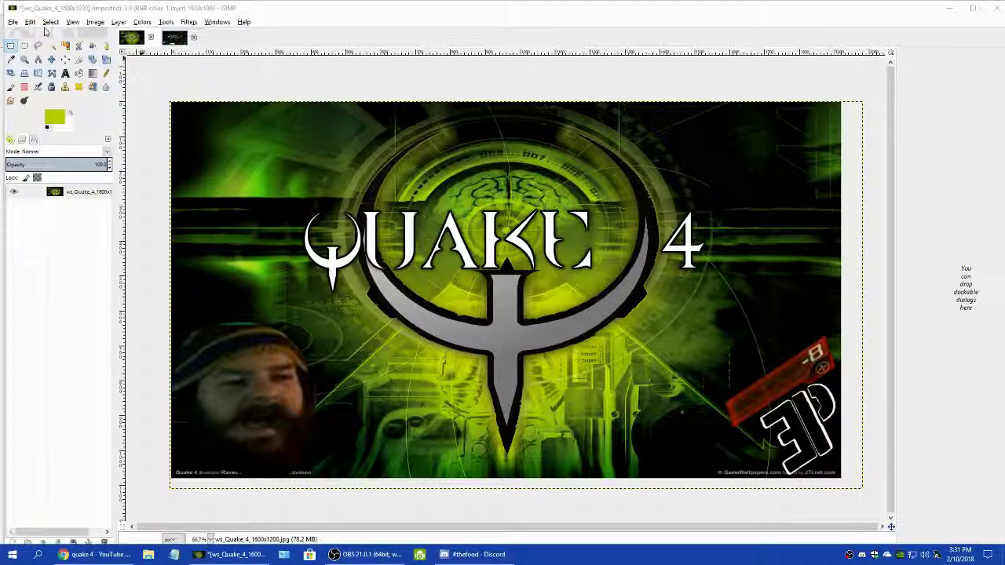
left_click(14, 22)
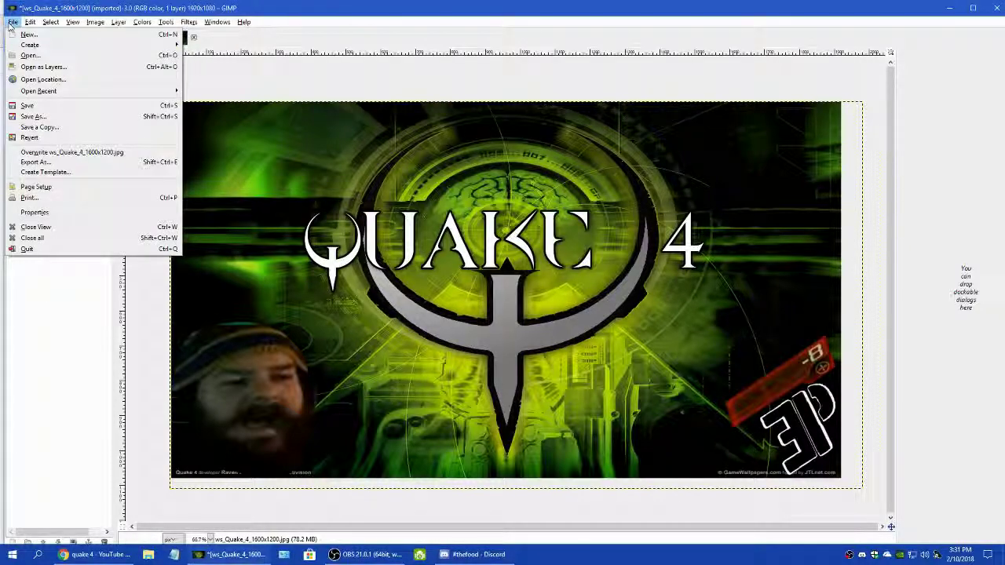
left_click(44, 70)
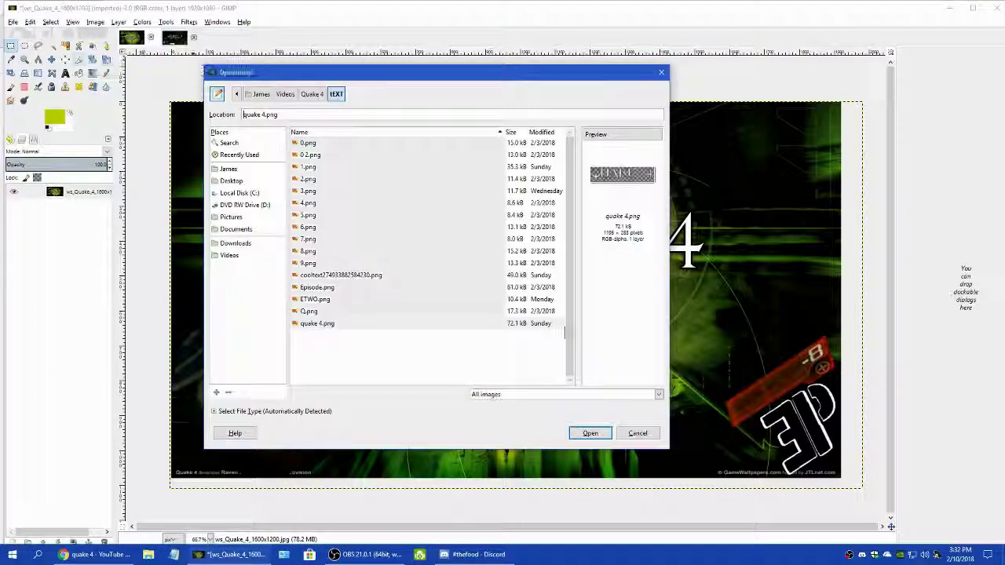
left_click(319, 289)
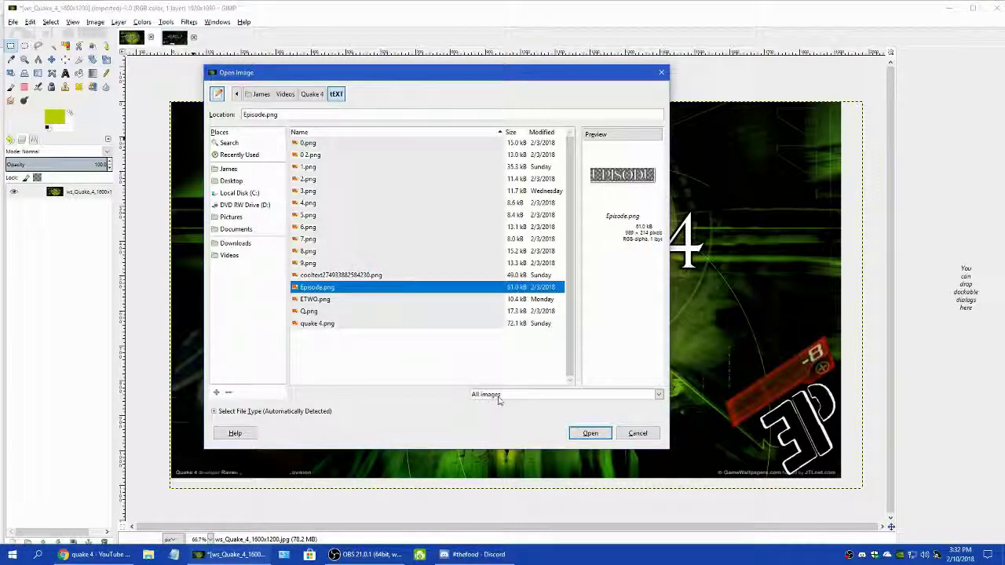
left_click(591, 434)
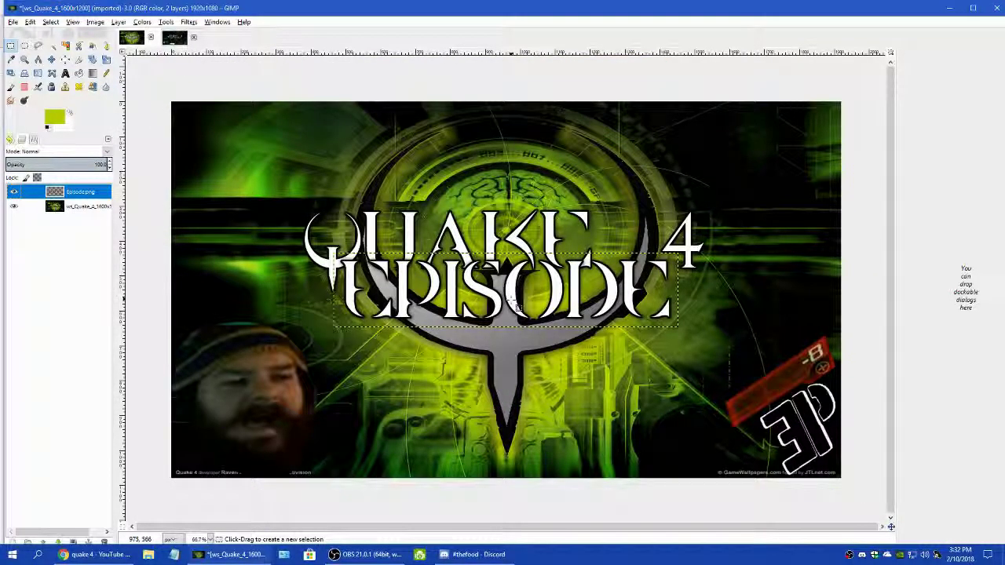
- Scale the EPISODE layer down to about 497 × 105 px and place it just below the QUAKE lettering
left_click(106, 59)
left_click(437, 291)
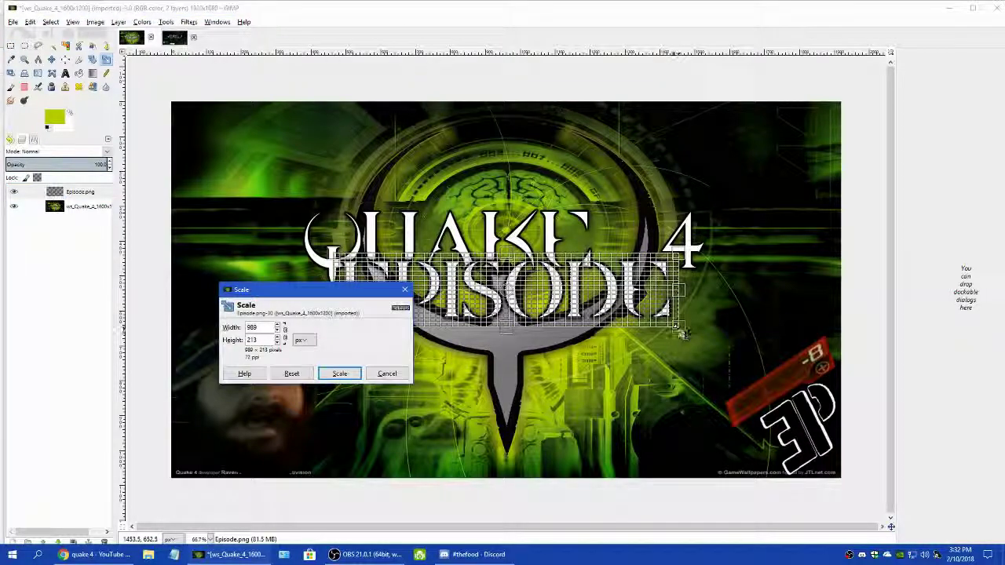
left_click_drag(684, 334, 512, 294)
left_click(339, 374)
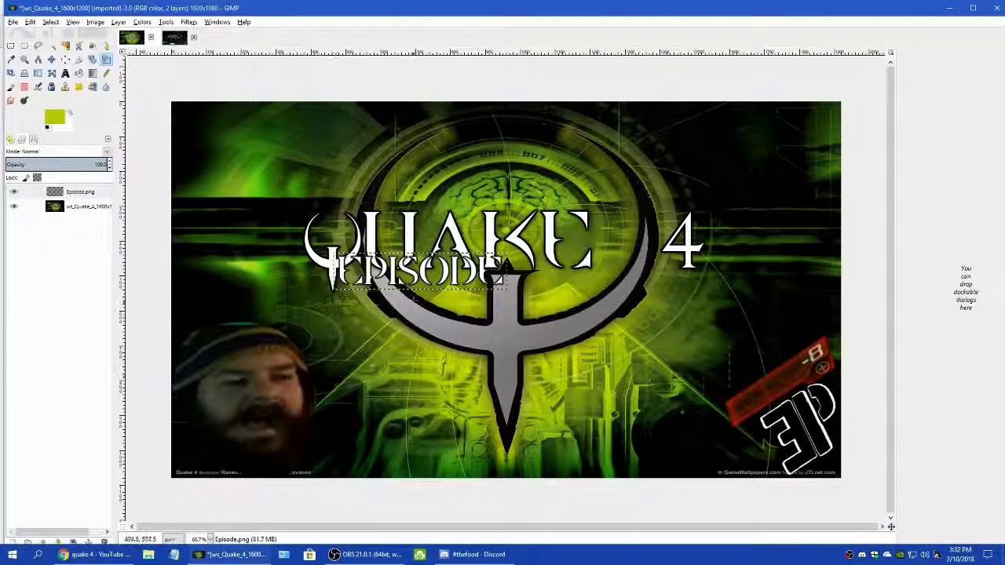
left_click(427, 251)
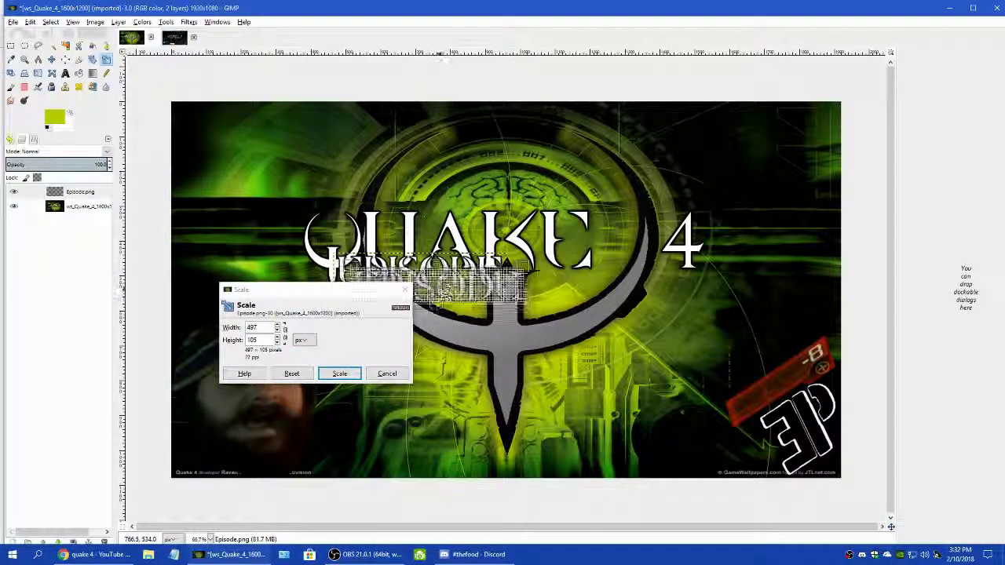
left_click(354, 376)
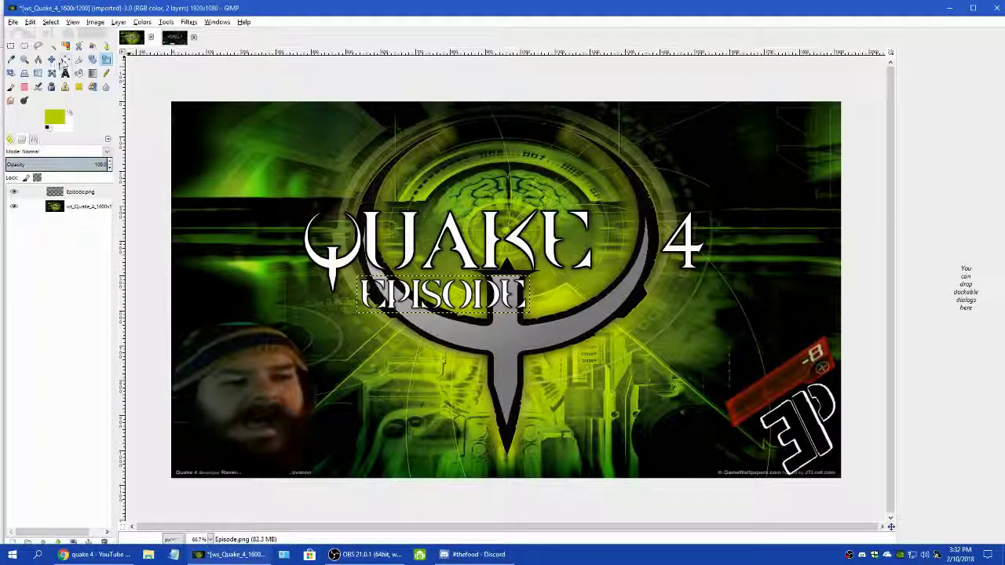
left_click(52, 61)
left_click_drag(451, 305, 433, 298)
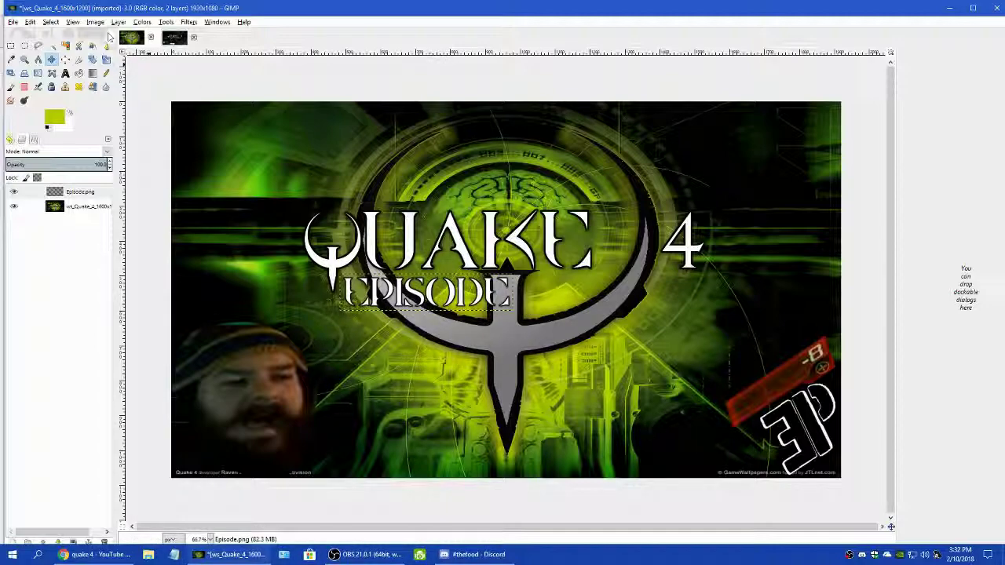
- Enlarge the EPISODE layer slightly to about 524 × 117 px and merge it down into the background
left_click(106, 60)
left_click(502, 303)
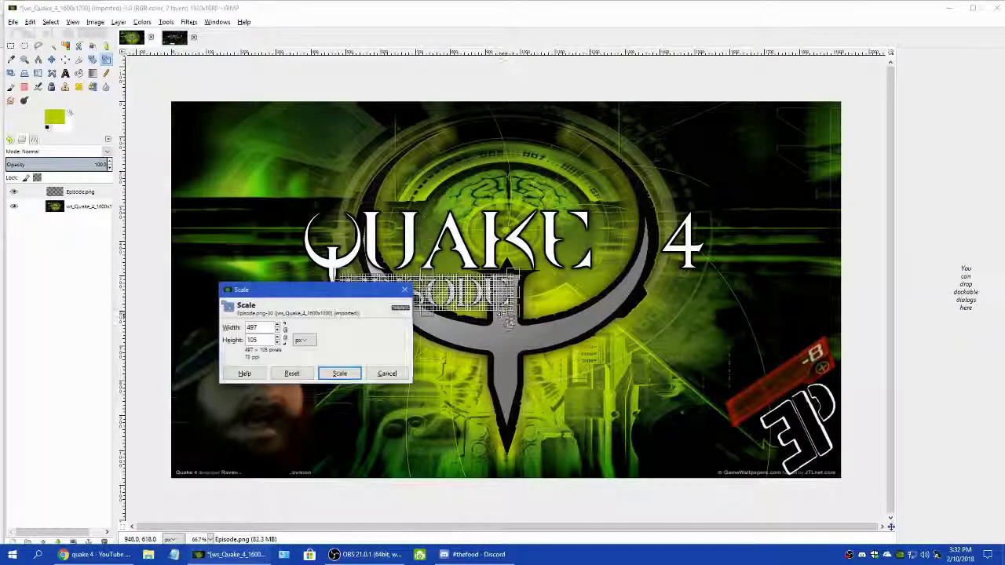
left_click_drag(523, 318, 533, 322)
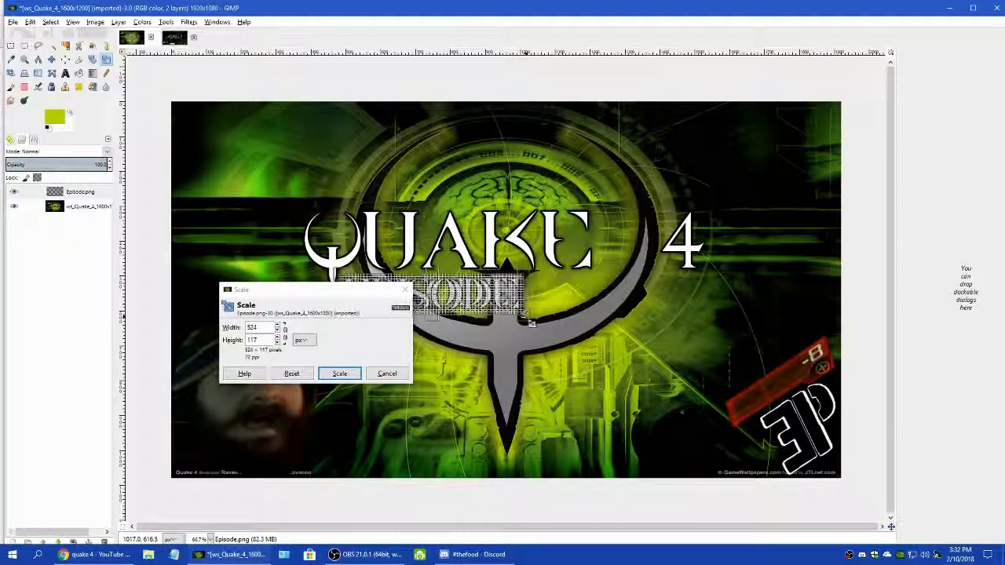
left_click(340, 373)
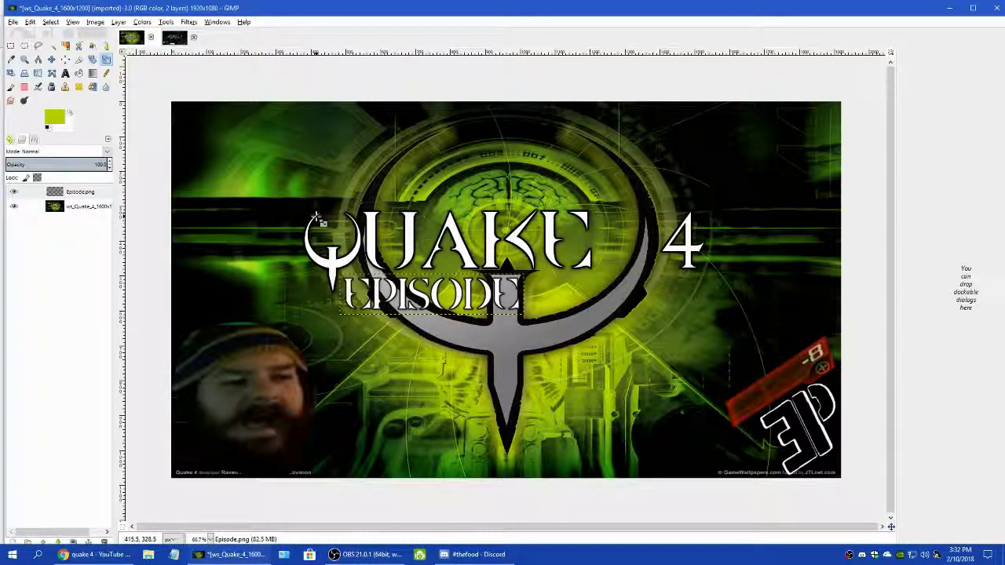
left_click(118, 22)
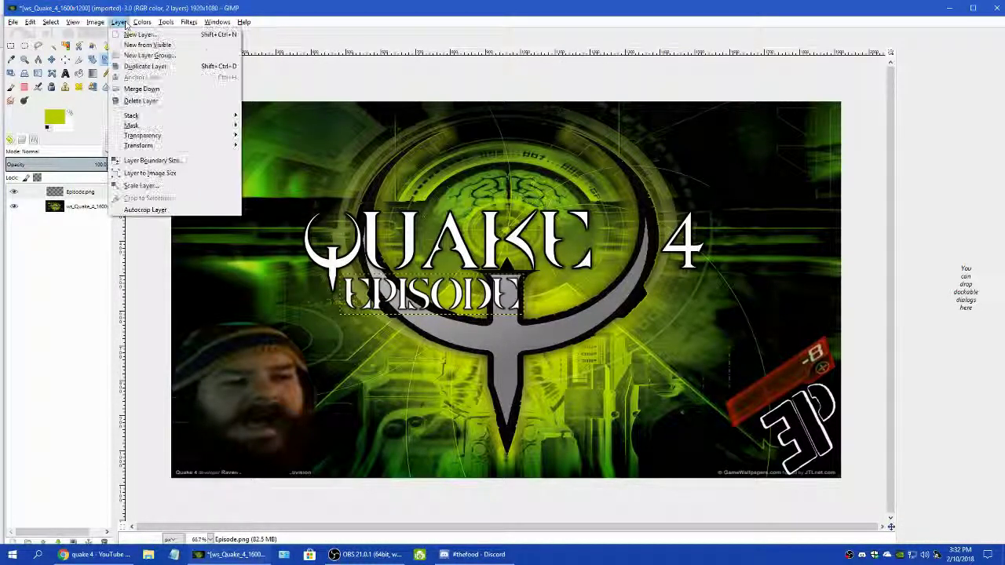
left_click(130, 86)
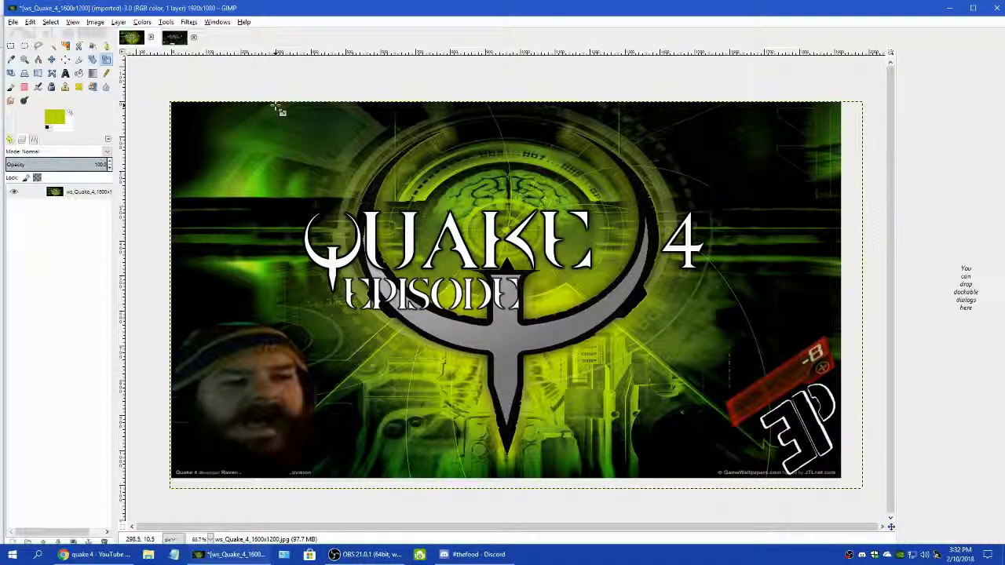
left_click(117, 557)
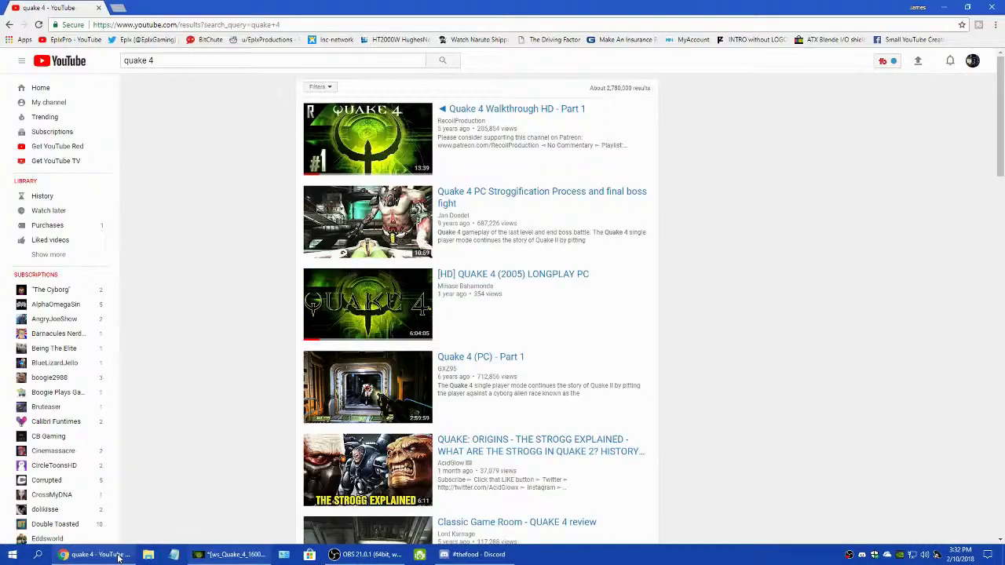
left_click(234, 556)
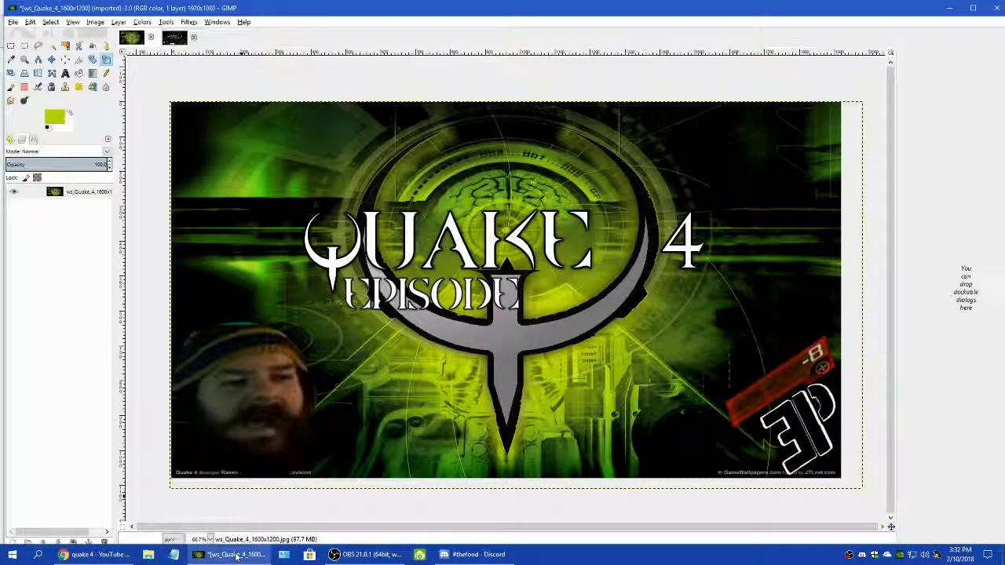
left_click(148, 554)
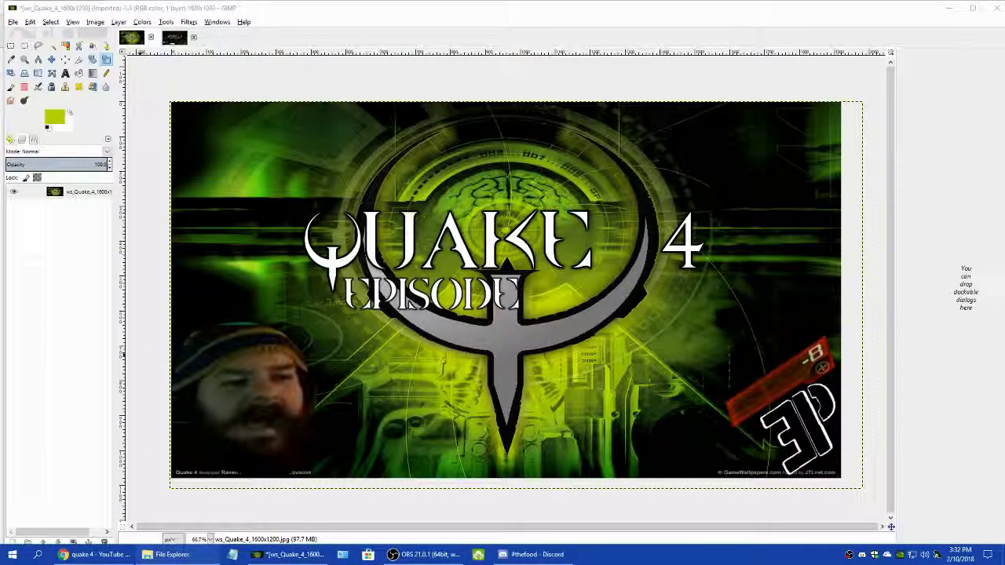
left_click(83, 12)
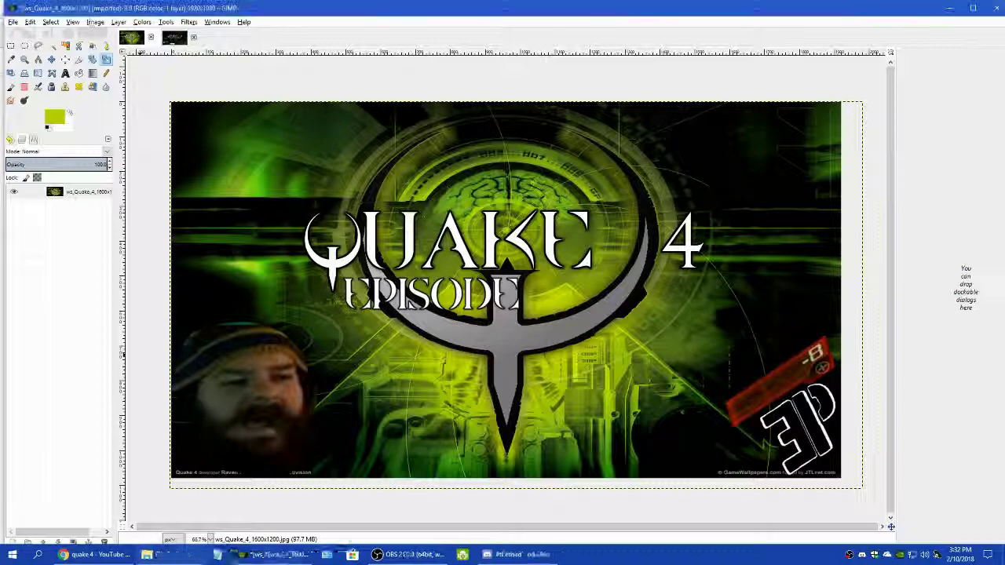
- Add 6.png from the tEXT folder as a new layer and move it between QUAKE and the 4
left_click(12, 22)
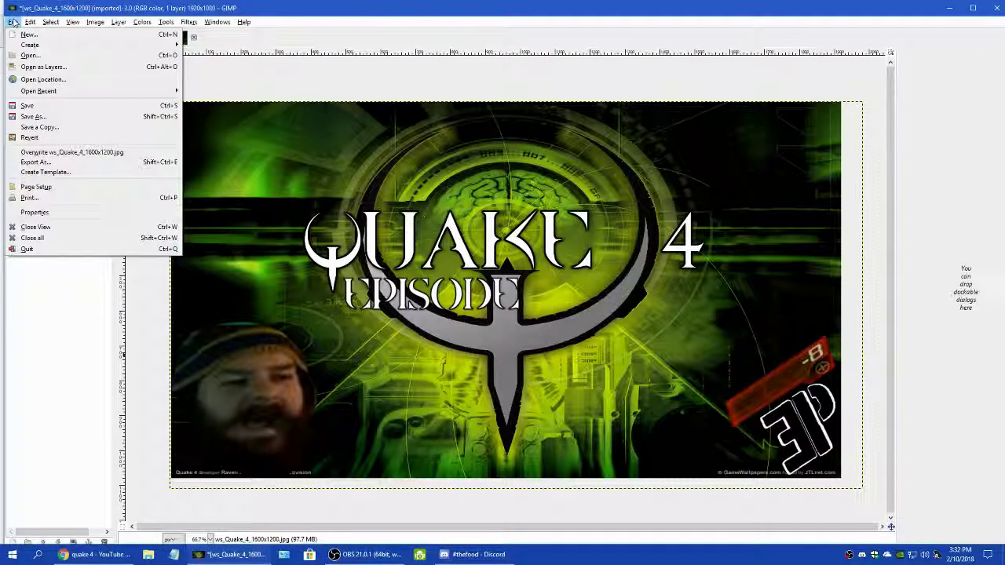
left_click(45, 69)
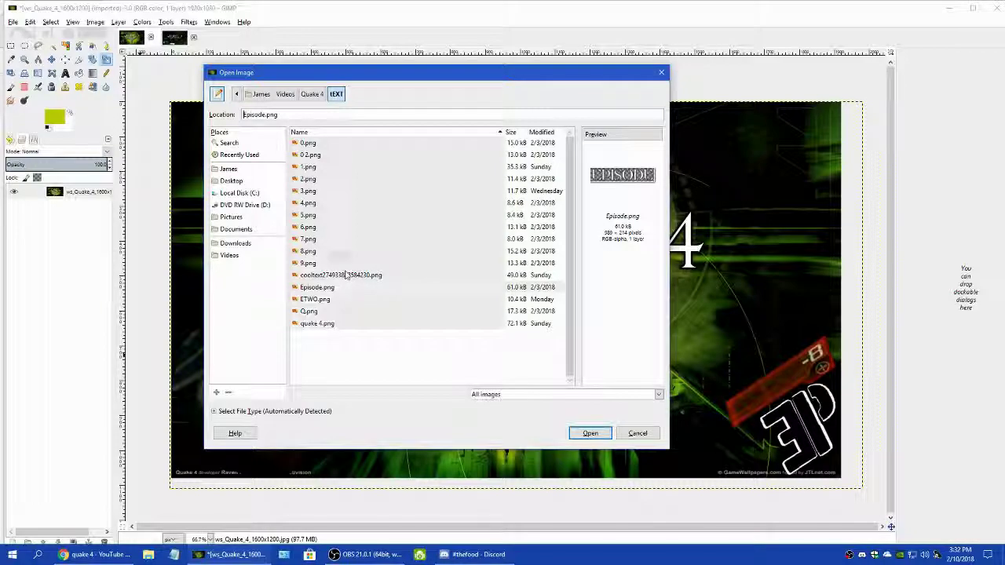
left_click(313, 228)
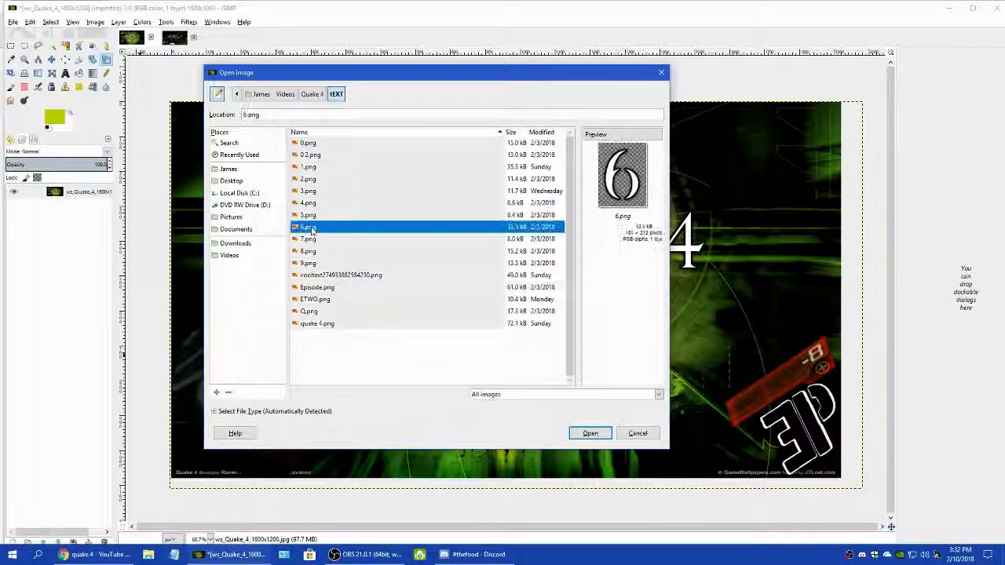
left_click(591, 437)
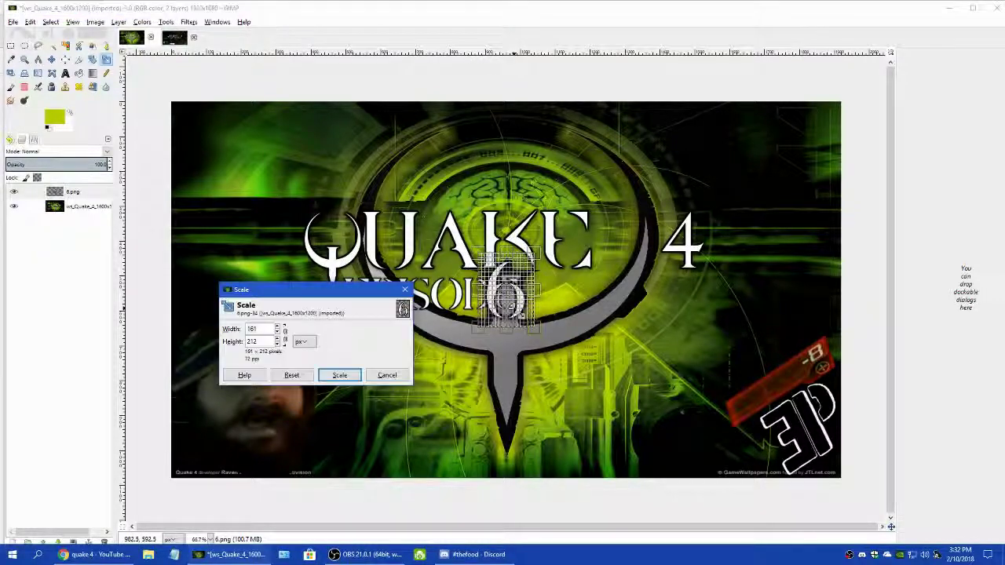
left_click_drag(514, 308, 638, 247)
left_click(339, 374)
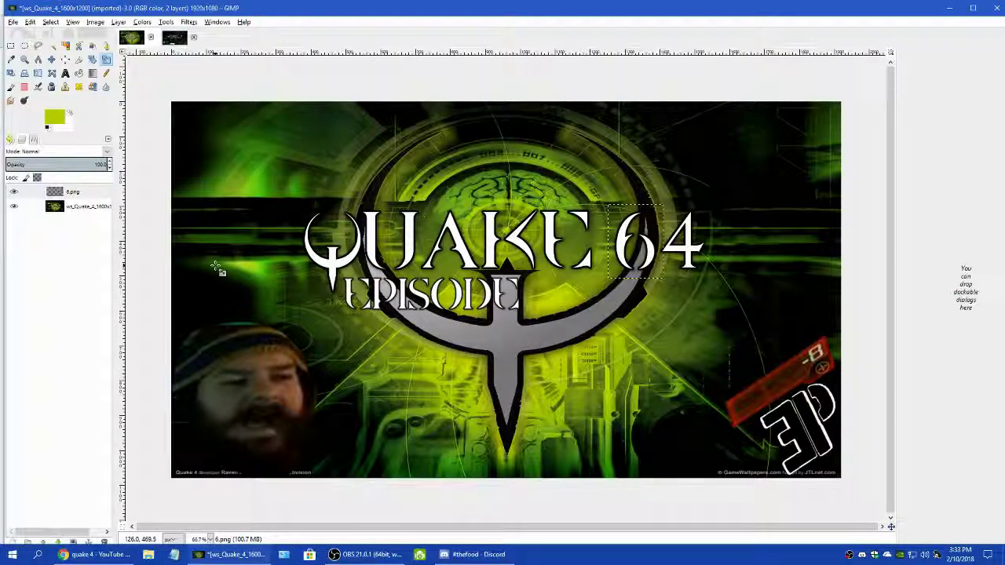
- Undo the placement and import of the 6.png layer
key("ctrl+z")
key("ctrl+z")
key("ctrl+z")
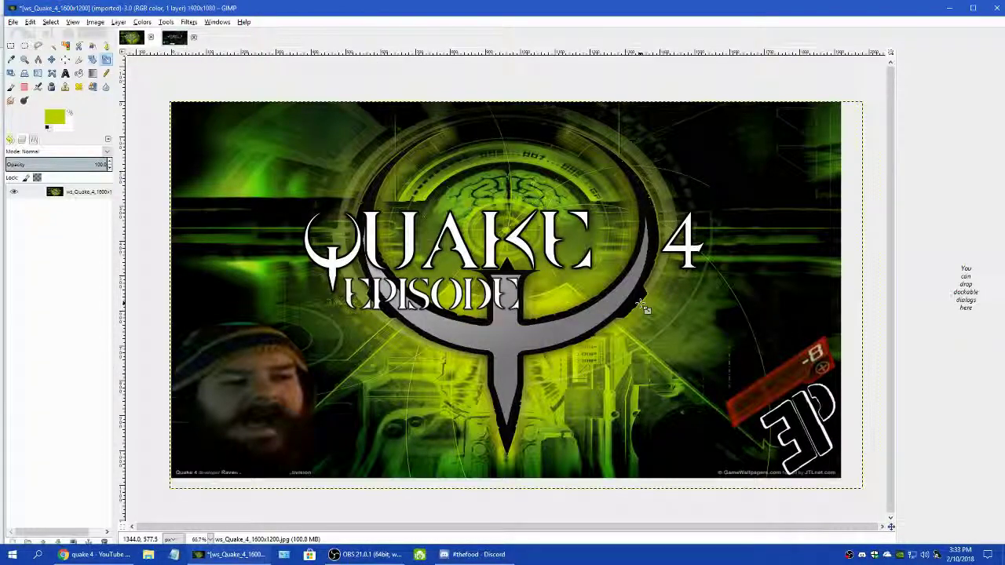
- Switch to Chrome, load cooltext.com in a new tab and open the Skate text style generator
left_click(118, 555)
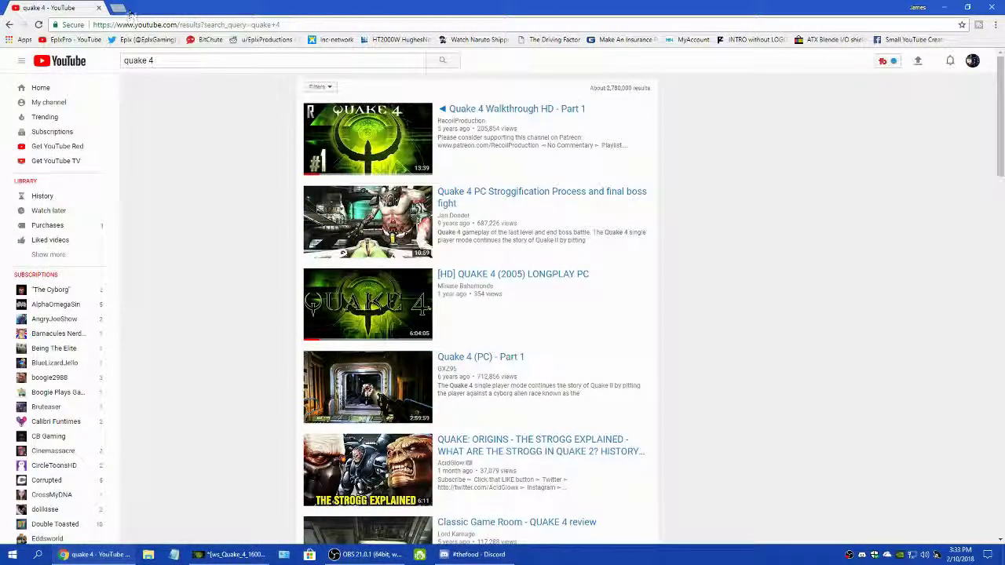
left_click(128, 12)
type("coo")
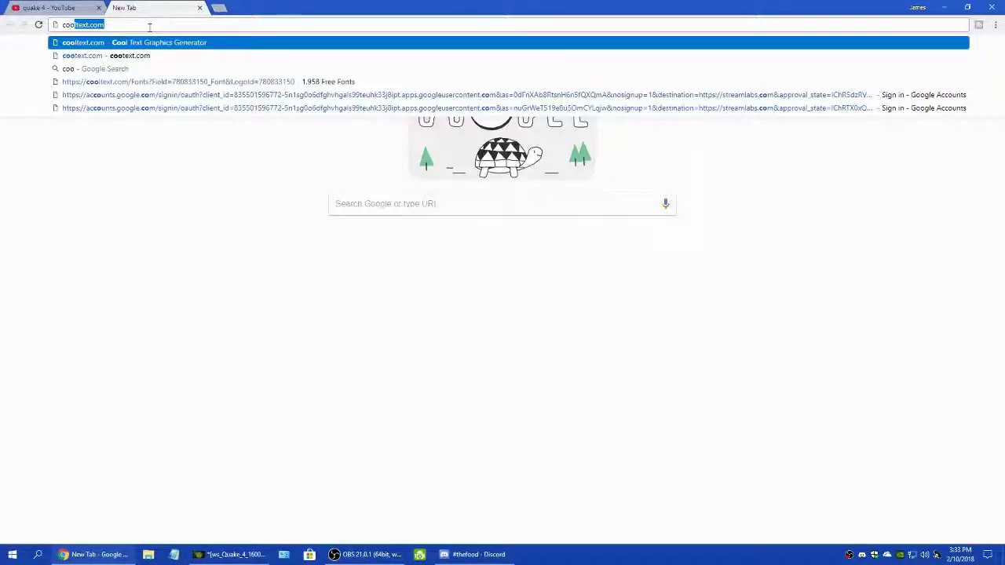
key("Return")
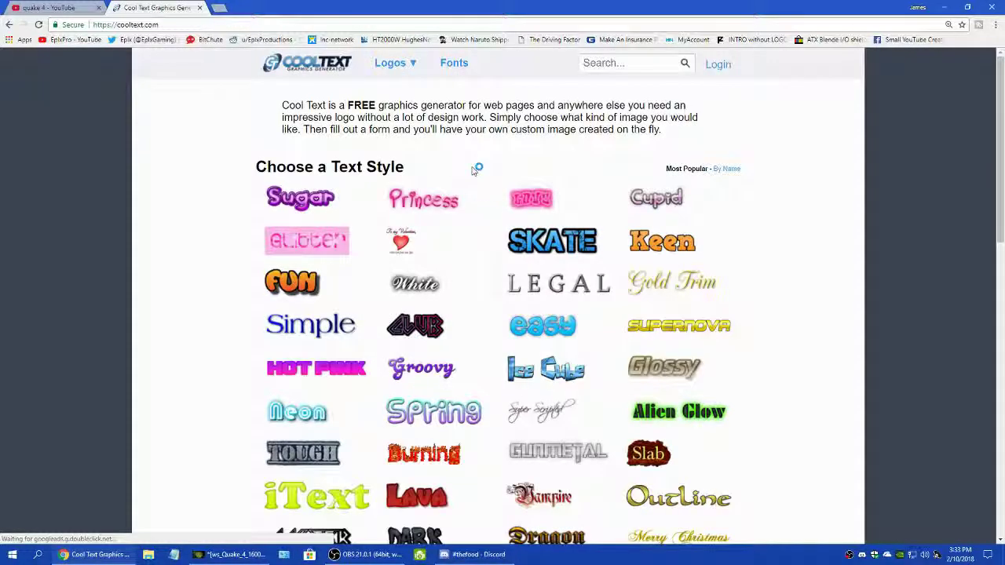
left_click(526, 239)
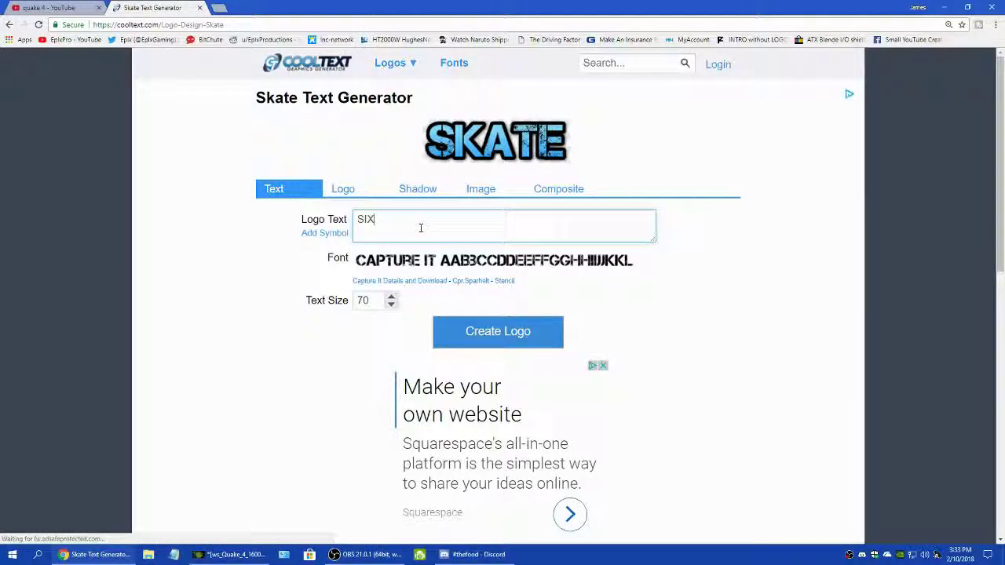
- Choose the QUAKE font from the Games category for the SIX logo text
mouse_move(441, 259)
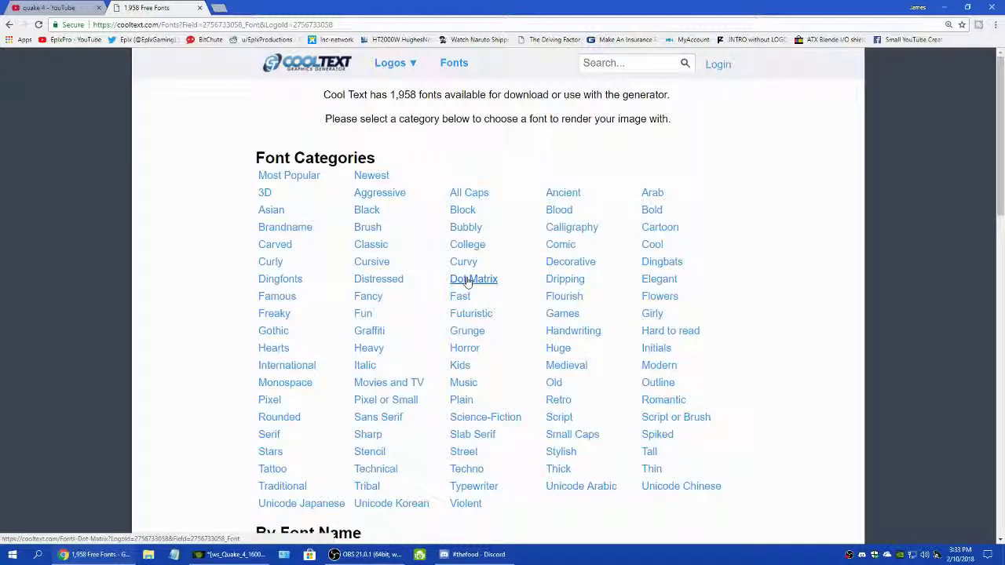
left_click(555, 319)
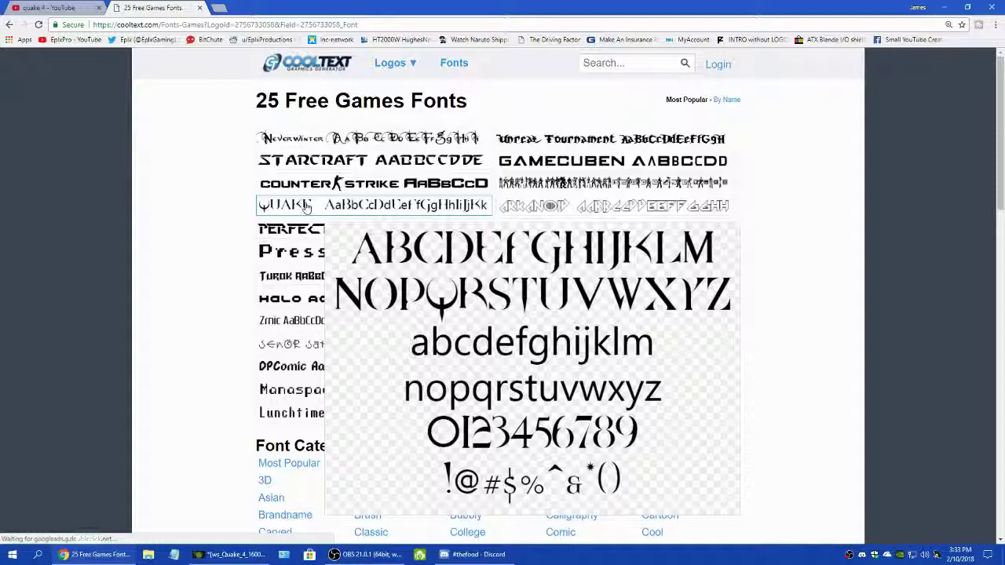
left_click(307, 206)
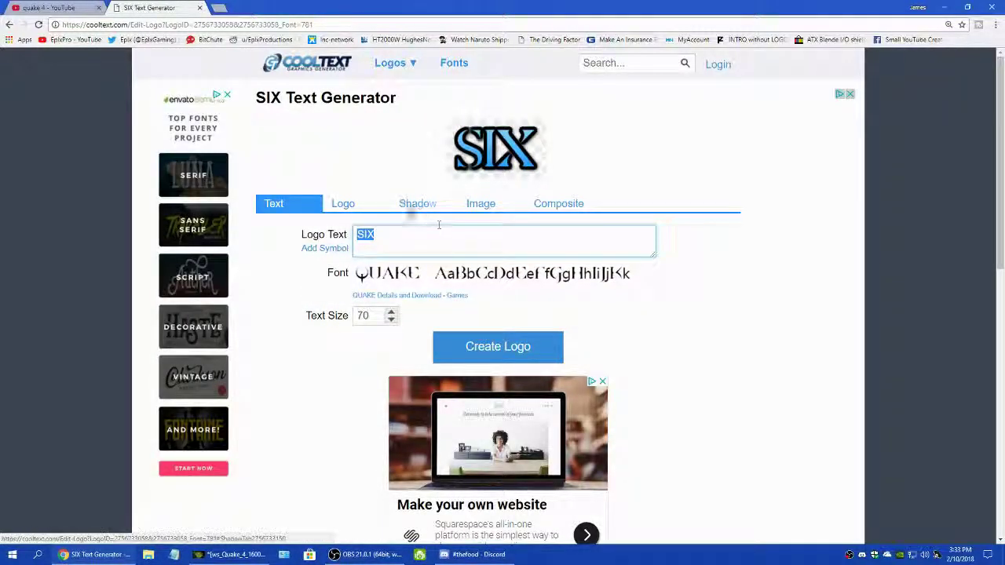
- Set both the start and end colors of the SIX logo to white, #FFFFFF
left_click(343, 204)
left_click(363, 257)
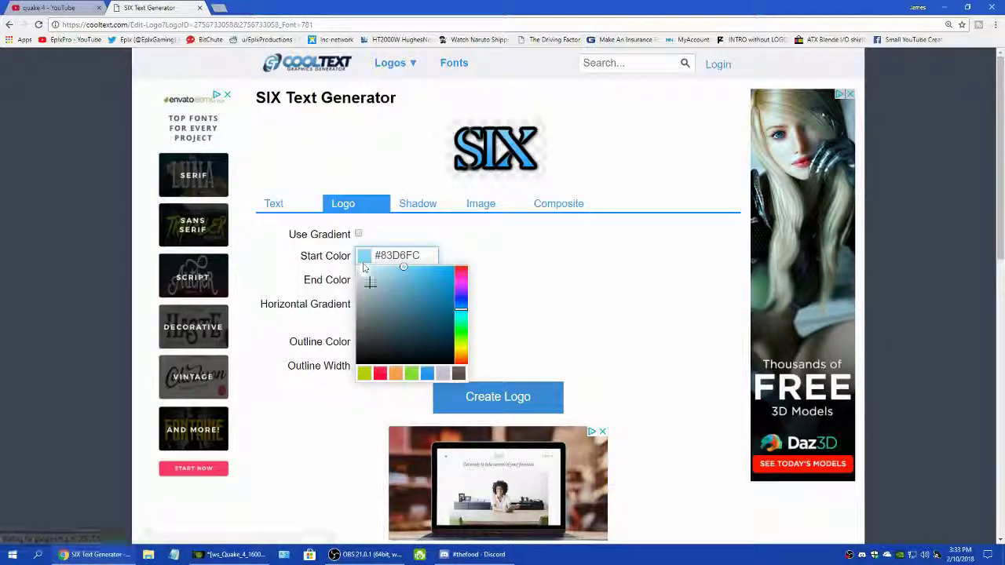
left_click(358, 268)
left_click(453, 299)
left_click(366, 281)
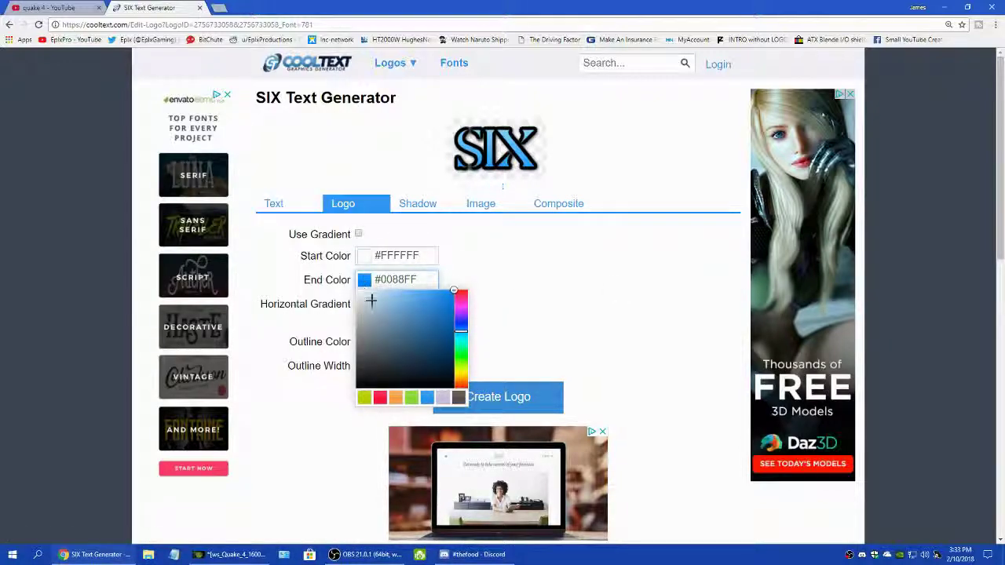
left_click_drag(370, 301, 357, 291)
left_click(533, 278)
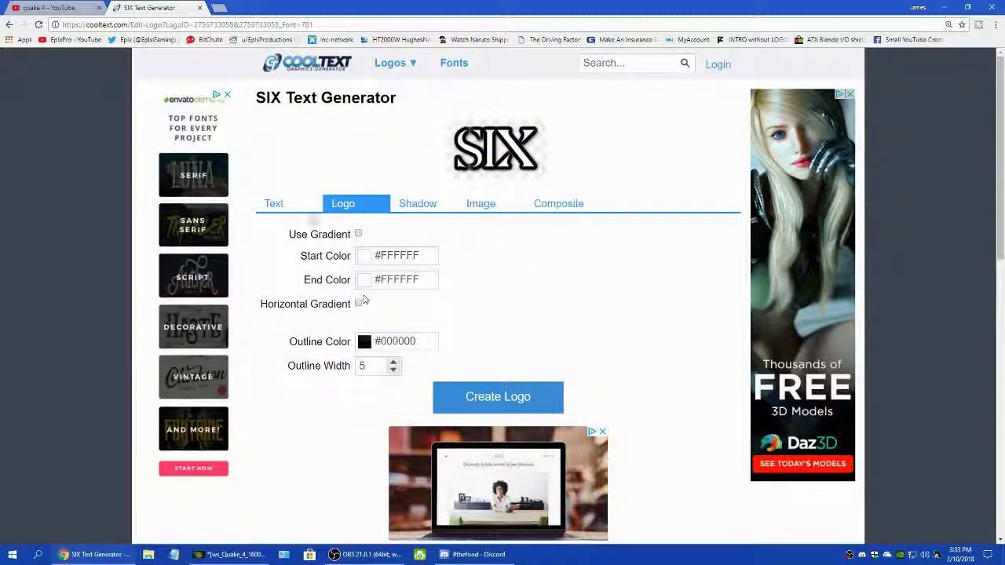
- Set the SIX logo's text size to 200 and render the logo
left_click(273, 203)
left_click(391, 312)
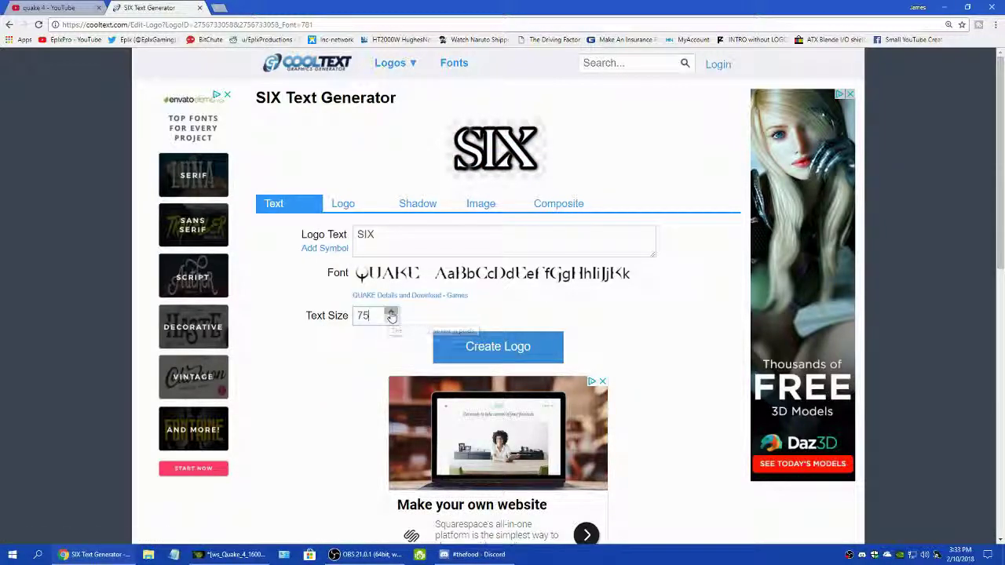
left_click(391, 312)
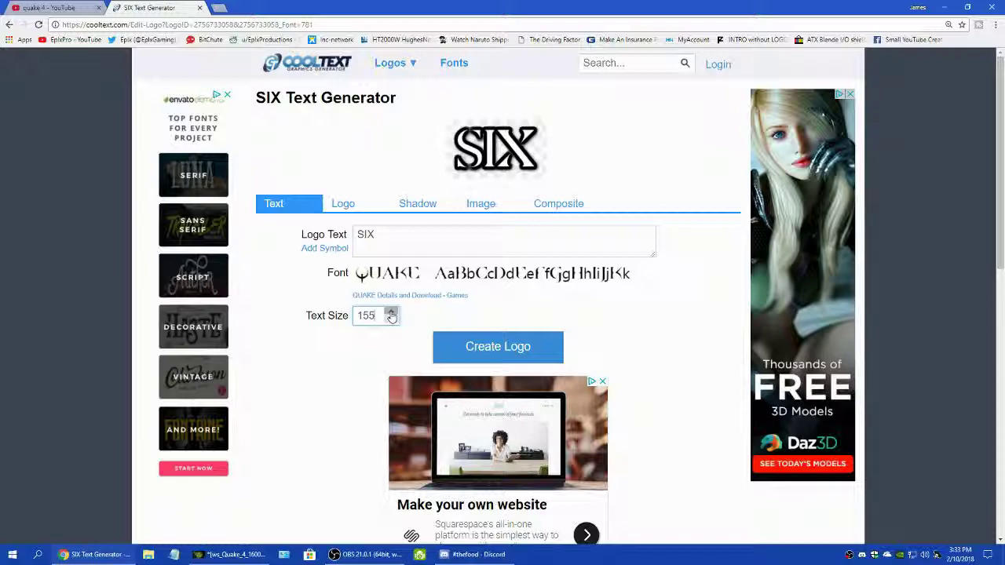
left_click(391, 314)
left_click(391, 315)
left_click(479, 348)
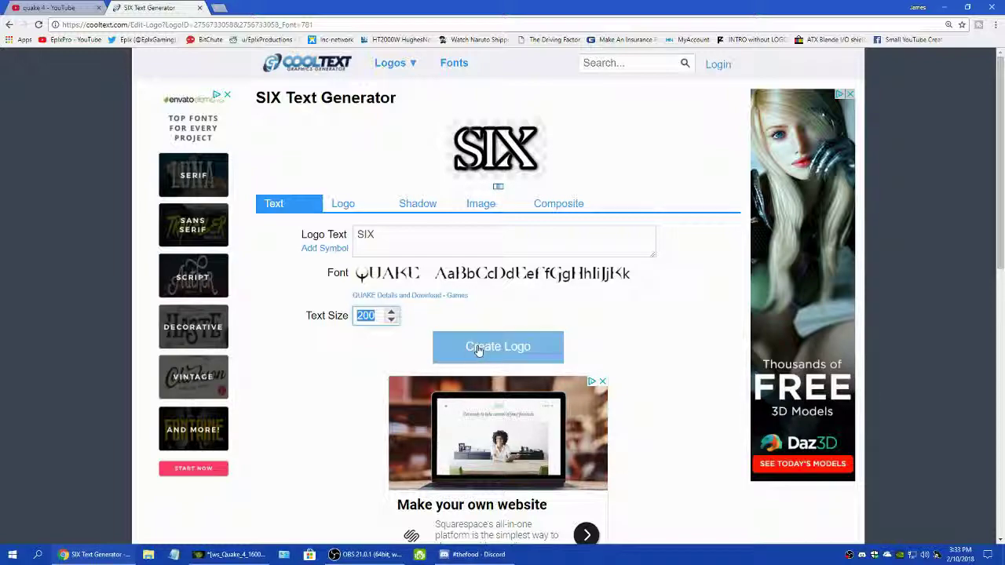
- Save the rendered SIX logo as a PNG image in the Quake 4 folder
right_click(491, 147)
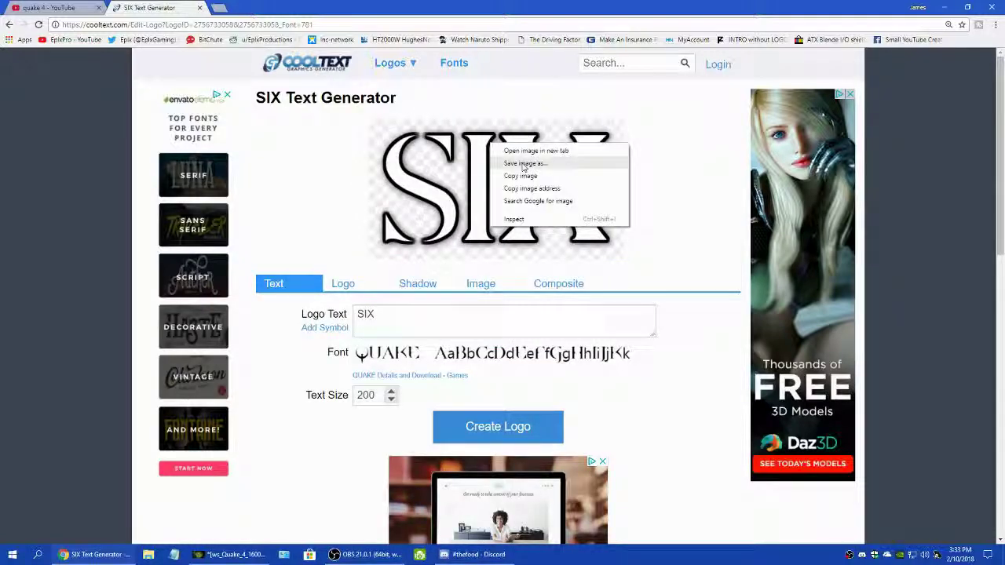
left_click(523, 163)
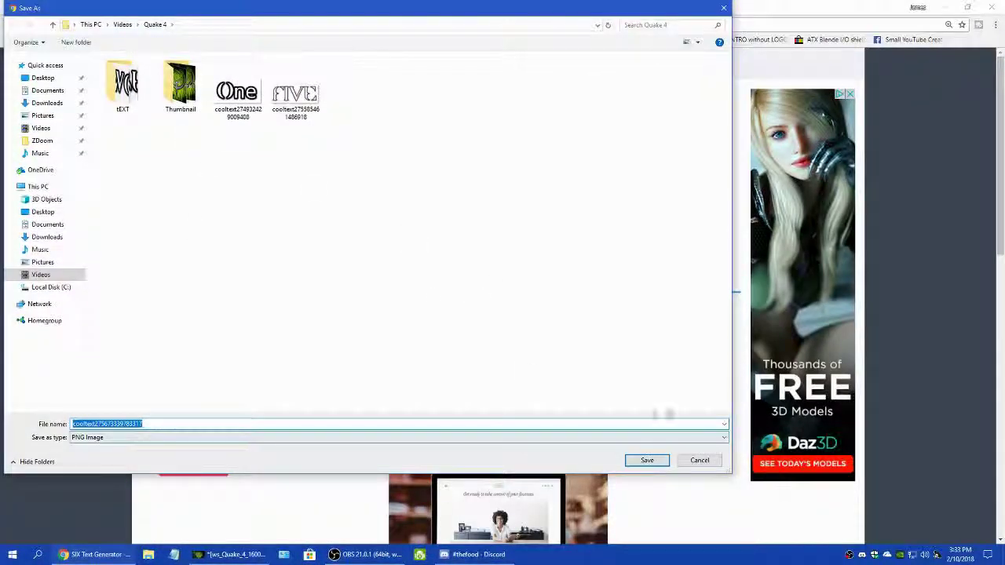
left_click(644, 460)
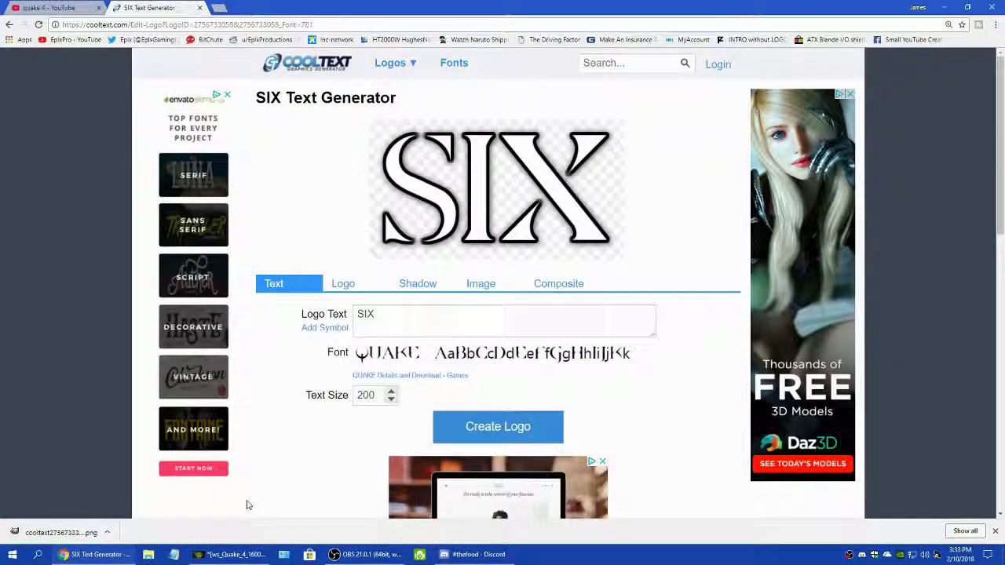
- Switch to GIMP and add cooltext275673339783317.png from the Quake 4 folder as a new layer
left_click(231, 554)
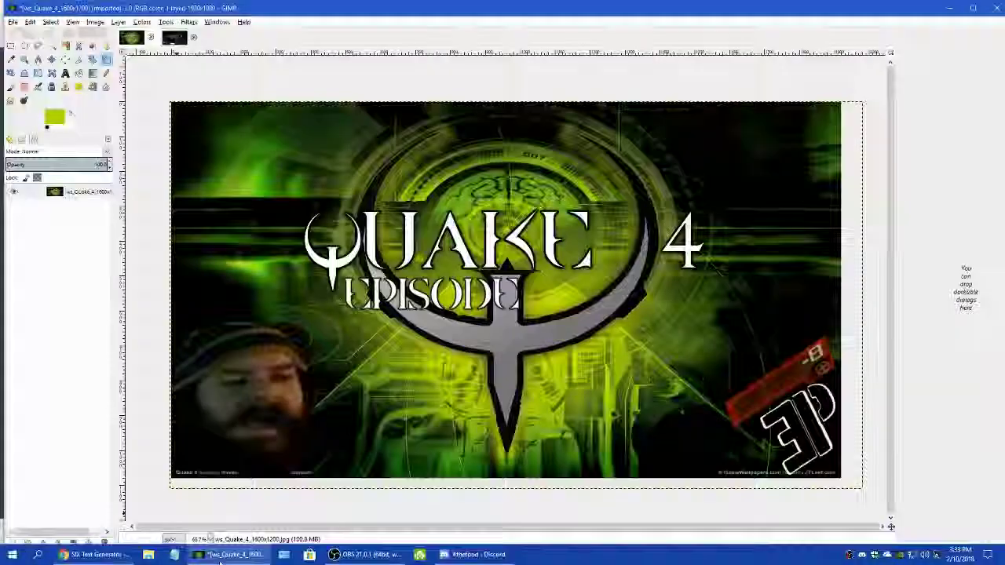
left_click(13, 22)
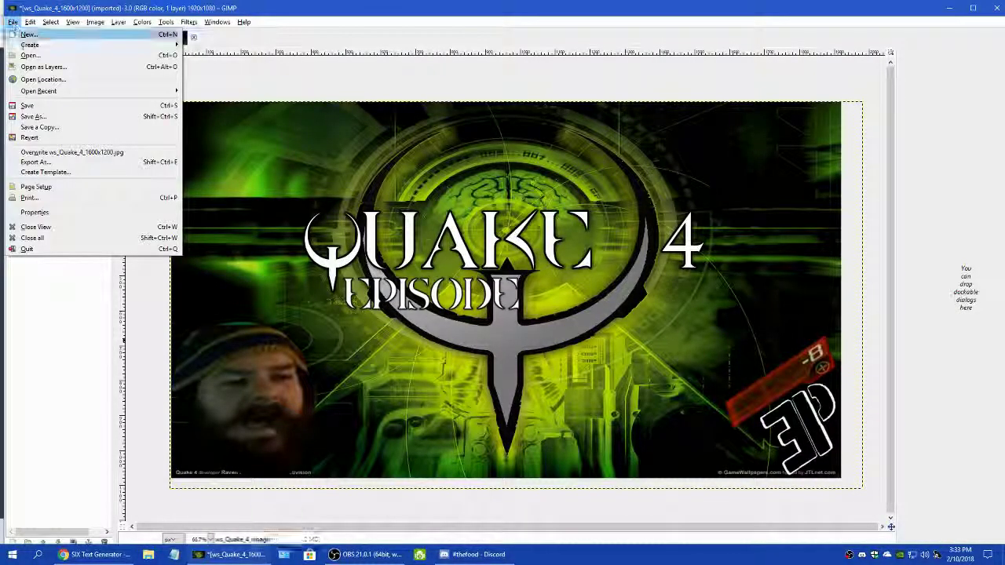
left_click(31, 67)
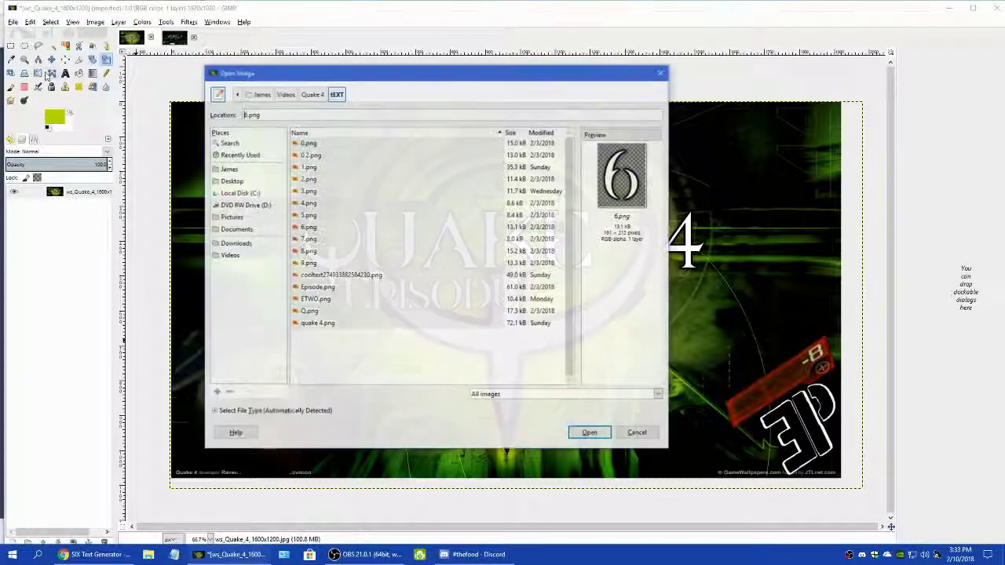
left_click(312, 94)
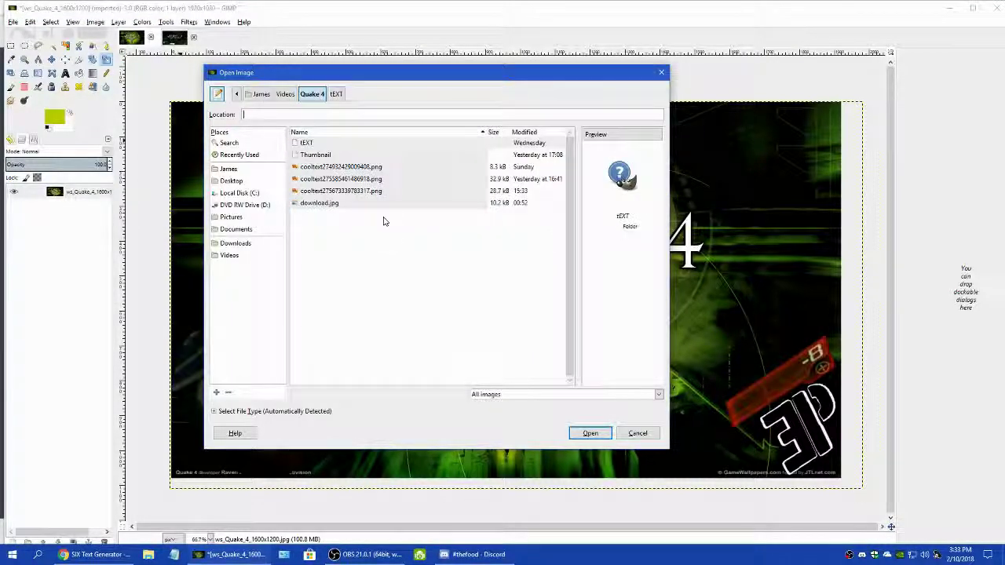
left_click(320, 192)
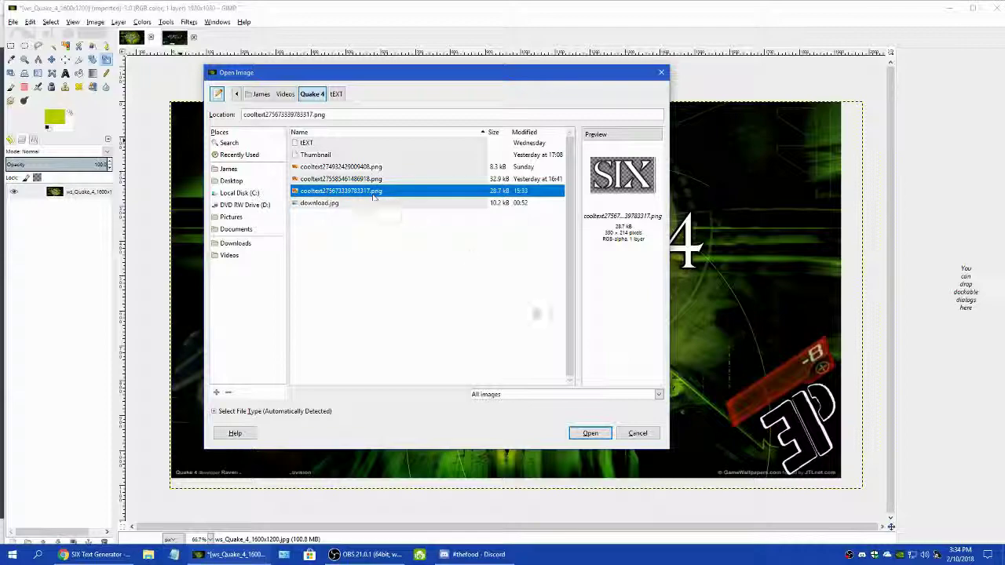
left_click(583, 434)
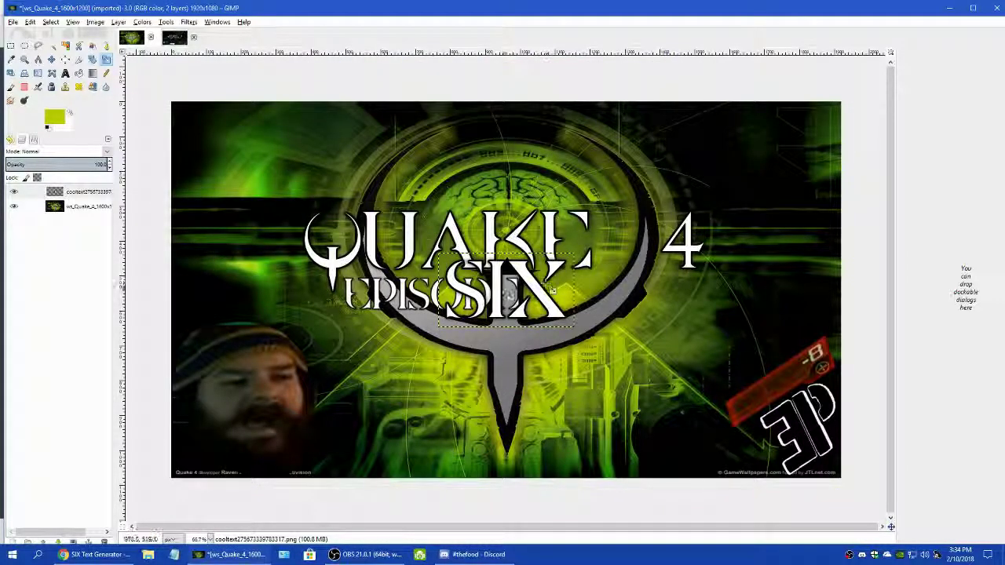
- Move the SIX layer beside the word EPISODE and scale it down toward the caption's height
left_click(466, 276)
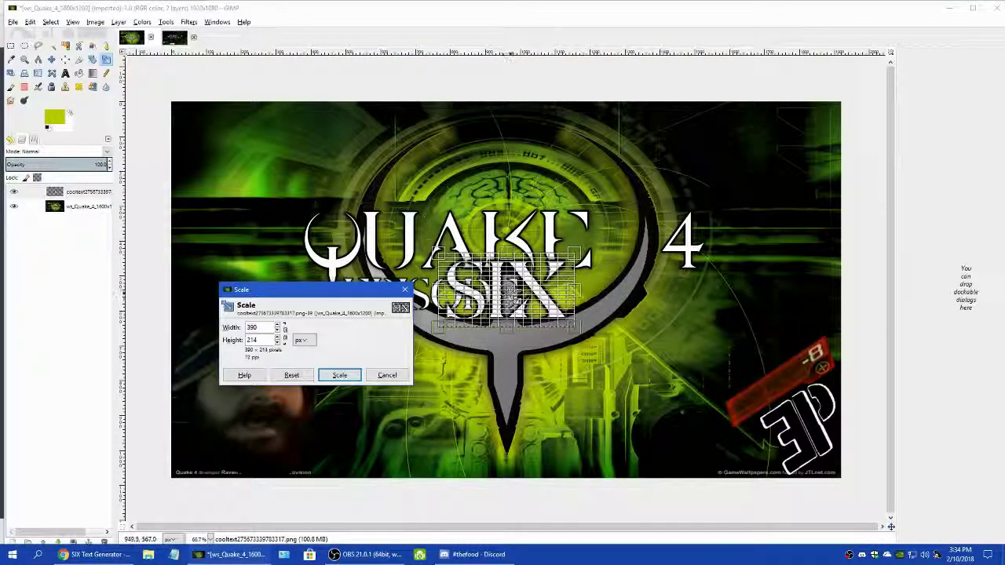
left_click_drag(514, 302, 621, 319)
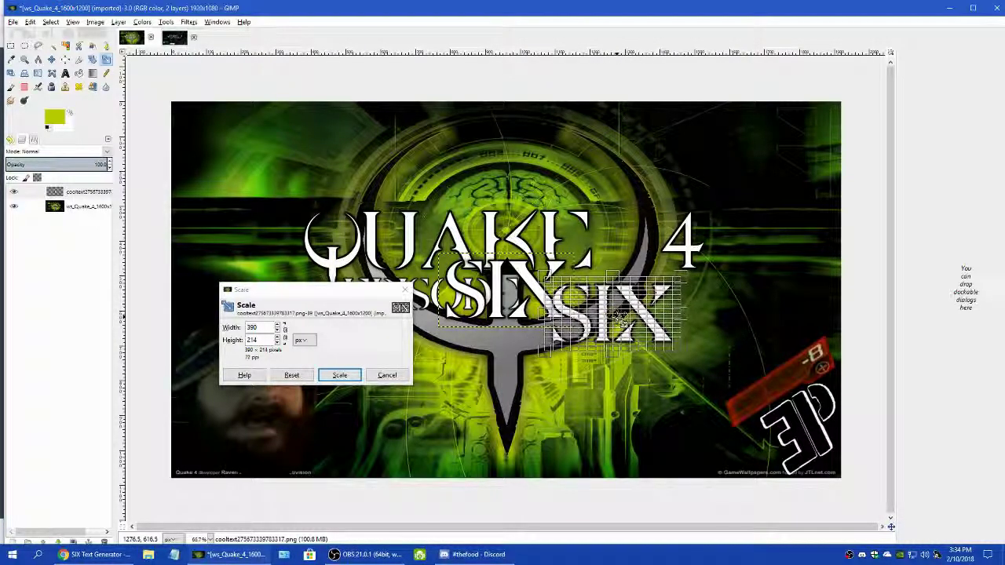
left_click_drag(681, 360, 641, 333)
left_click(343, 370)
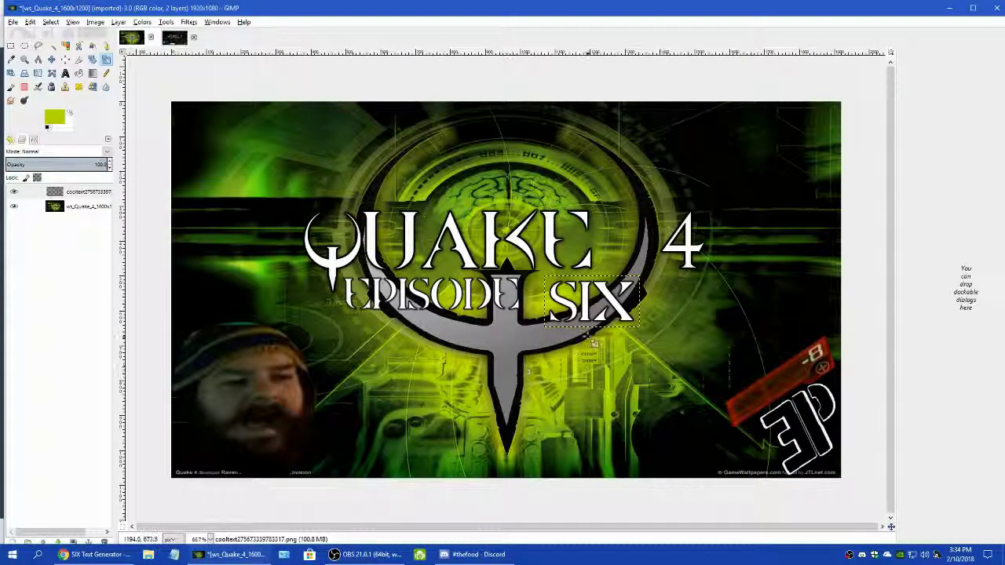
- Nudge the SIX layer up slightly and enlarge it to about 413 × 176 px
left_click(52, 59)
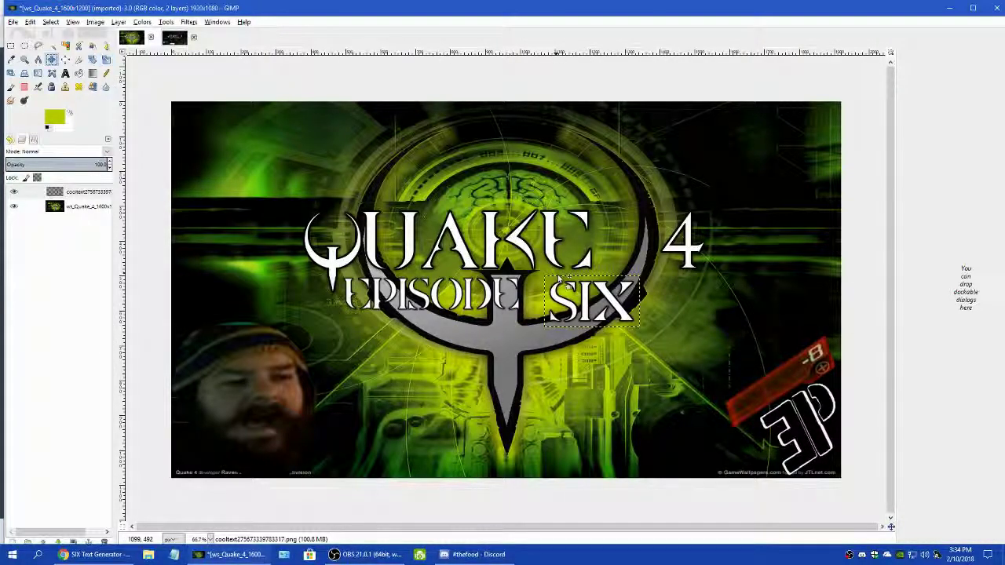
mouse_move(580, 304)
left_mouse_down()
mouse_move(587, 293)
mouse_move(595, 307)
left_mouse_up()
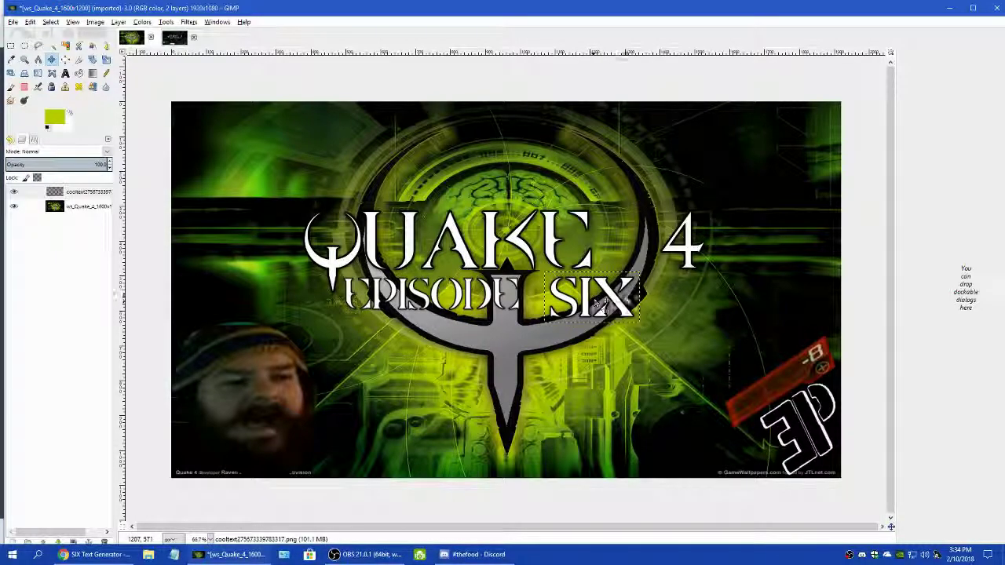
left_click(107, 60)
left_click(683, 352)
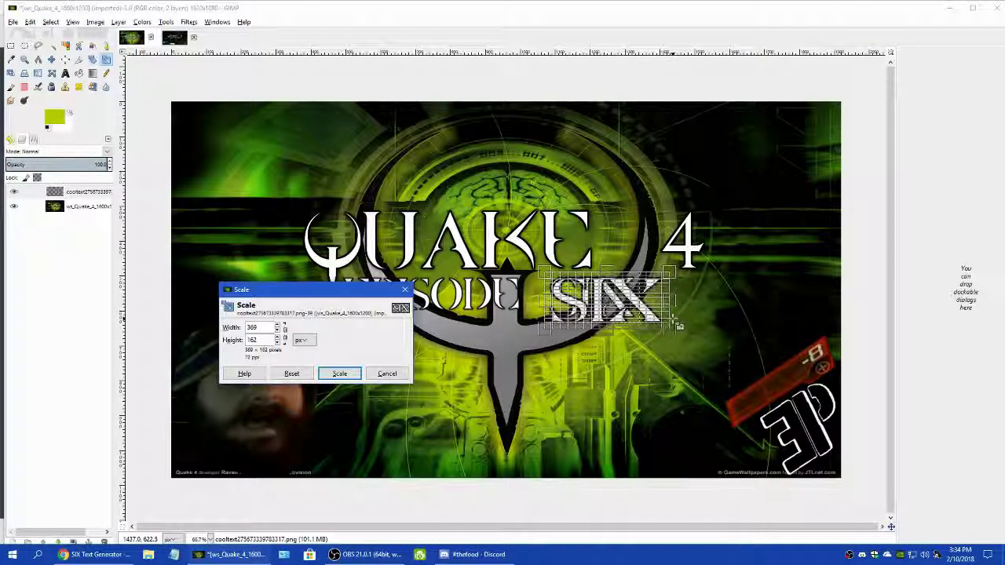
left_click_drag(693, 322, 695, 331)
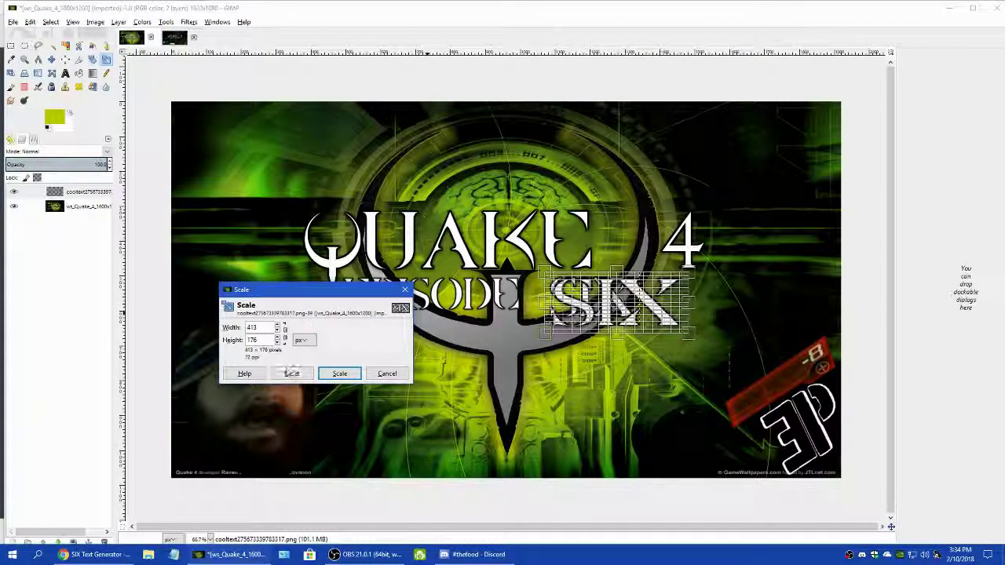
left_click(339, 373)
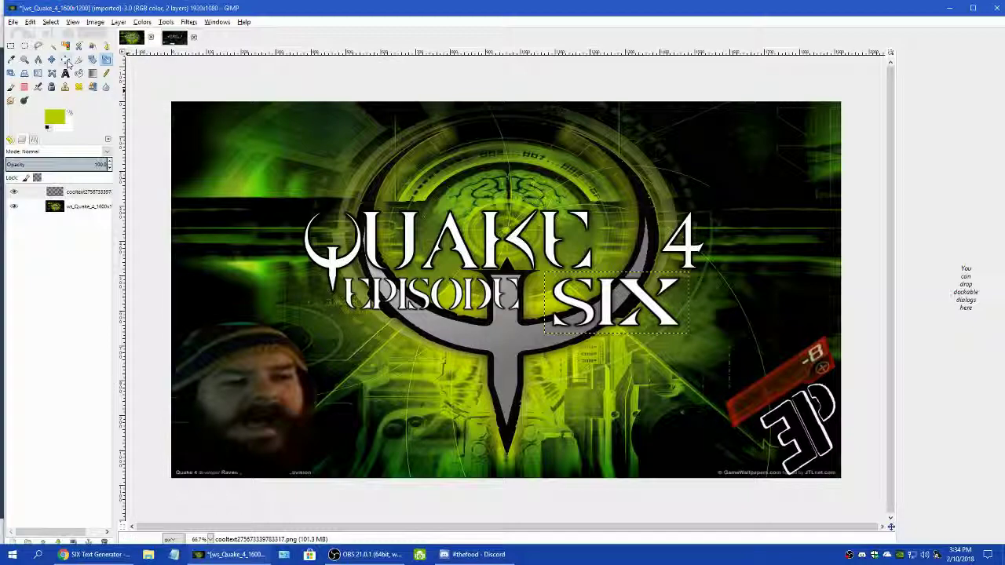
- Shift the SIX layer closer to EPISODE and shrink it to about 308 × 136 px
left_click(51, 59)
left_click_drag(605, 306, 581, 296)
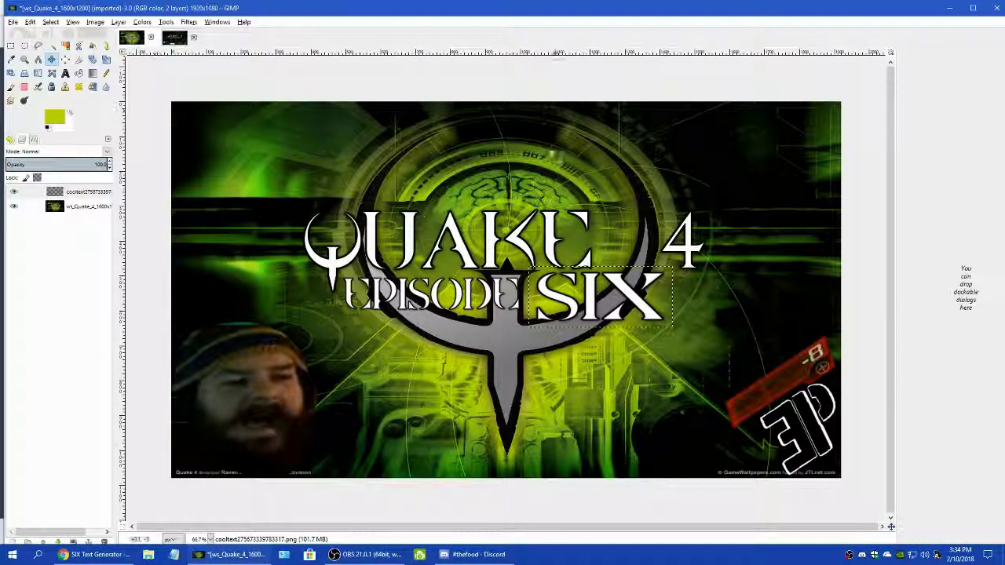
left_click(106, 59)
left_click(629, 307)
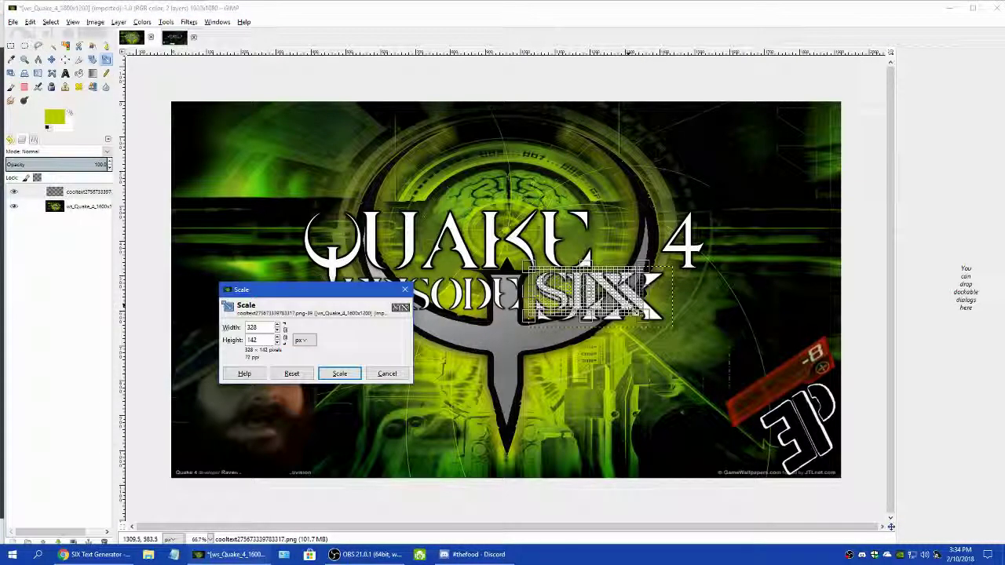
left_click_drag(627, 305, 620, 302)
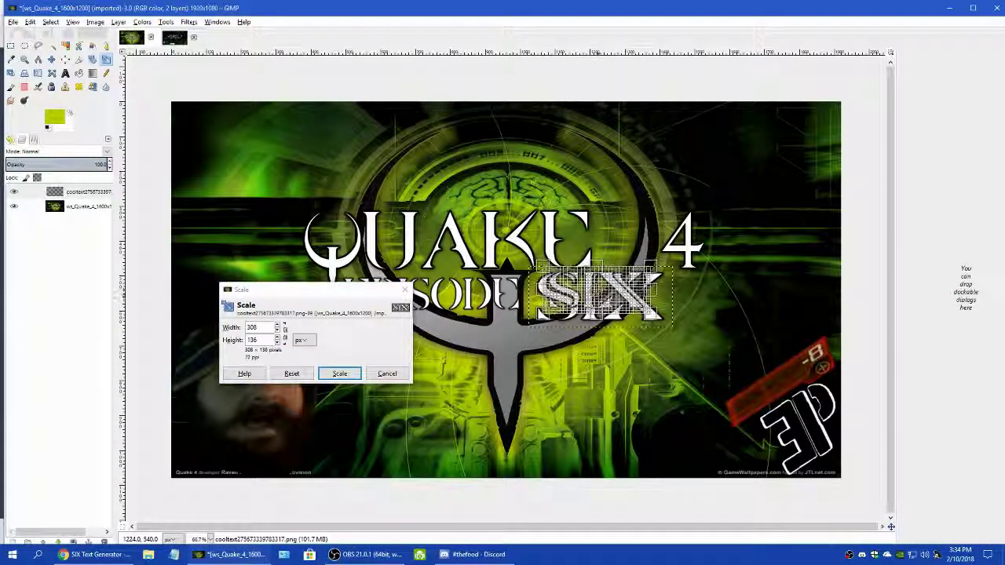
left_click(339, 373)
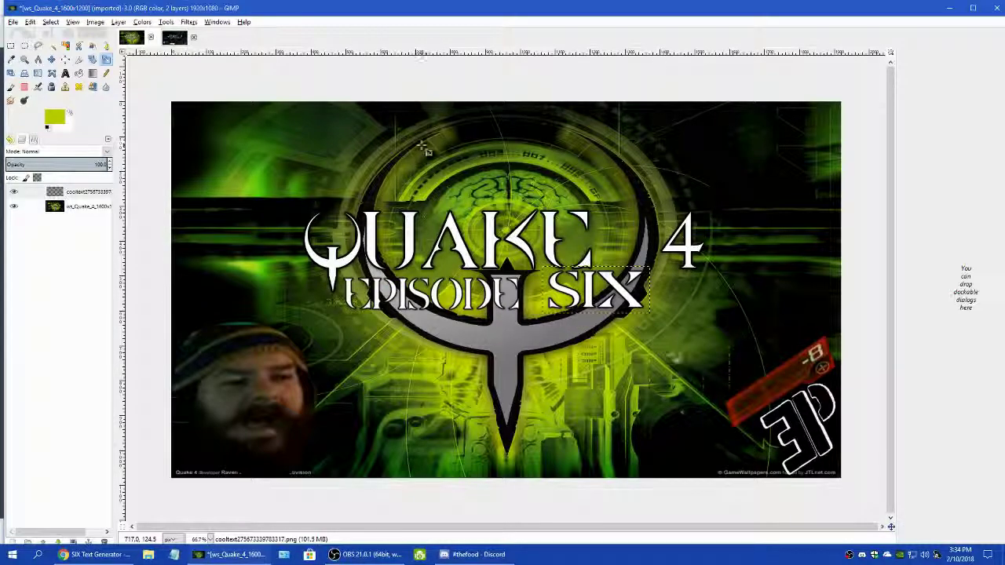
- Align the SIX layer with the EPISODE caption, leaving a wider gap, and merge it down into the background
left_click(52, 60)
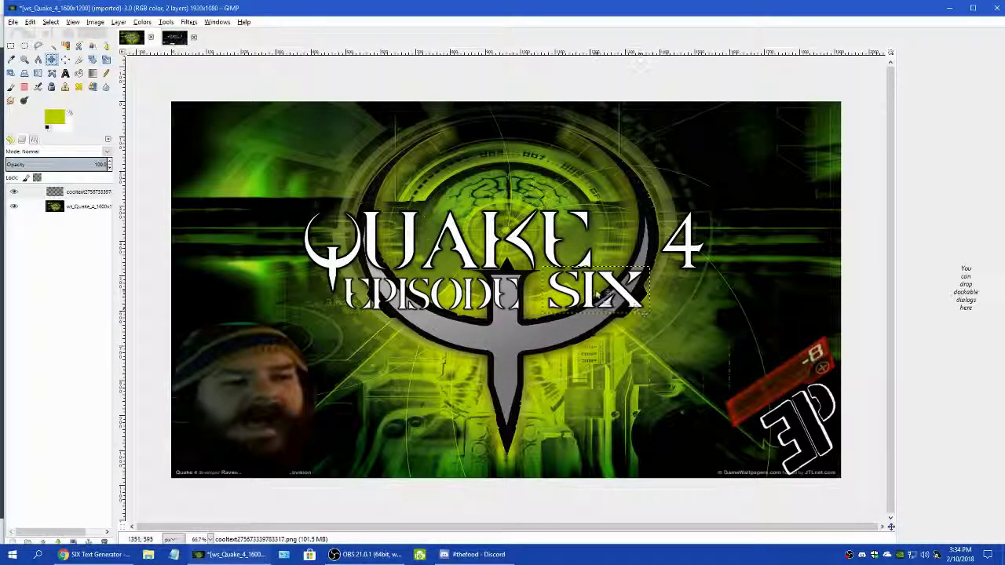
left_click_drag(593, 301, 605, 303)
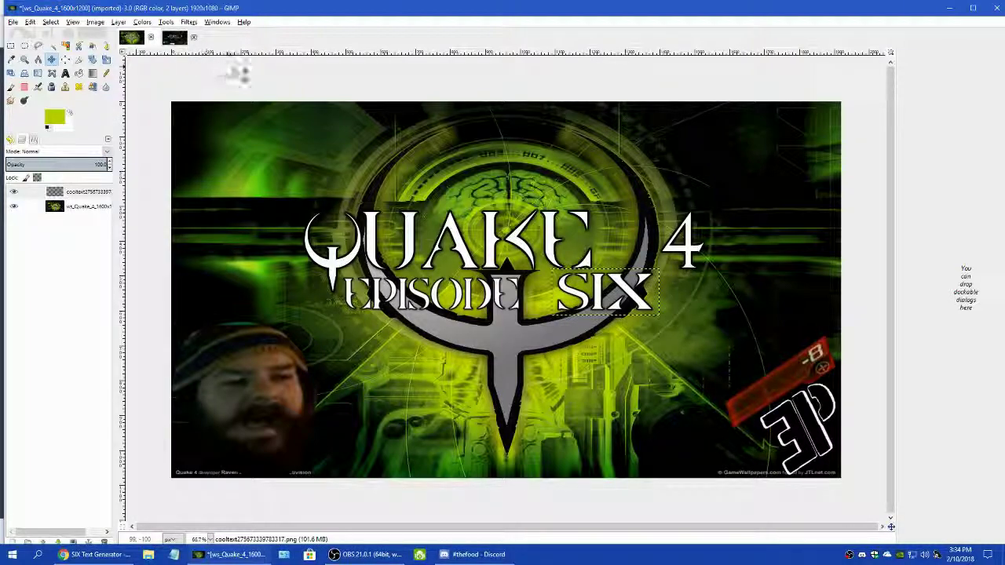
left_click(118, 21)
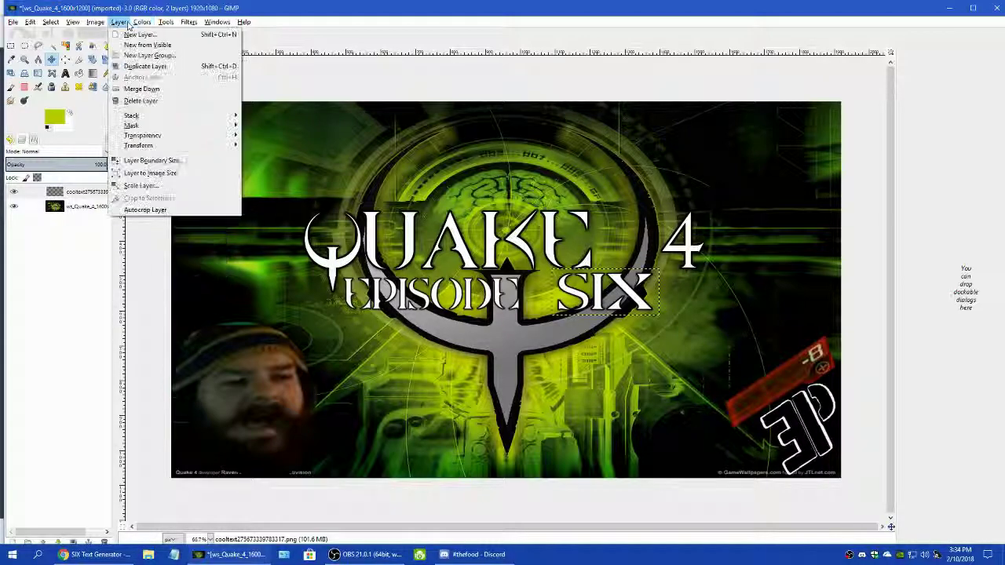
left_click(137, 98)
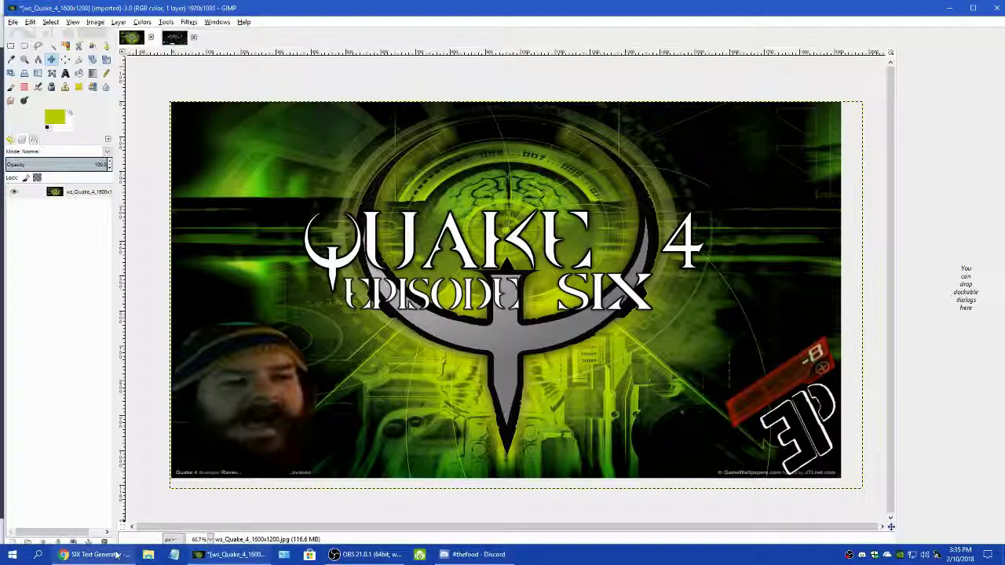
- Open the earlier thumbnail Quake 4 E3 Such a fail.Gif from the Thumbnail folder in GIMP
left_click(154, 555)
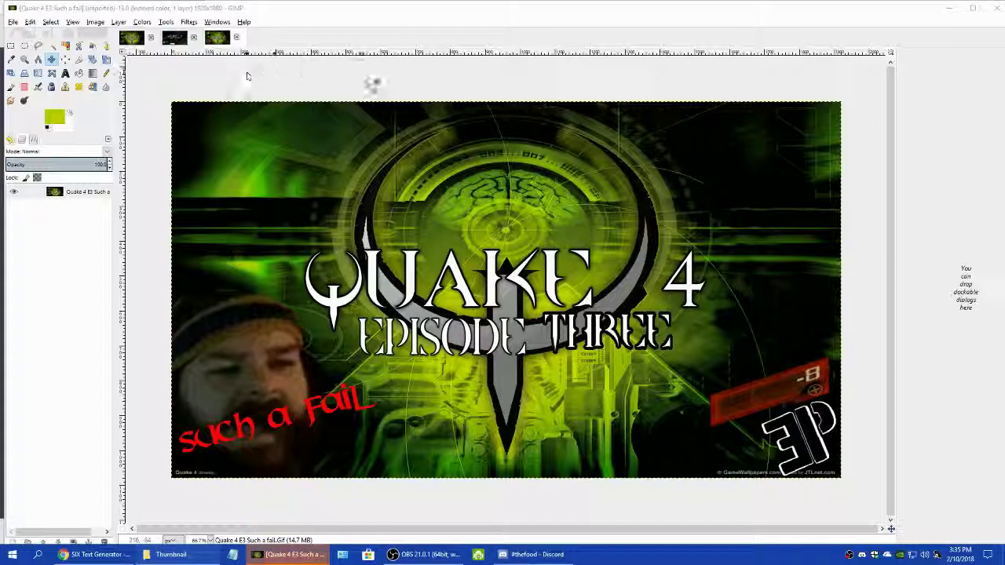
- Check the current date in the system calendar and close it again
left_click(960, 554)
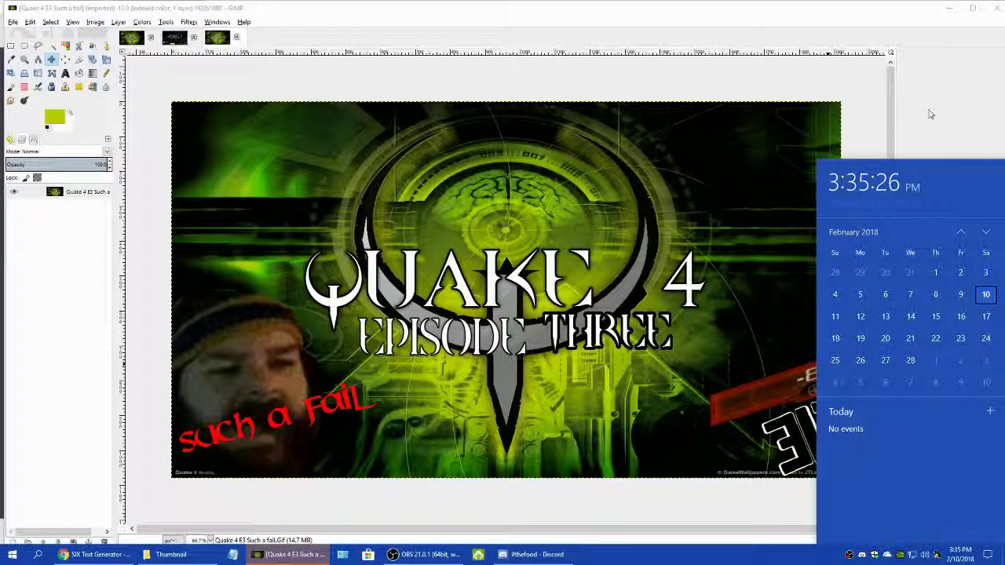
left_click(907, 65)
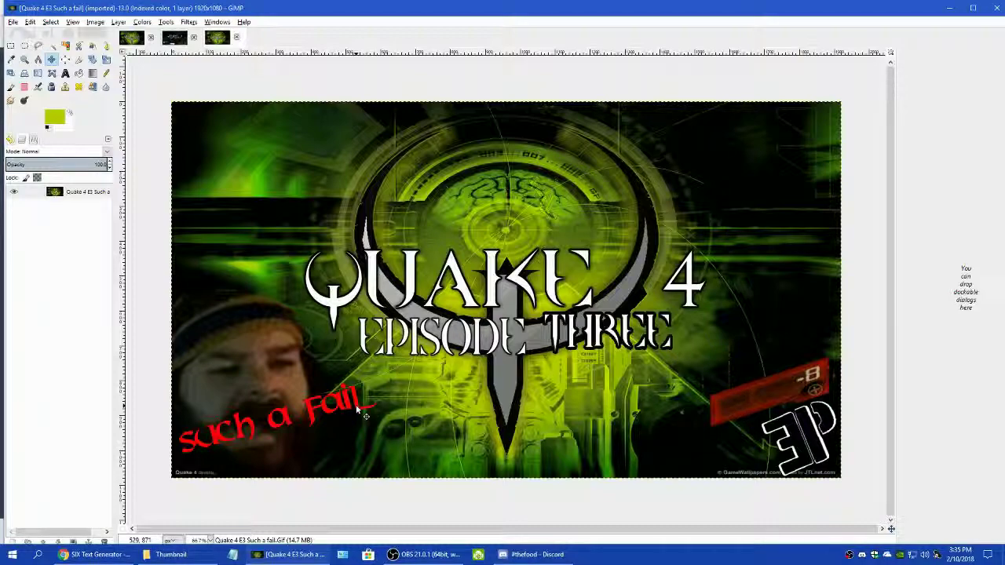
left_click(174, 38)
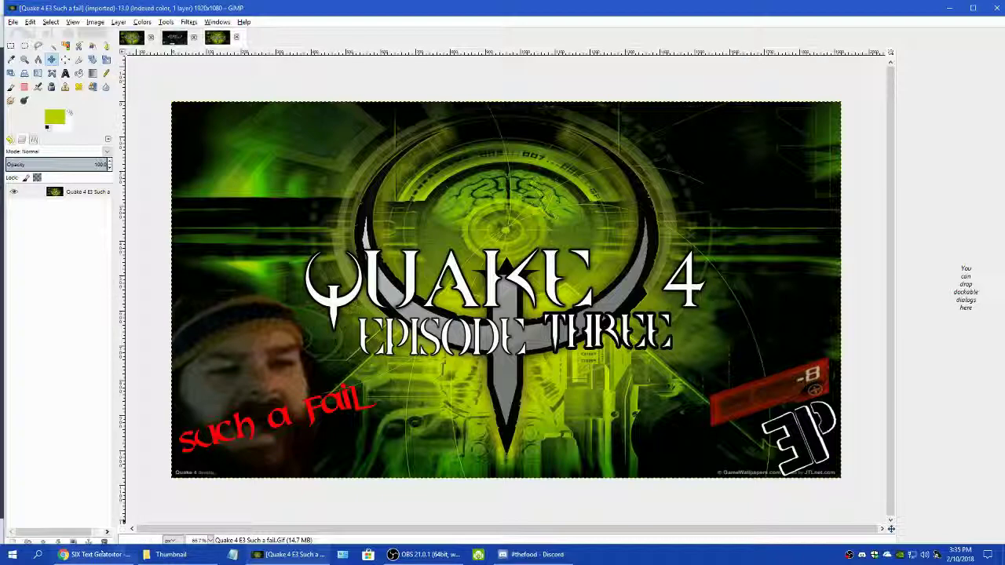
- Switch to the browser, look through the channel's uploads in YouTube Creator Studio's Video Manager, and close the YouTube tab
left_click(95, 554)
left_click(54, 7)
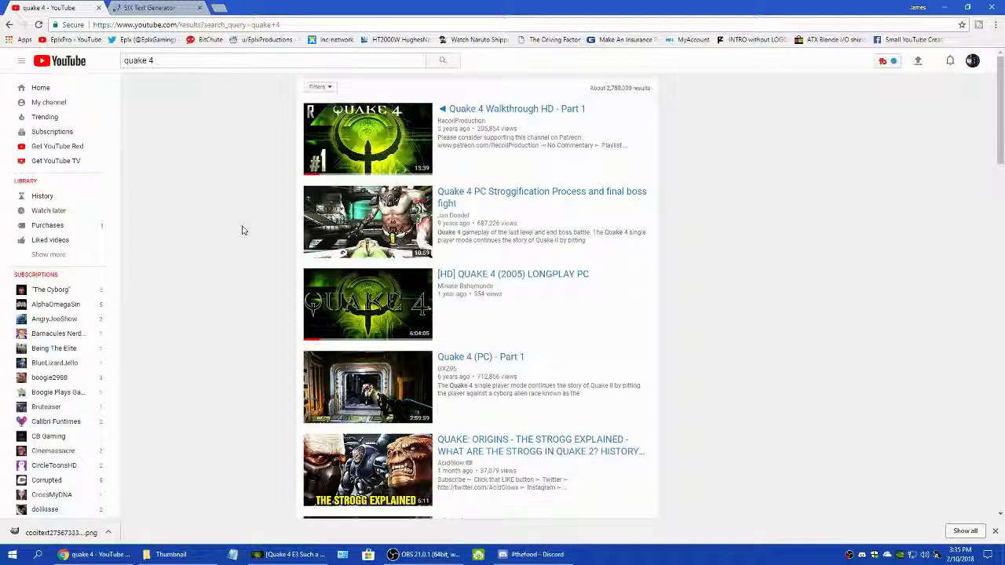
left_click(980, 67)
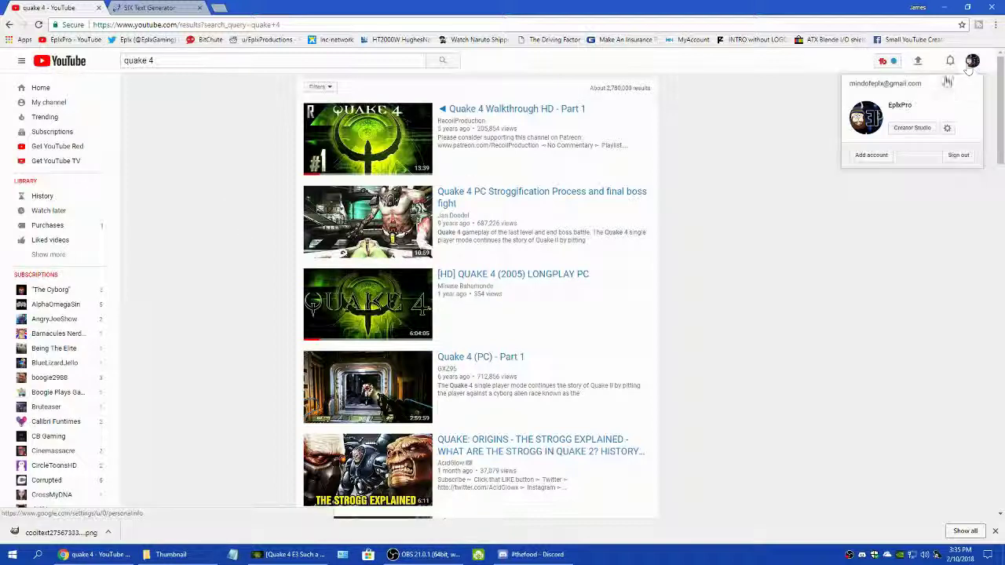
left_click(913, 129)
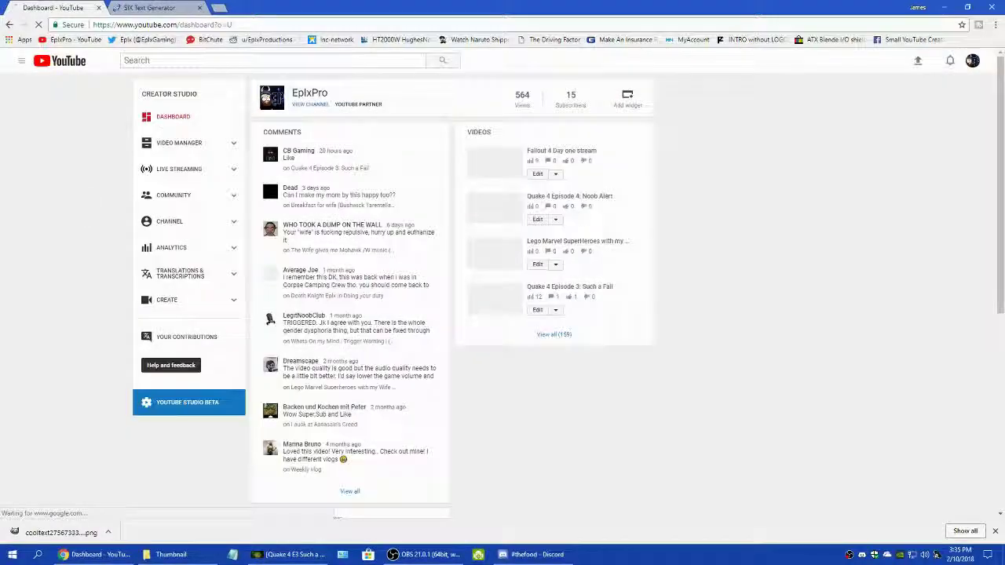
left_click(179, 143)
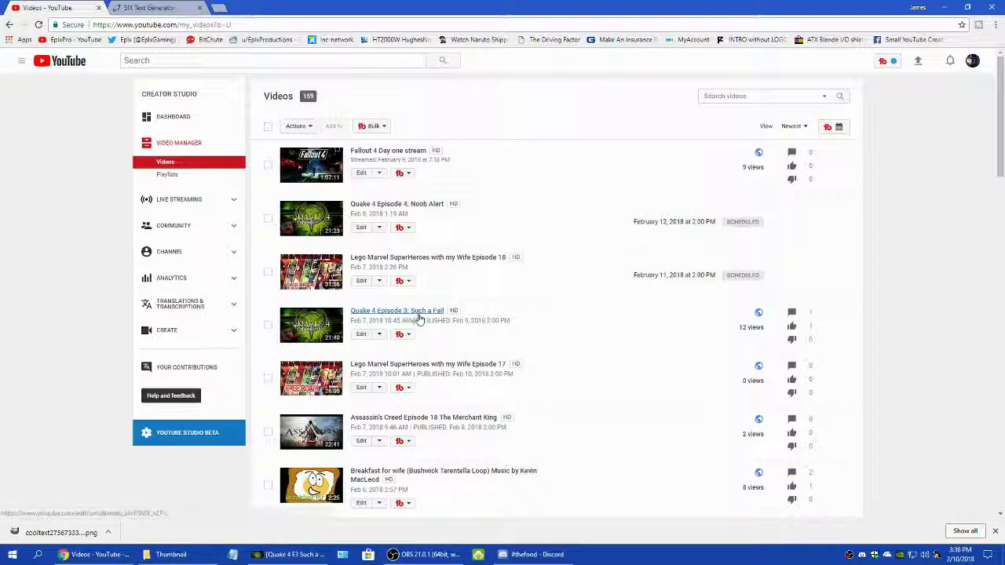
left_click(98, 7)
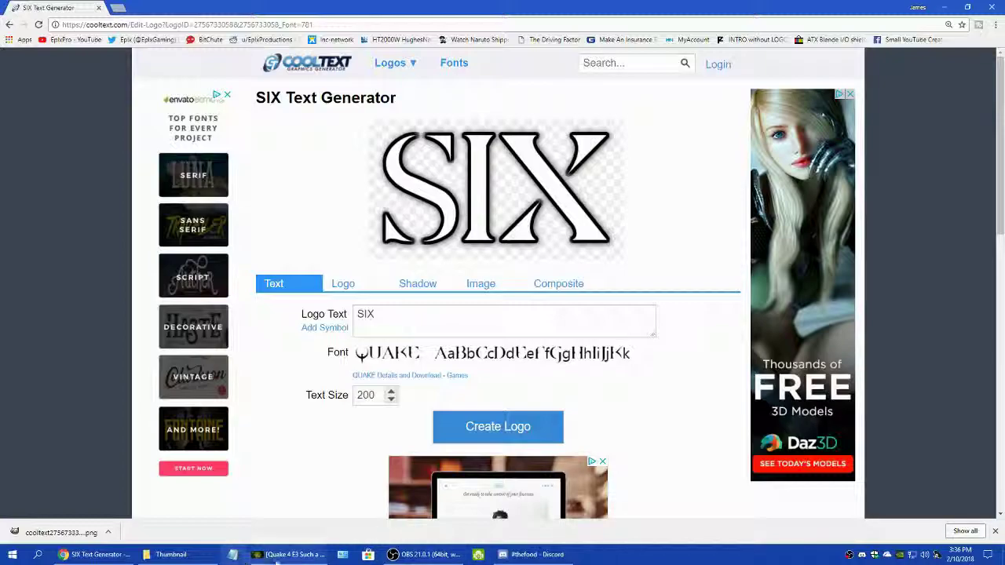
- Return to GIMP and close the Quake 4 E3 Such a fail and Q4 consept images, discarding unsaved changes
left_click(259, 558)
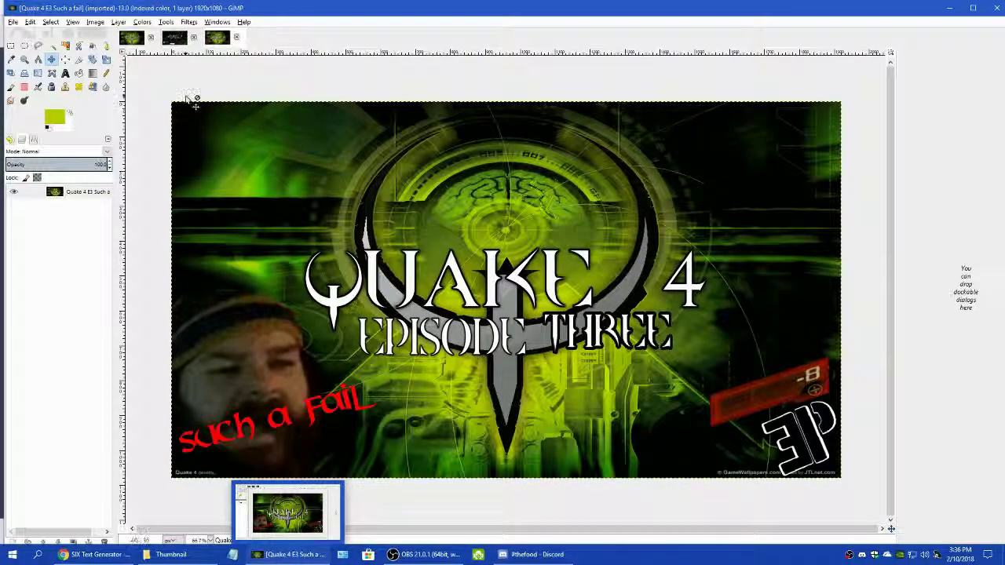
left_click(237, 37)
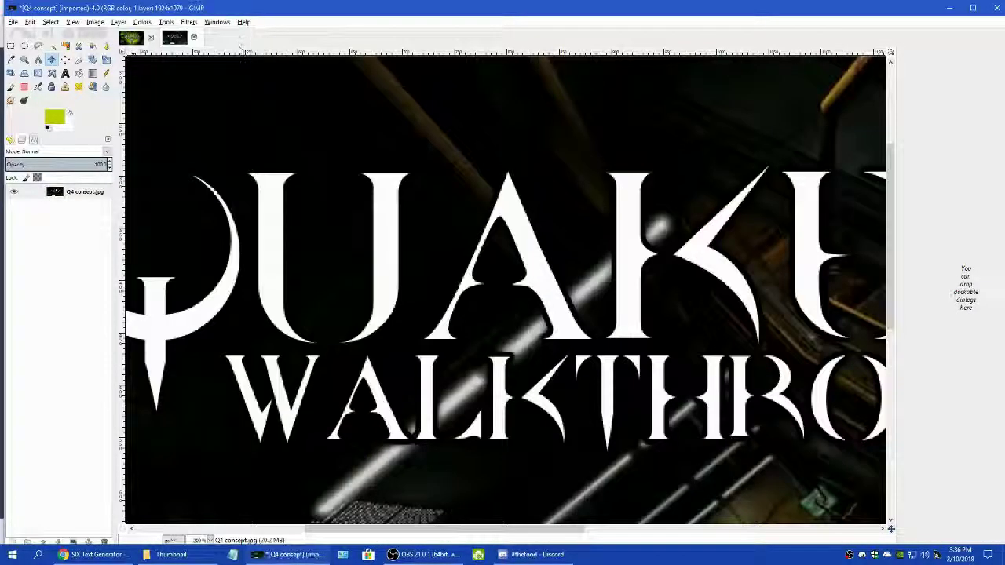
left_click(194, 37)
left_click(532, 331)
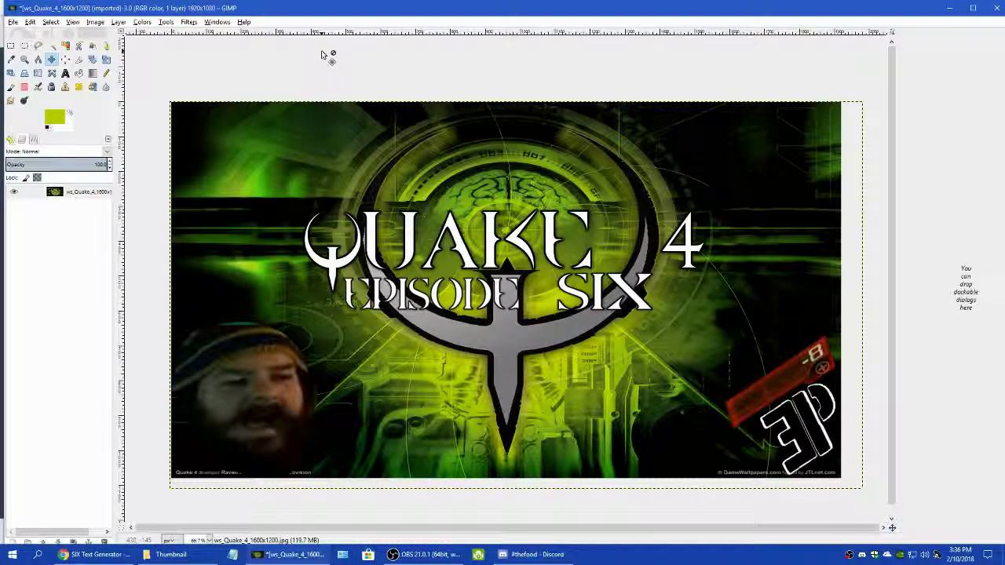
- Export the EPISODE SIX thumbnail to the Thumbnail folder as Q4 E6.jpg with JPEG quality 100
left_click(12, 22)
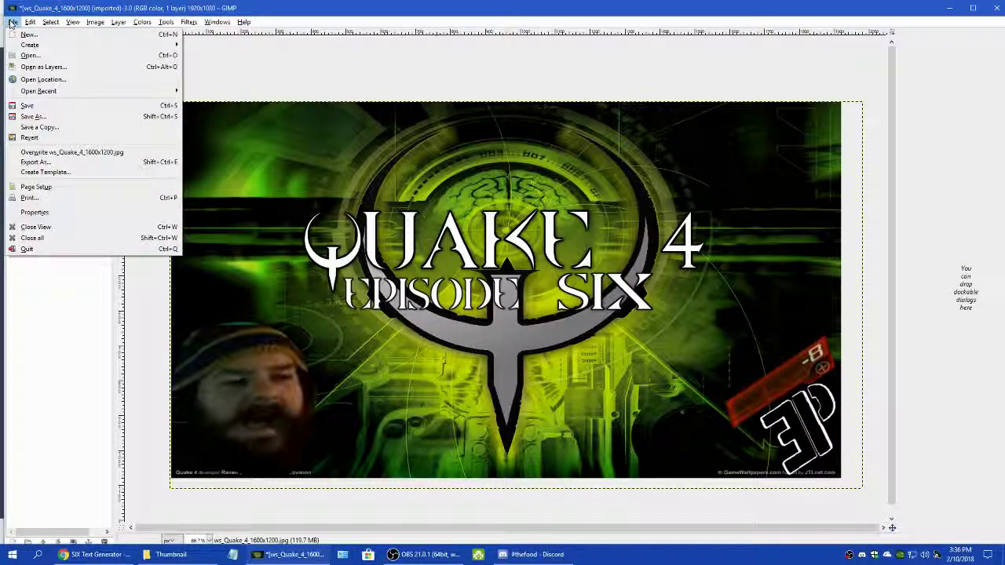
left_click(62, 162)
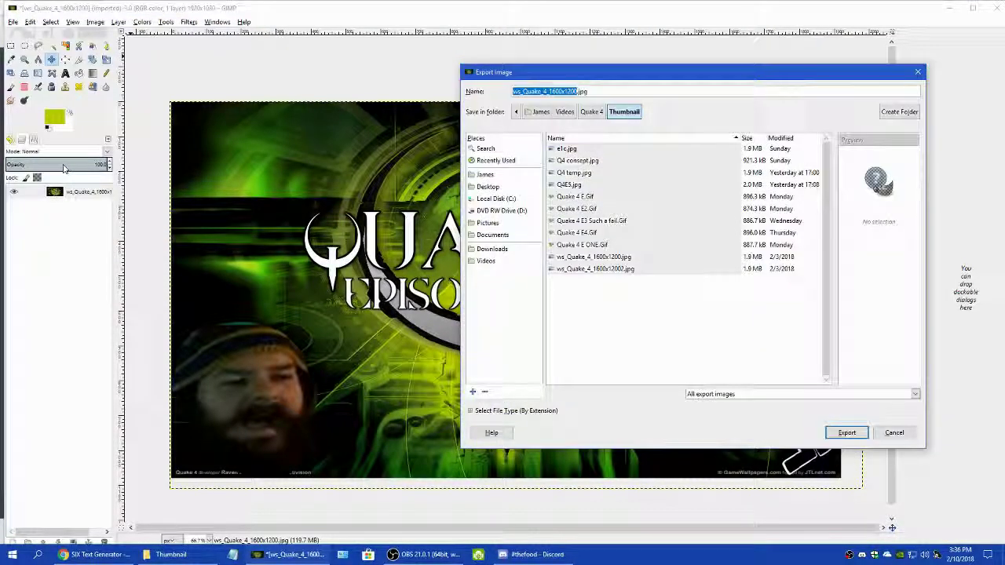
type("Q4")
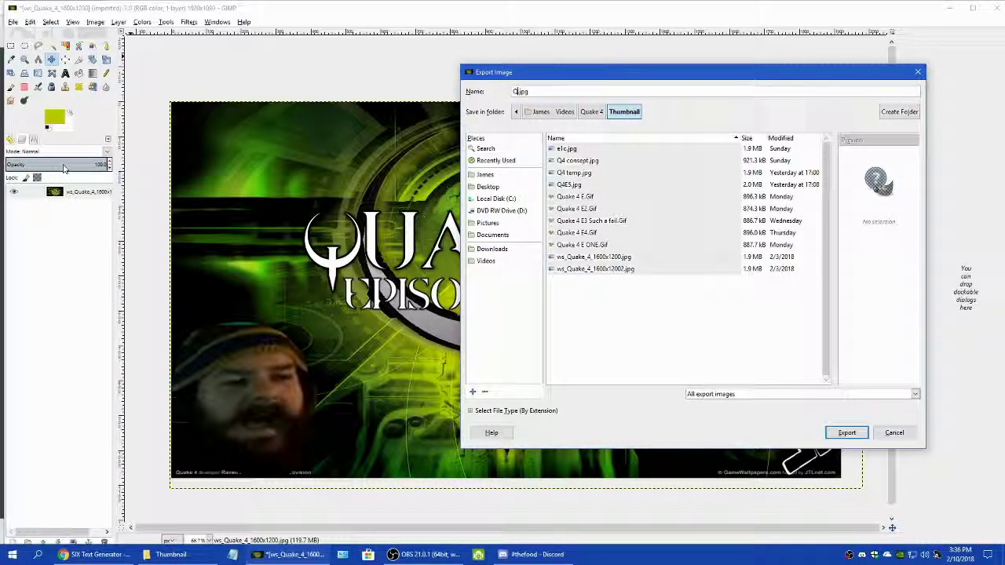
type("E6")
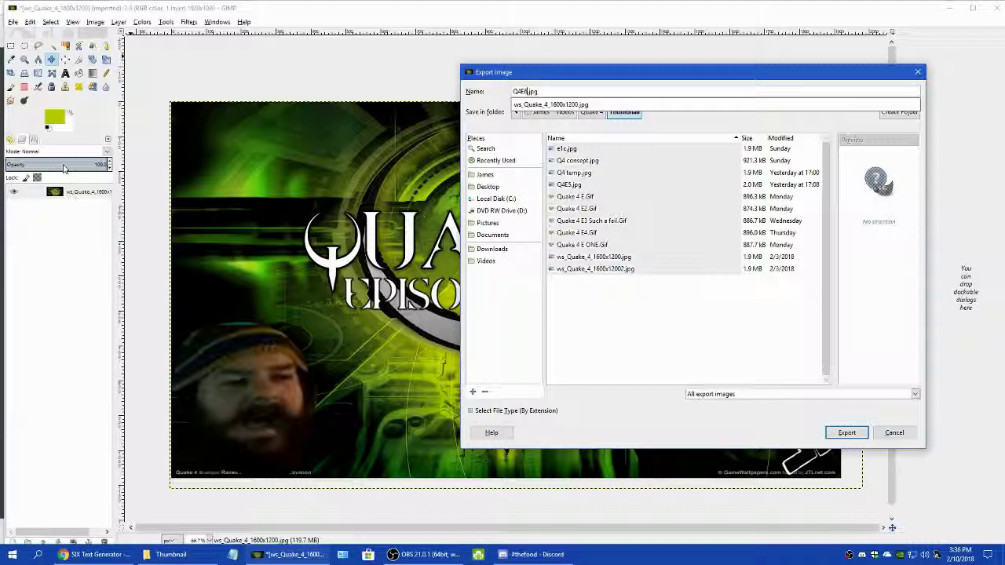
key("BackSpace")
key("BackSpace")
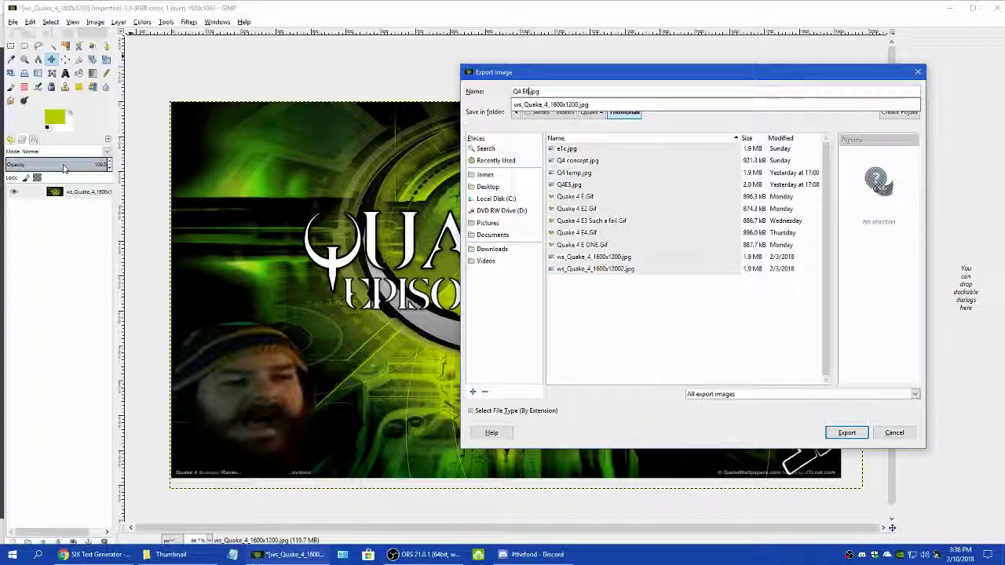
key("Return")
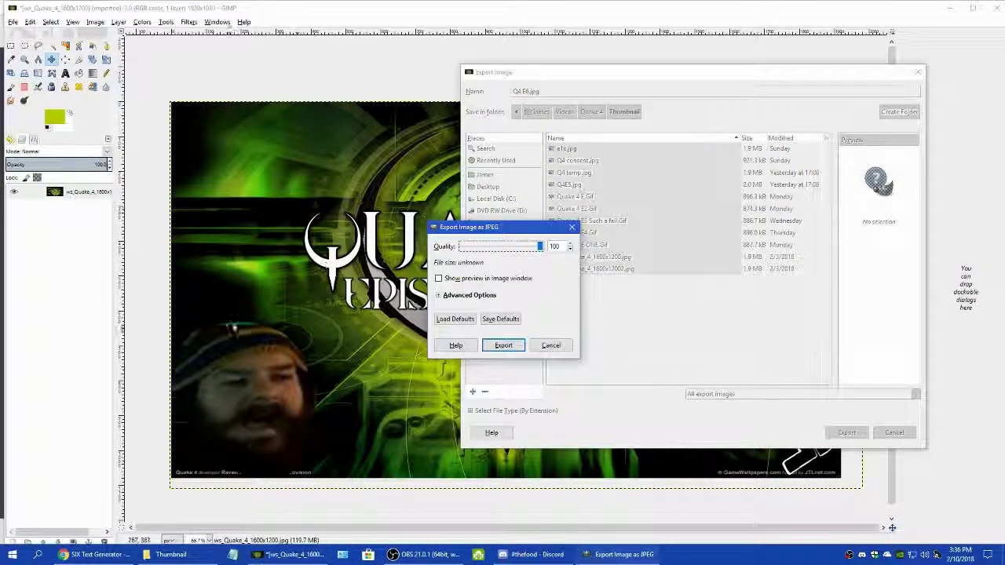
left_click(503, 344)
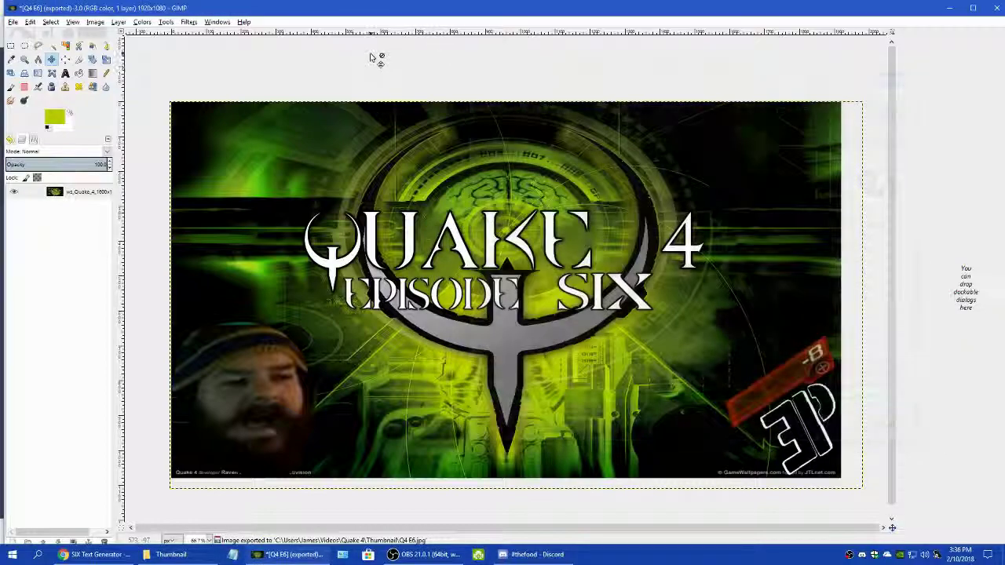